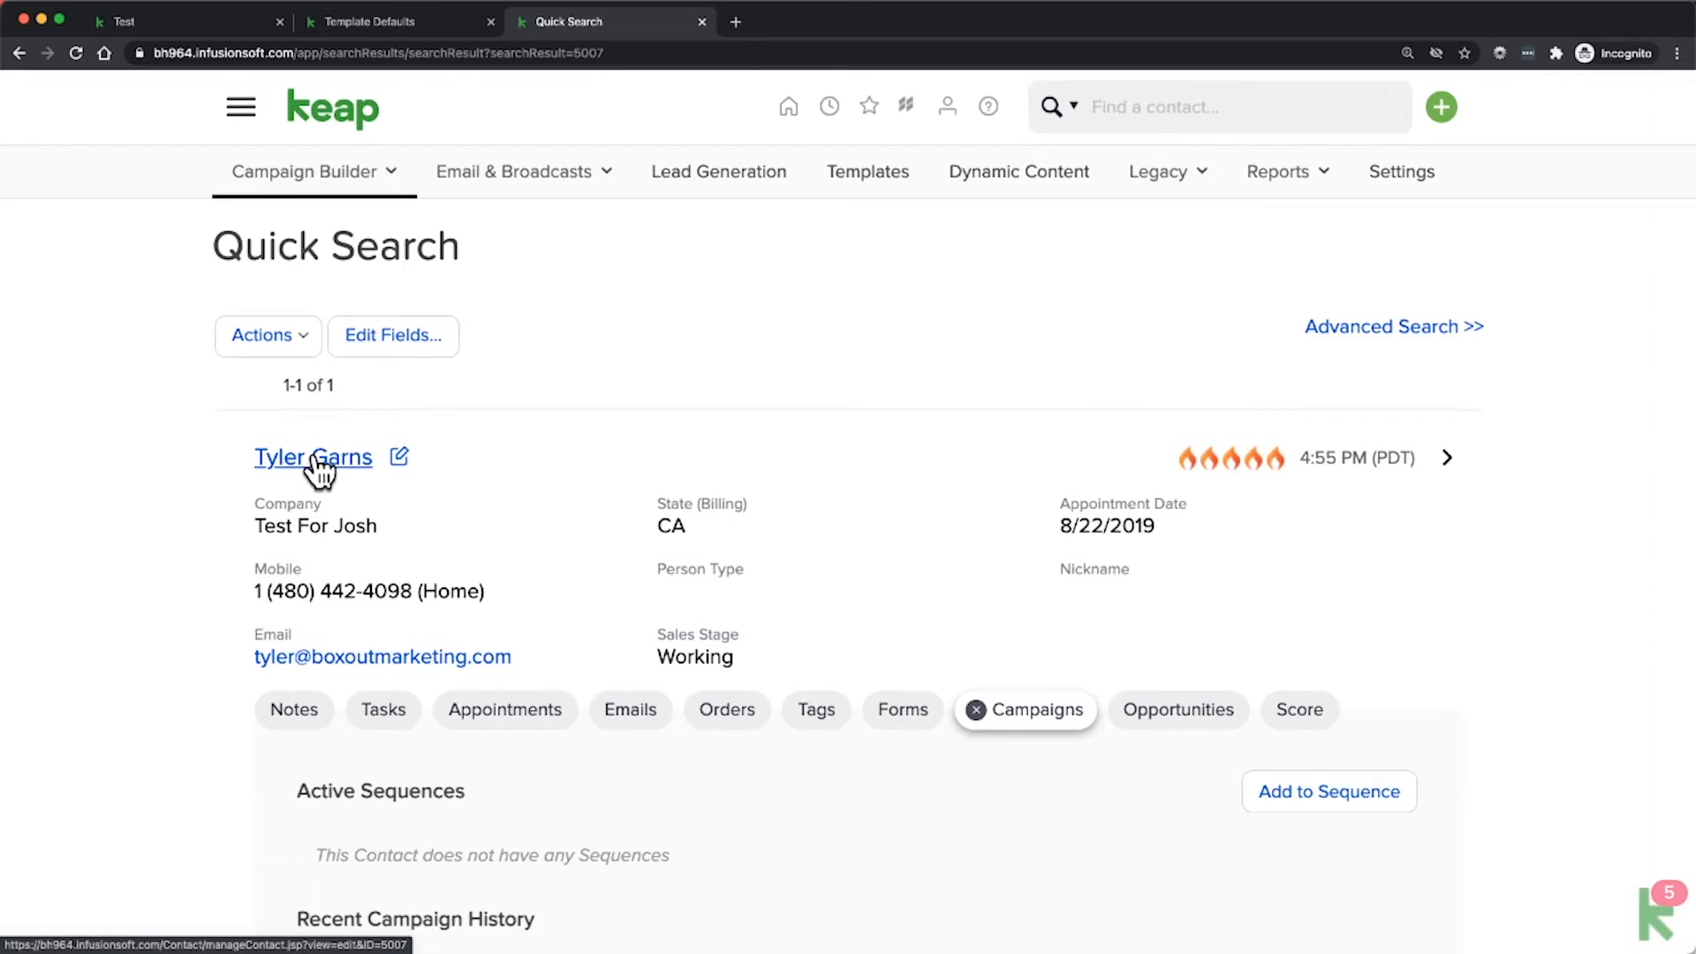
Step: Look at the contact's full record and the inline name editor in the search results, leaving the name as it is
click(399, 459)
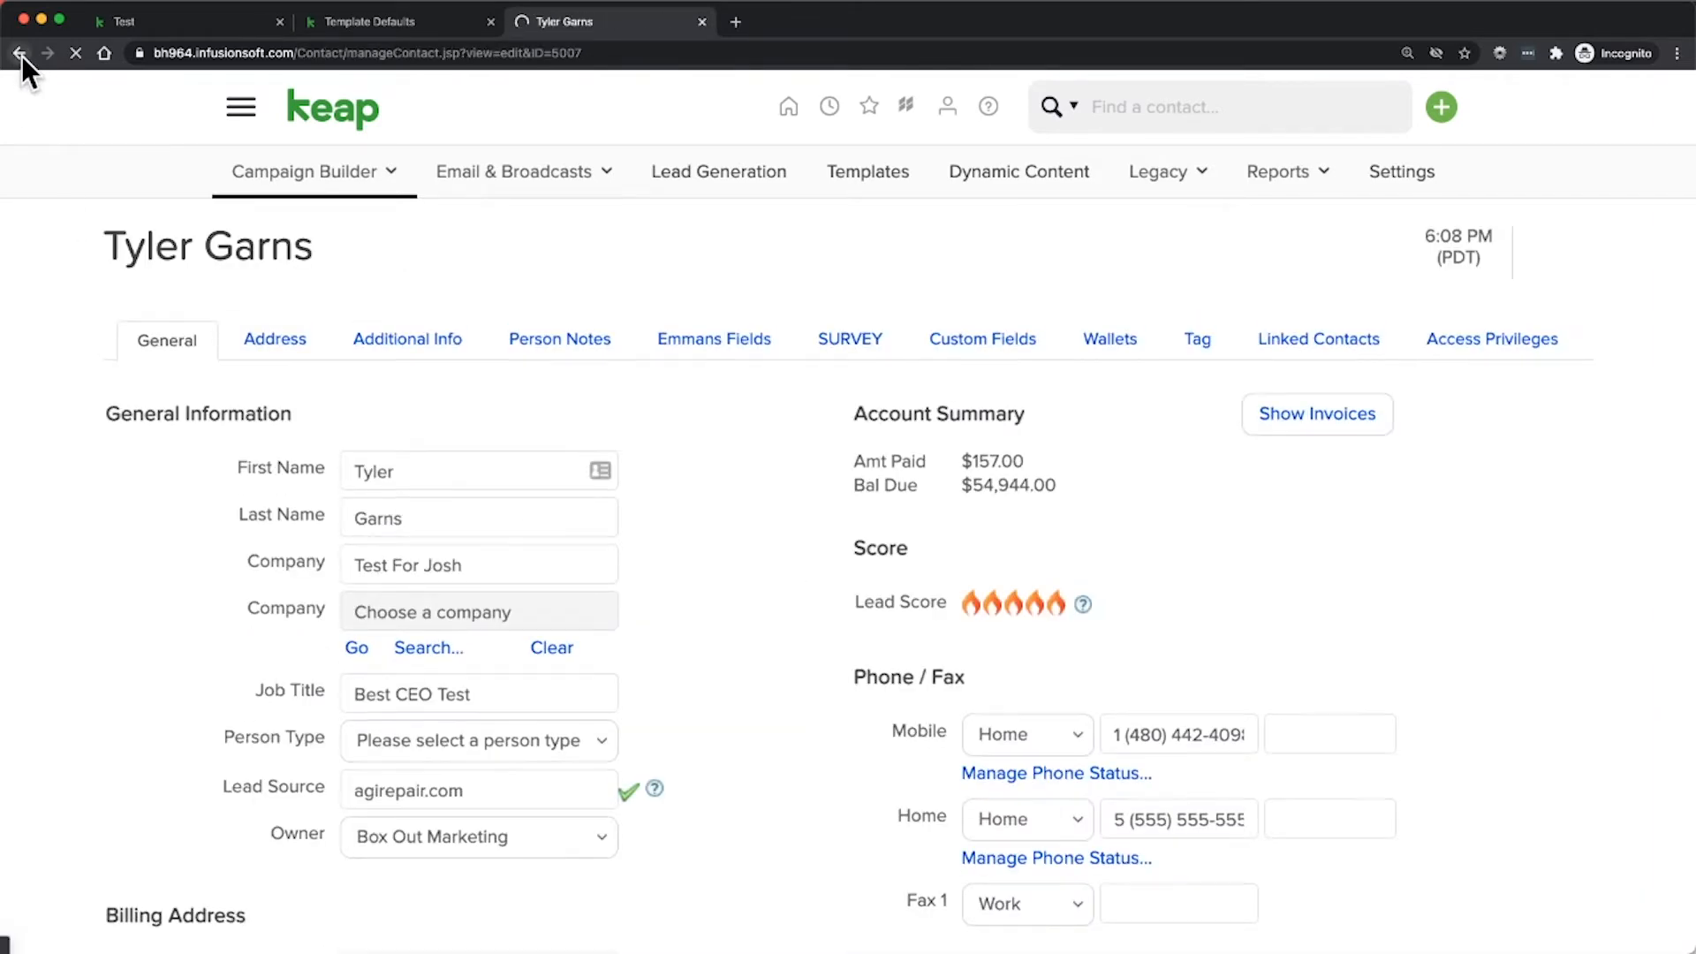
click(20, 53)
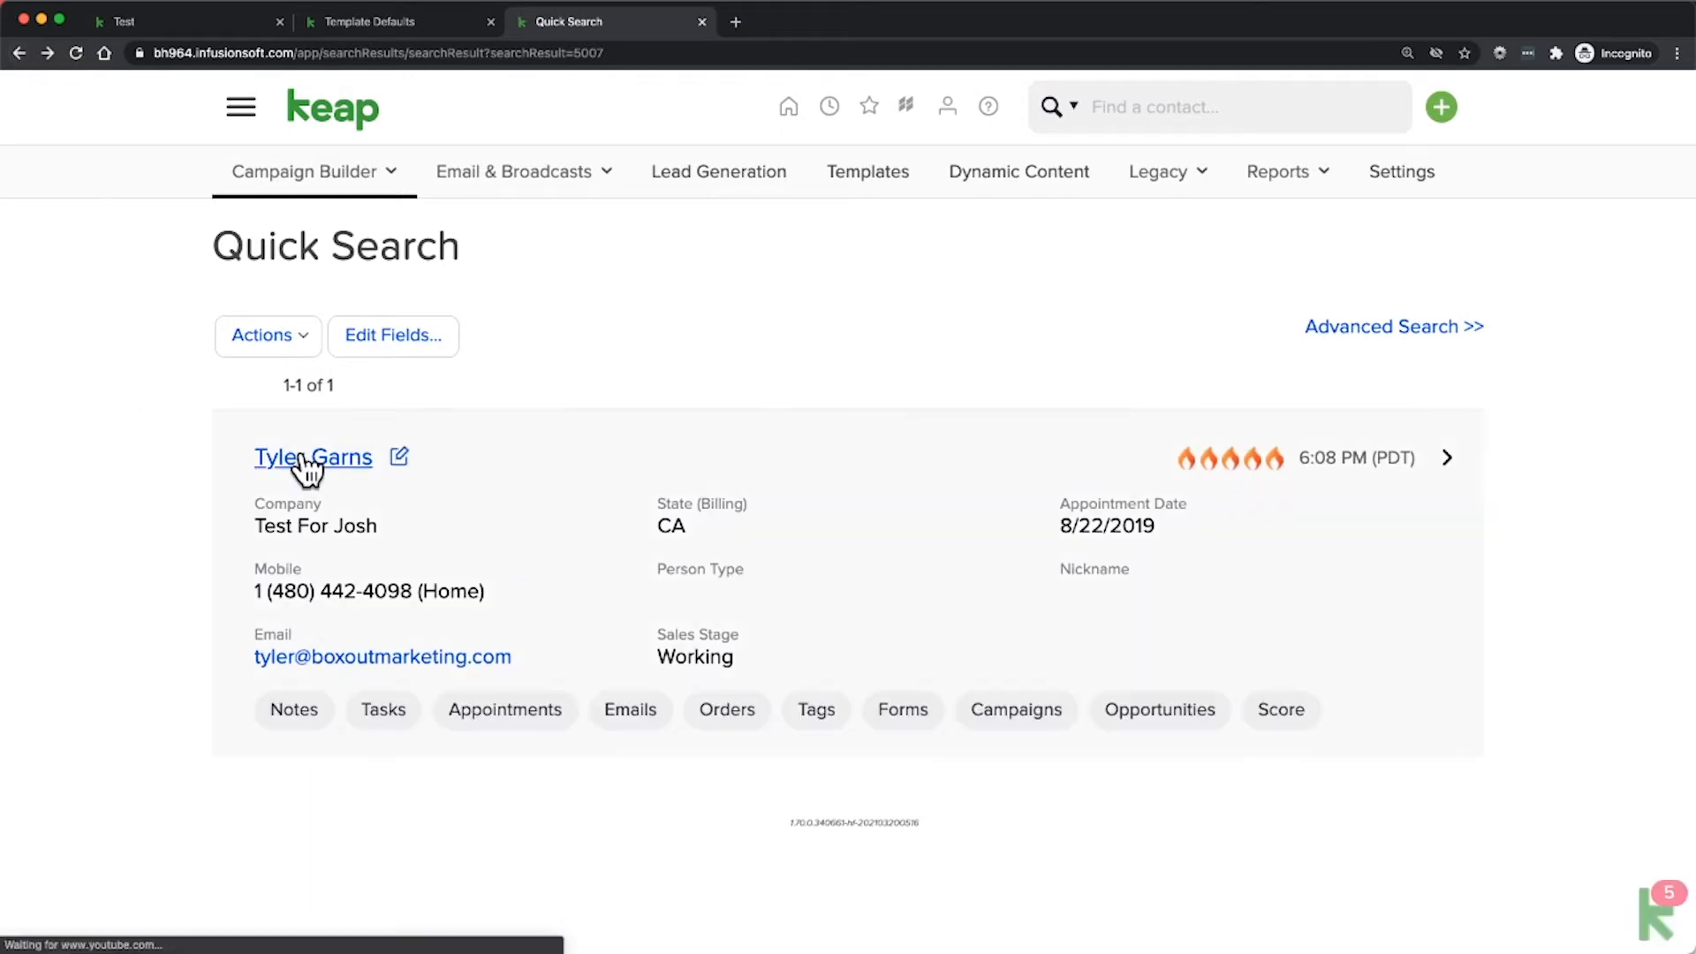
click(399, 457)
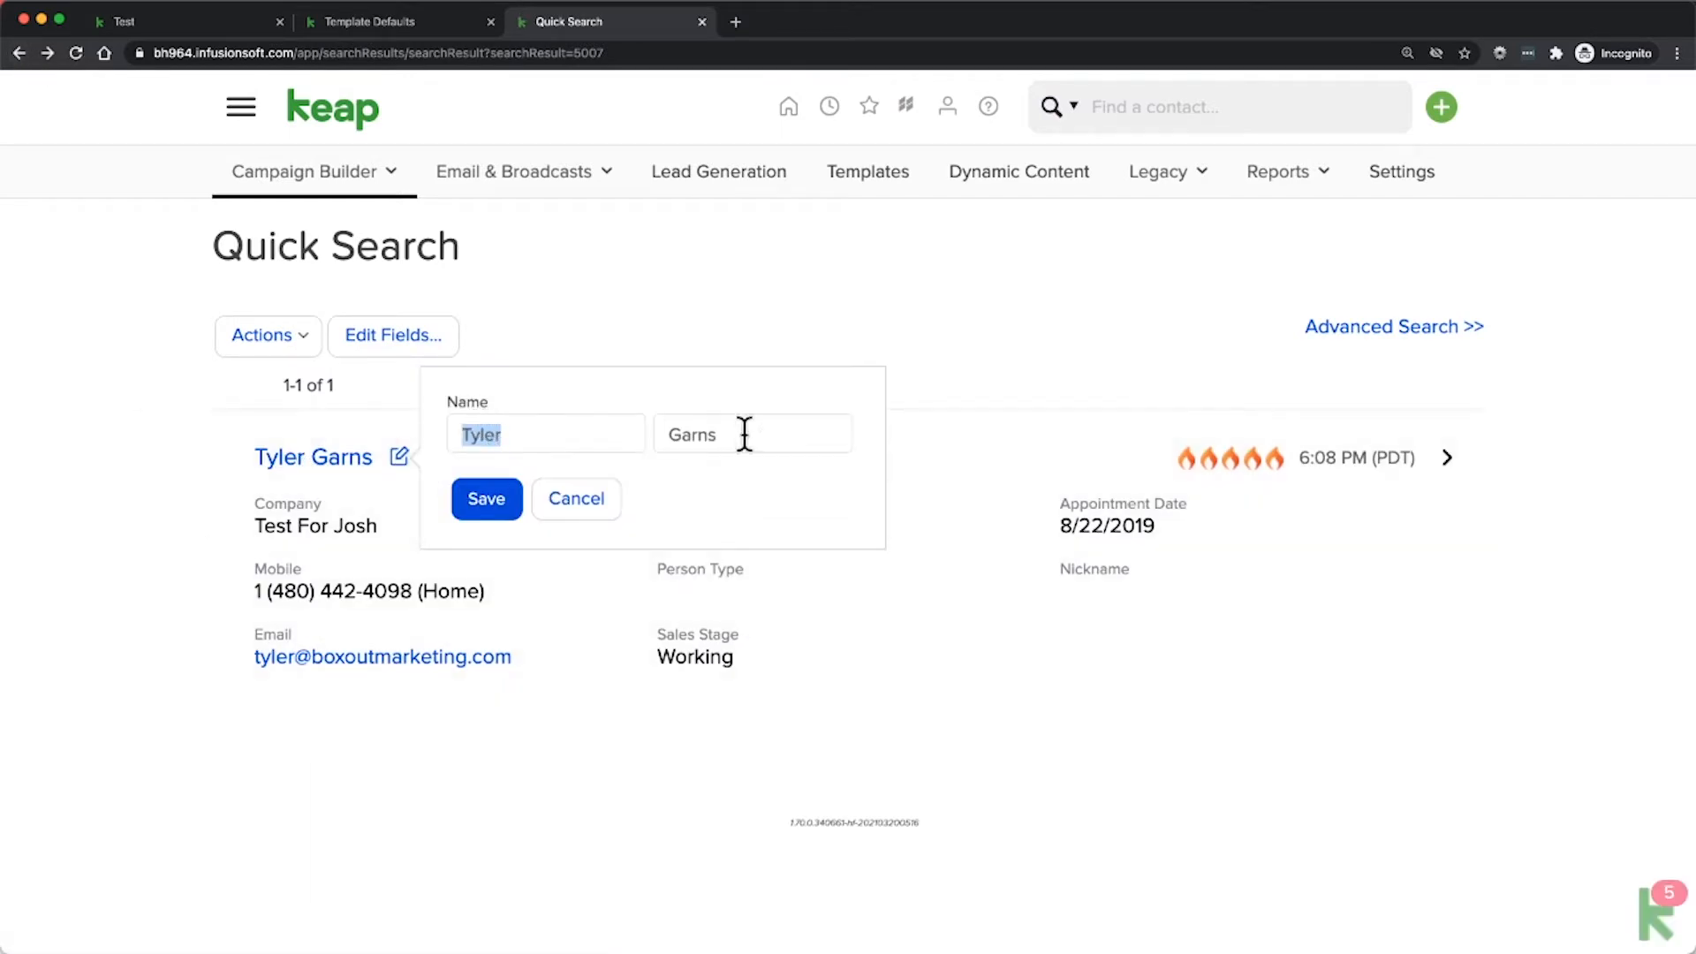
click(607, 496)
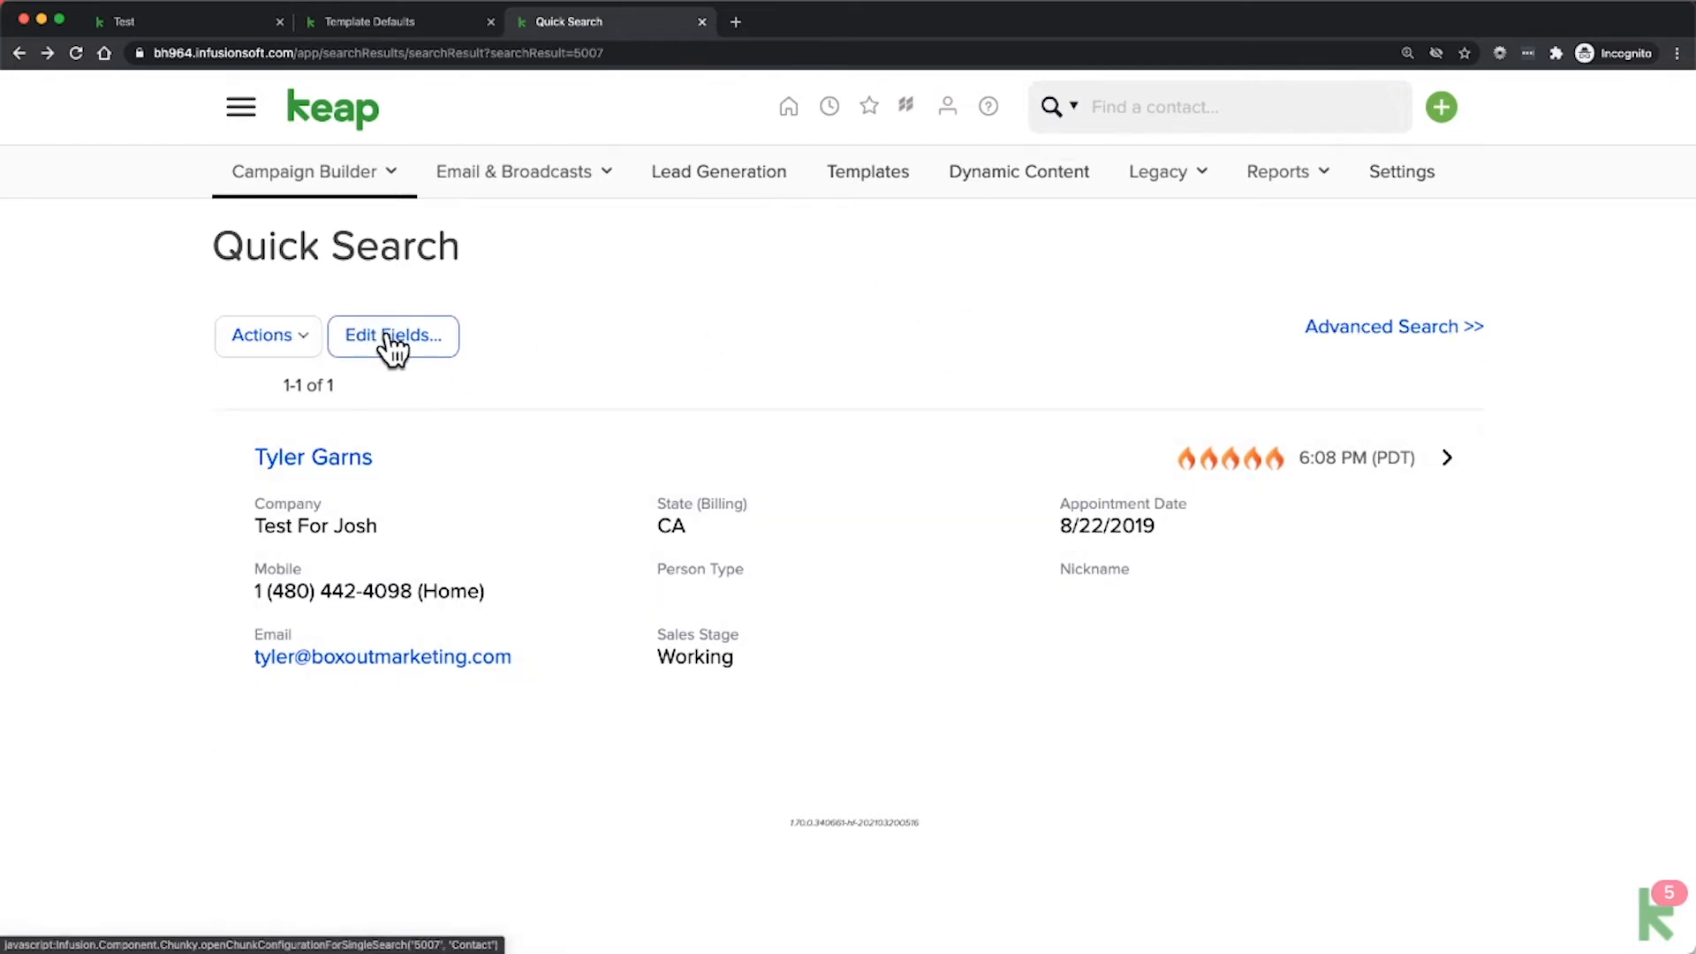
Step: Examine the Additional Info choices in the search results' field settings and leave the settings without saving
click(447, 423)
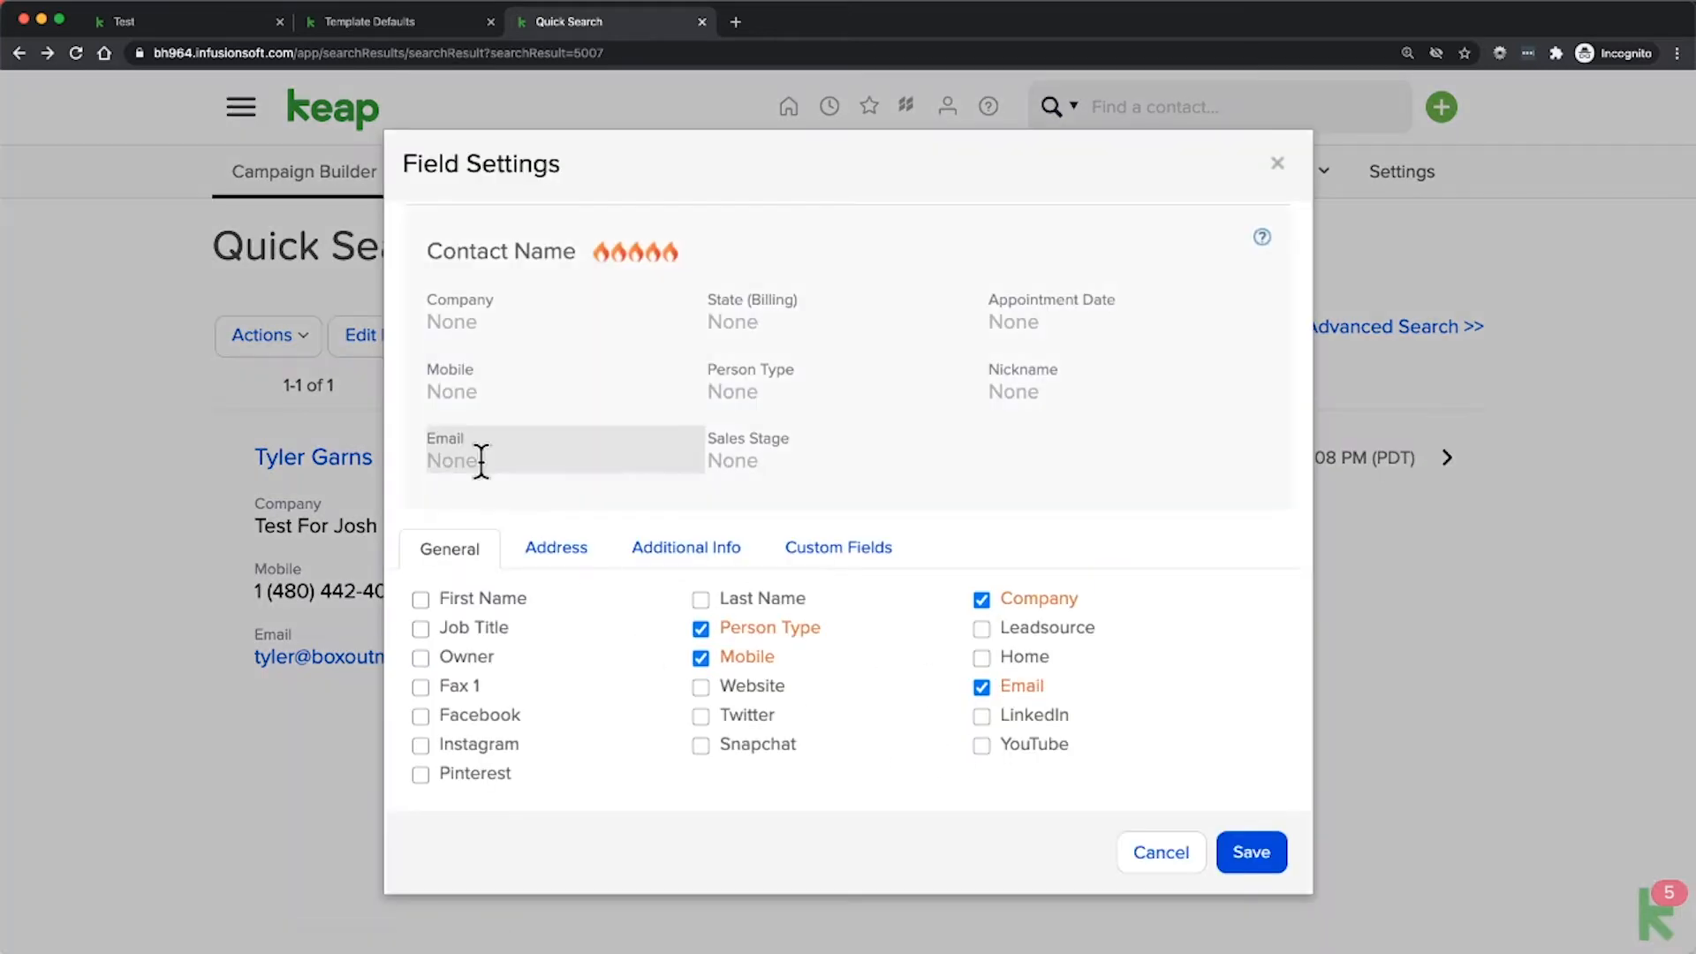
click(684, 551)
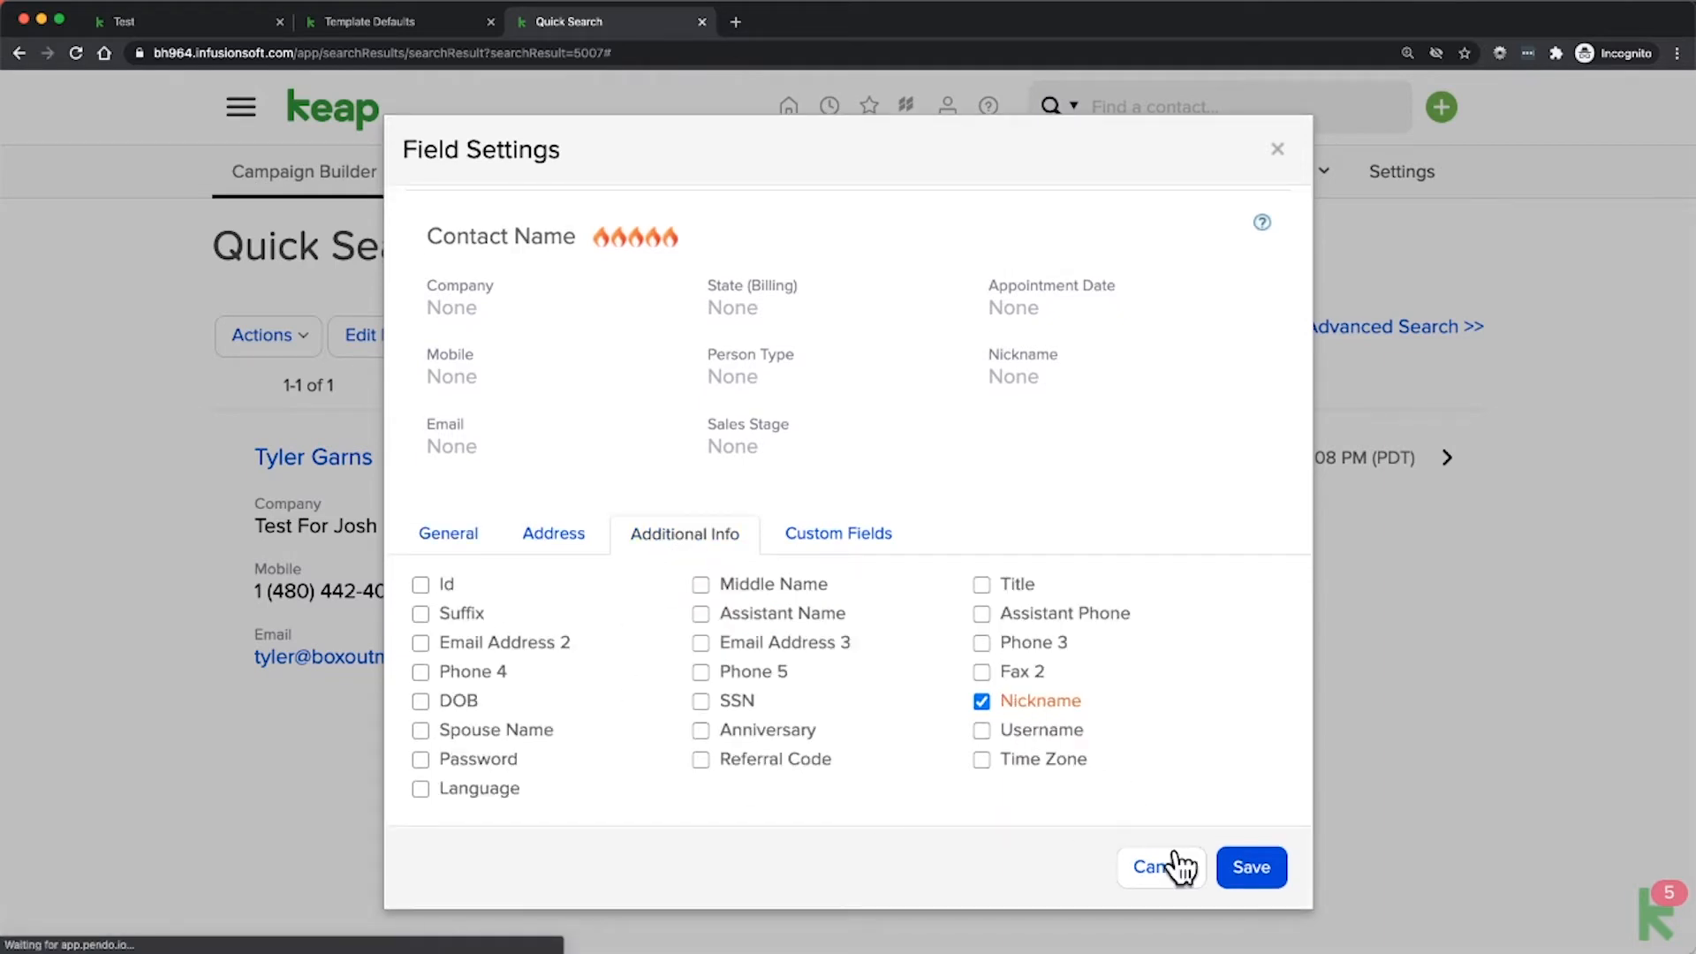
click(1162, 882)
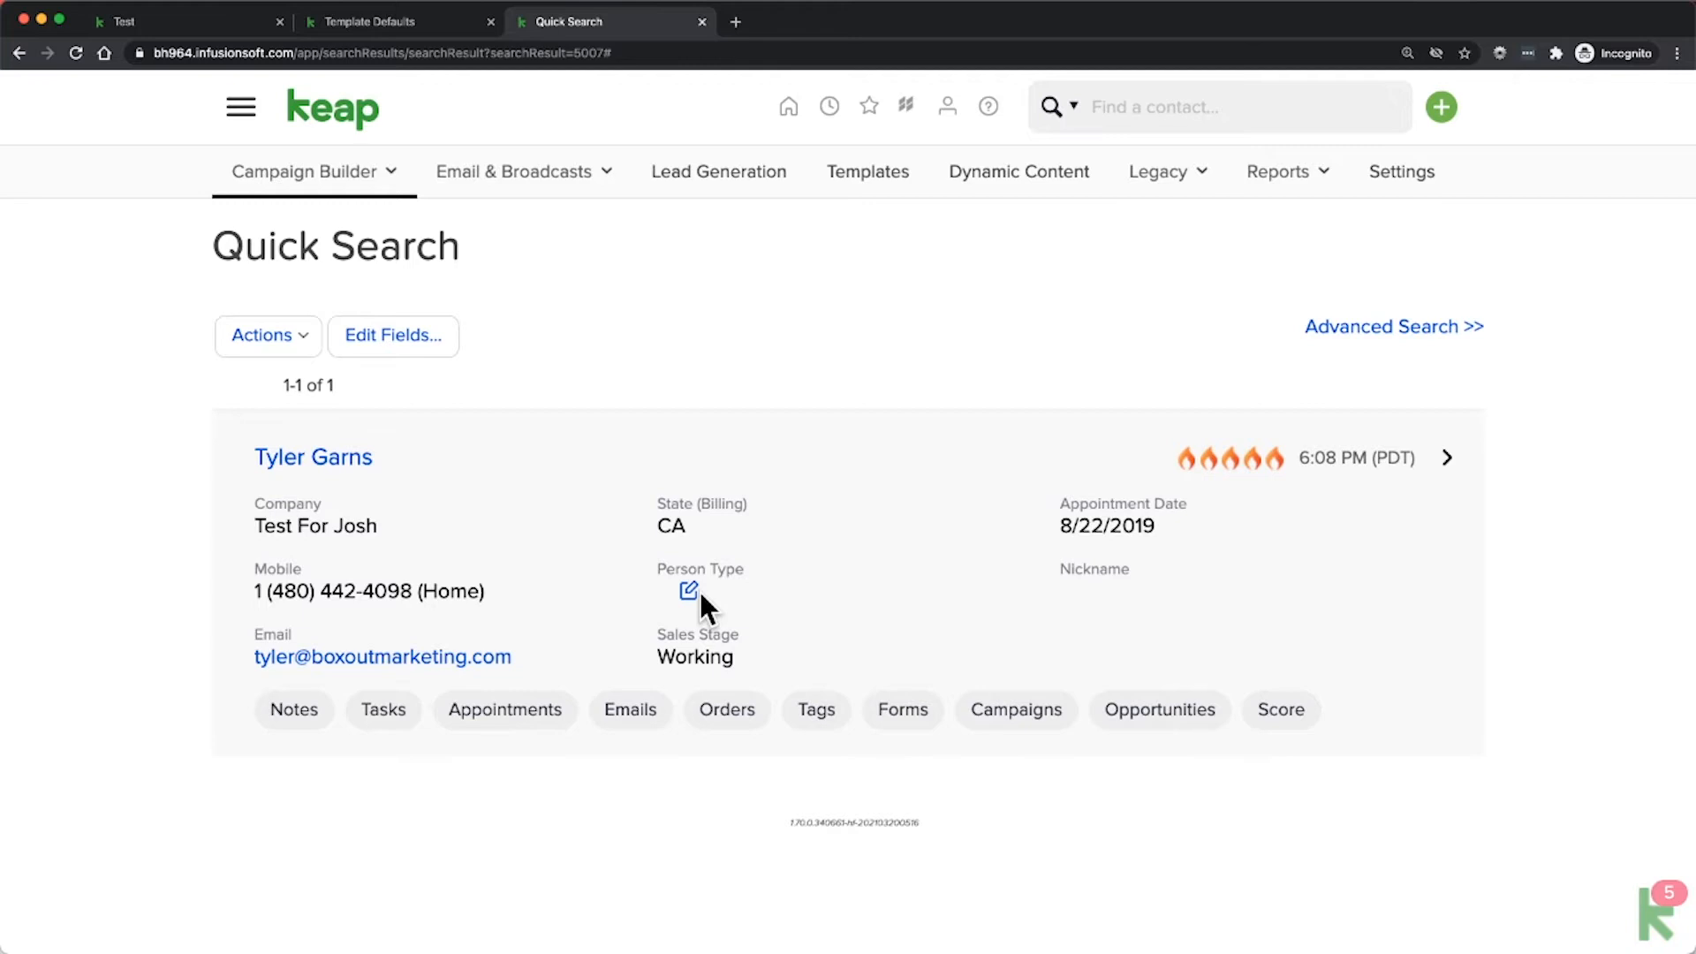
Step: Fill in the contact's nickname directly in the quick search result and save it
click(1092, 590)
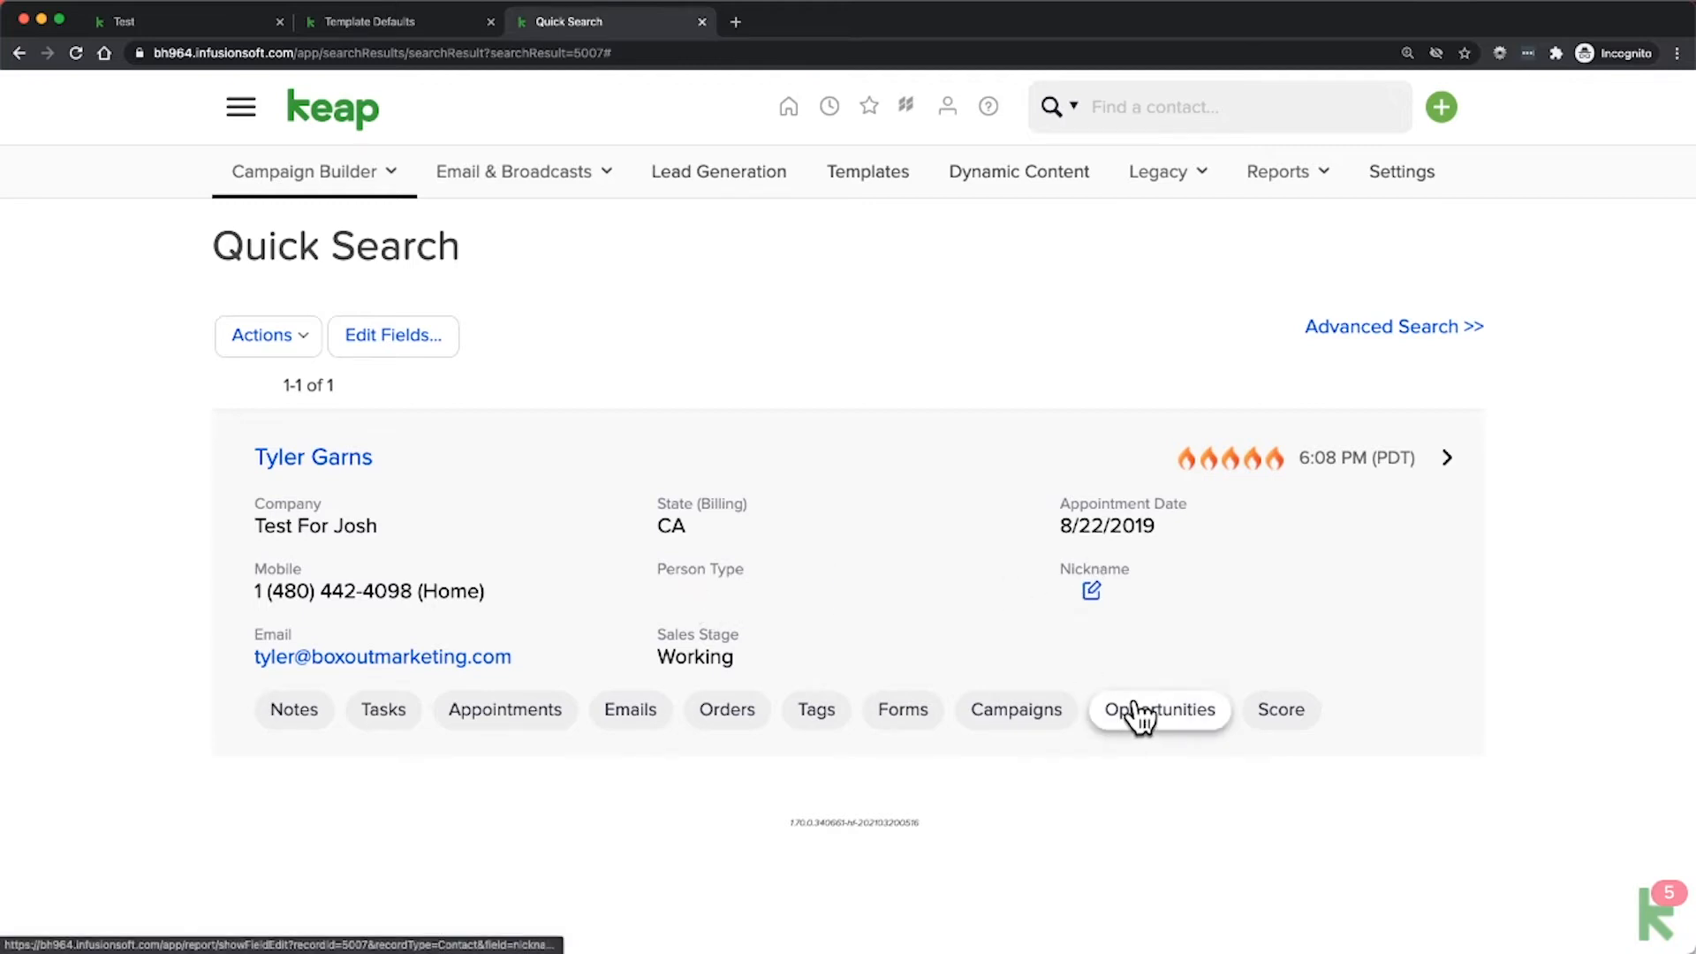
click(1172, 568)
text(Ty Ty)
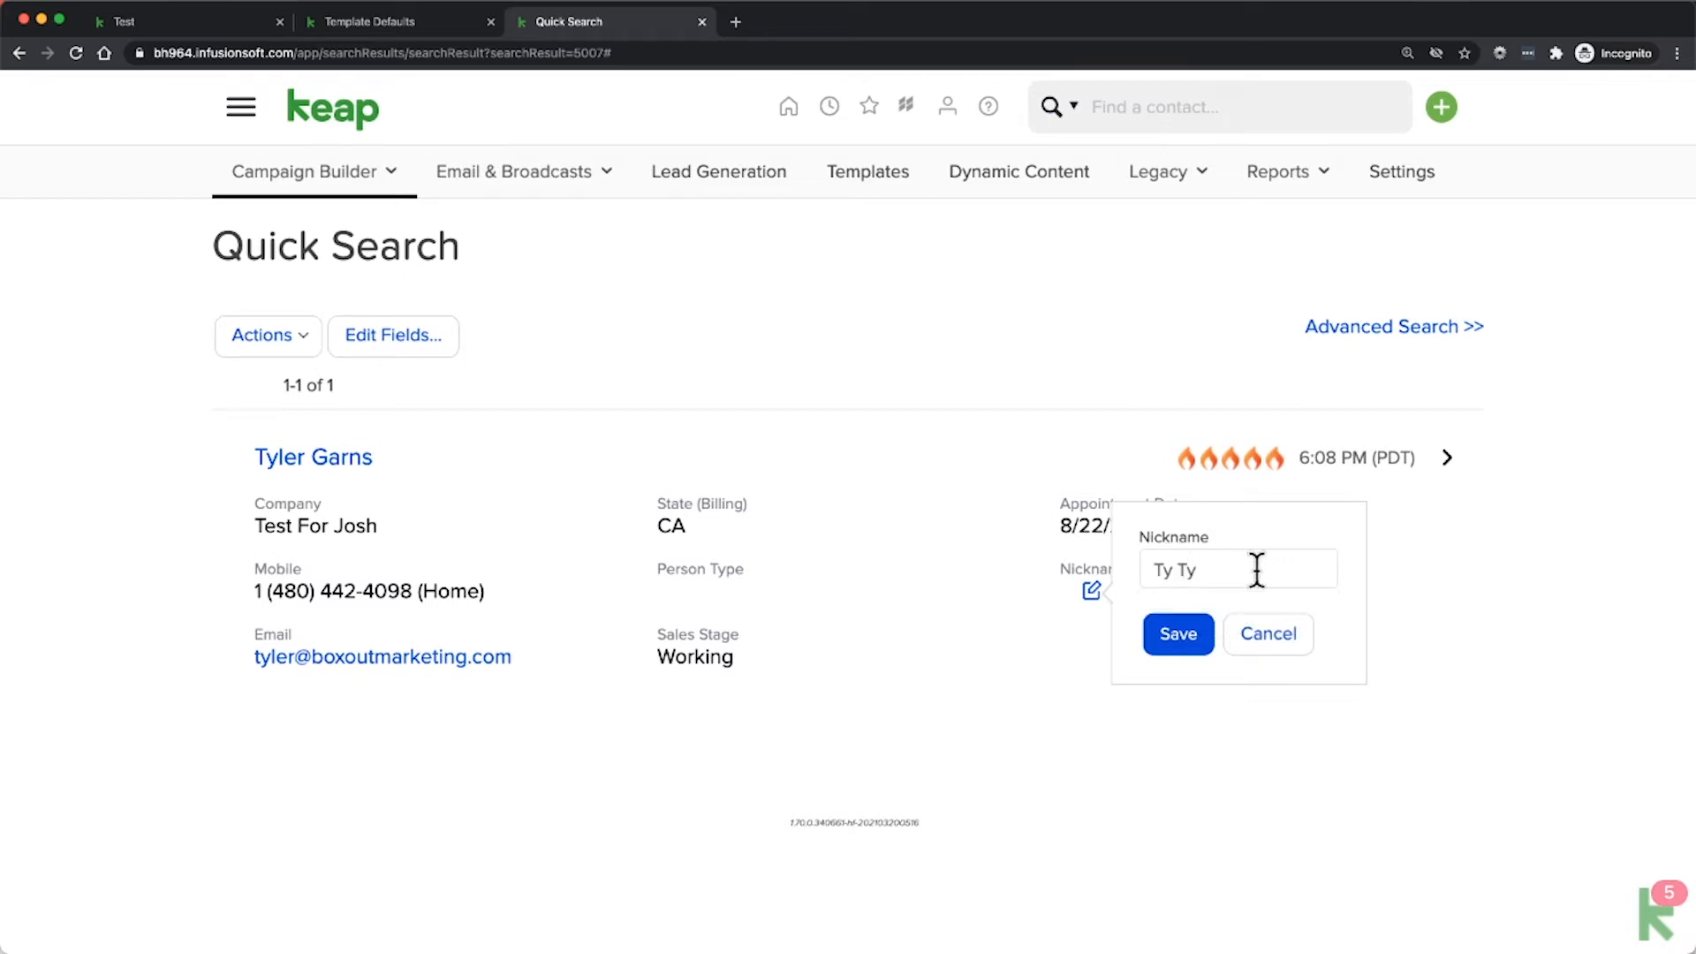
click(1180, 638)
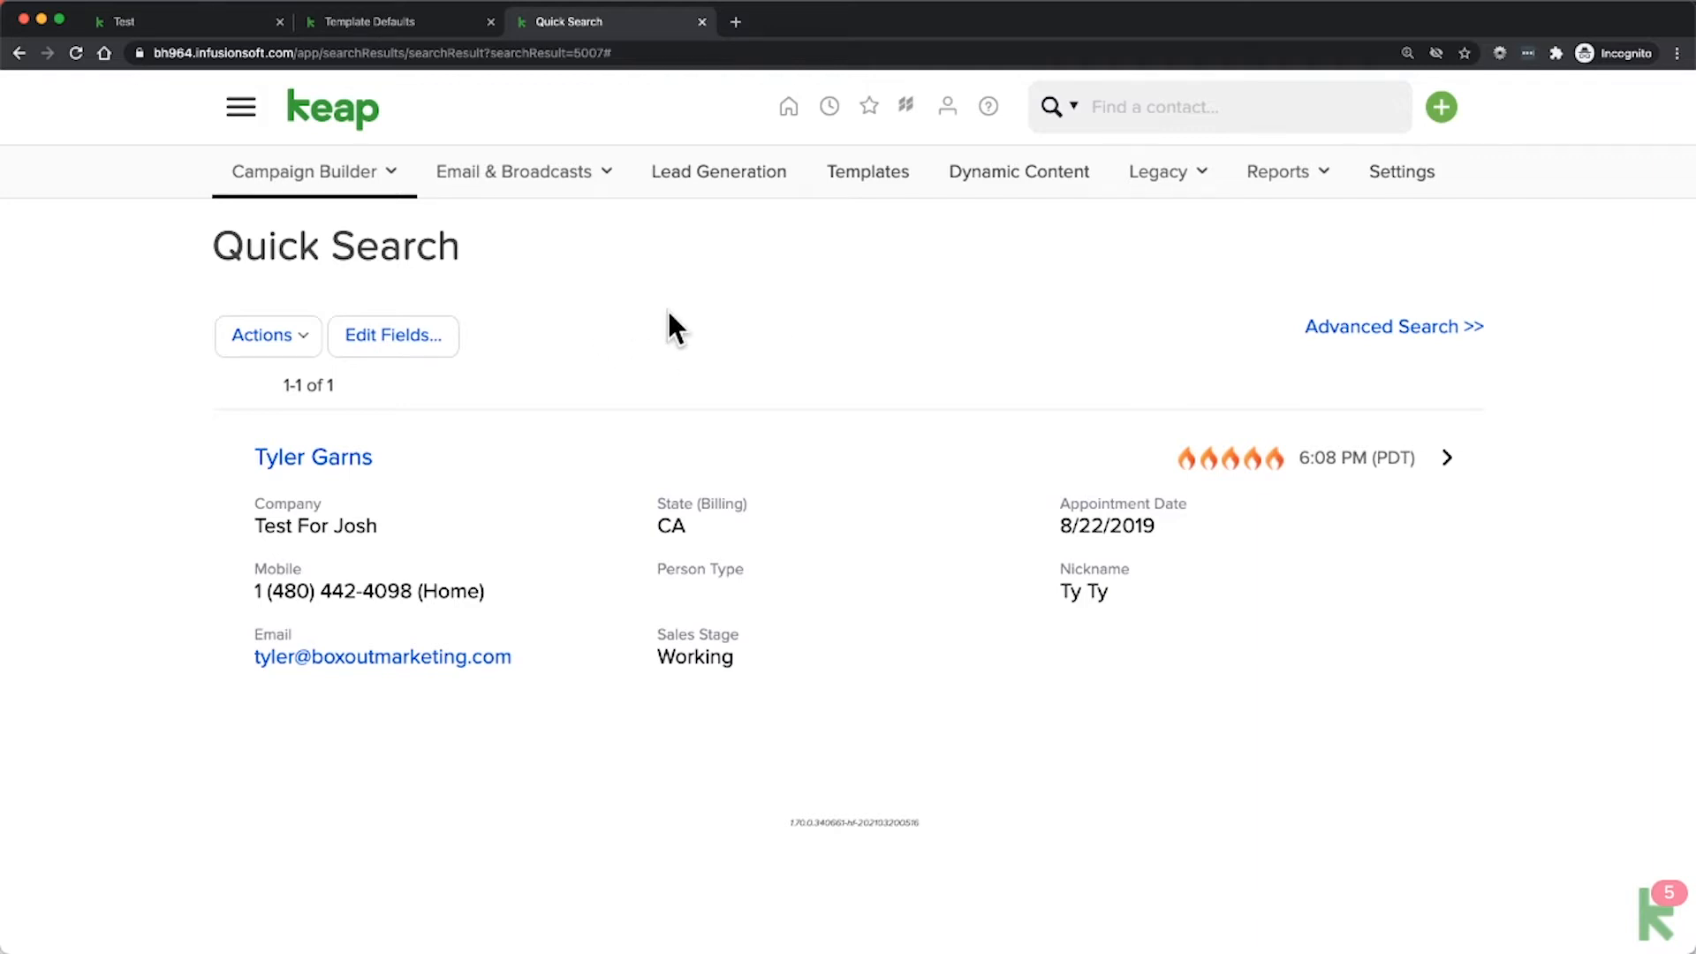
mouse_move(924, 530)
mouse_move(1095, 594)
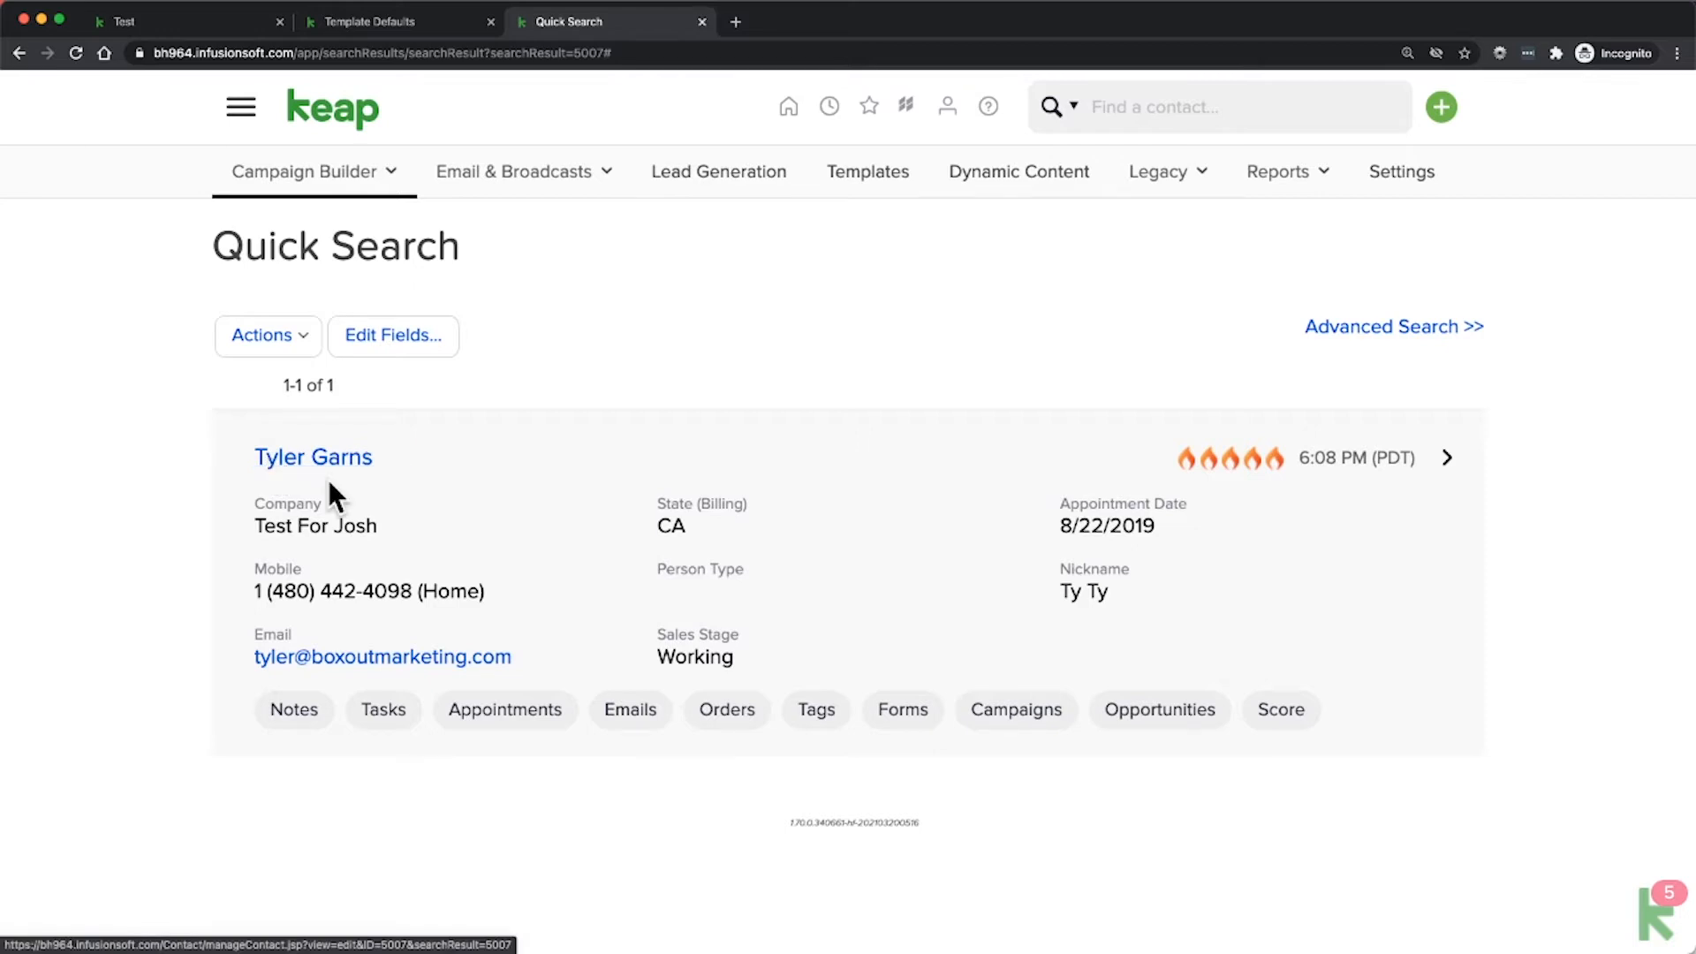
Step: Open the Template Defaults page of the marketing settings
click(251, 112)
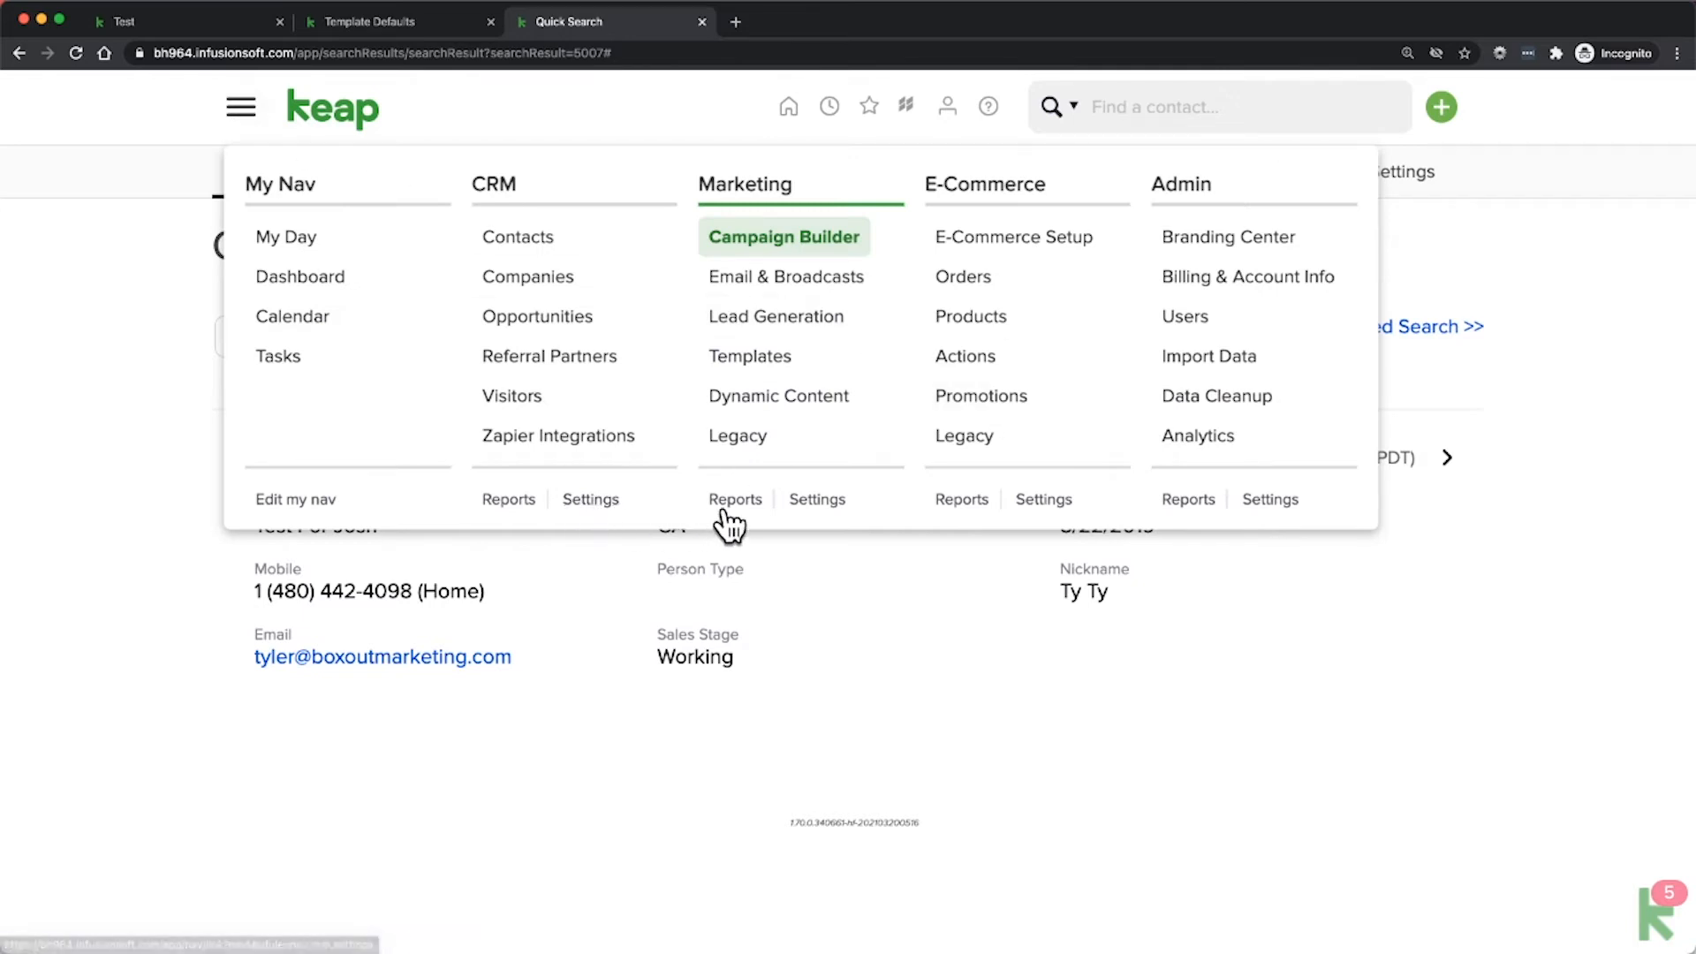
click(816, 500)
scroll(398, 680, down, 2)
scroll(398, 680, down, 1)
click(281, 753)
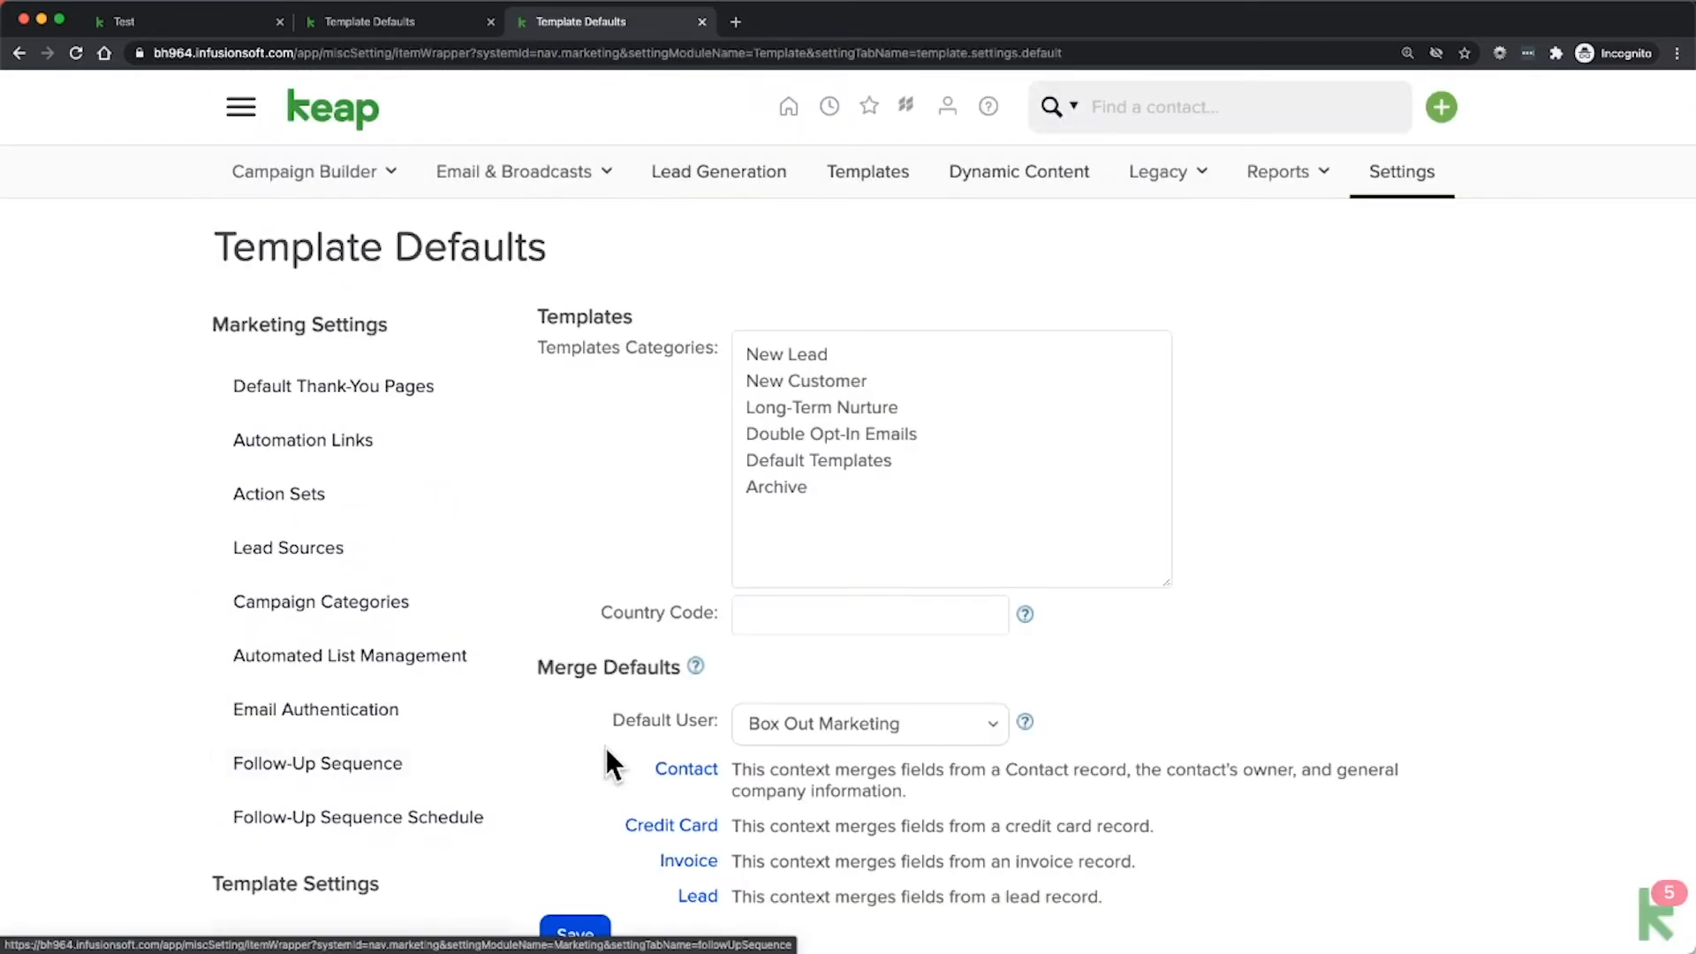
Step: Open the merge defaults for the Contact context and enlarge their window so that whole rows fit
click(685, 769)
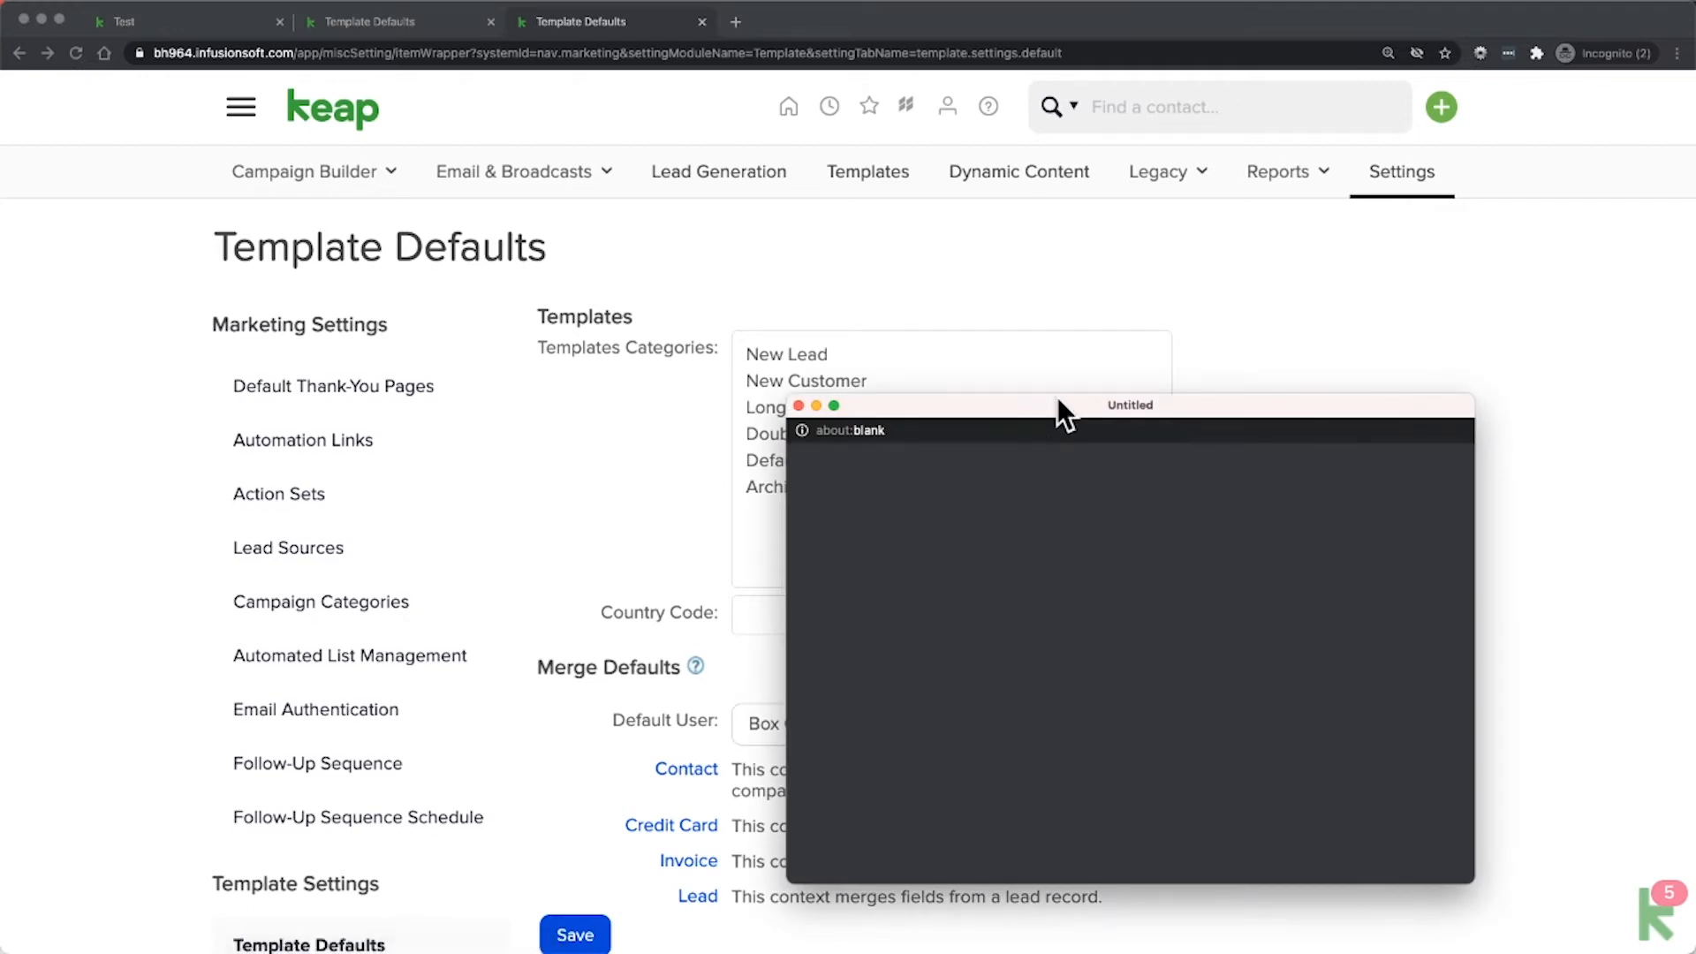
drag(1023, 401, 560, 182)
click(998, 651)
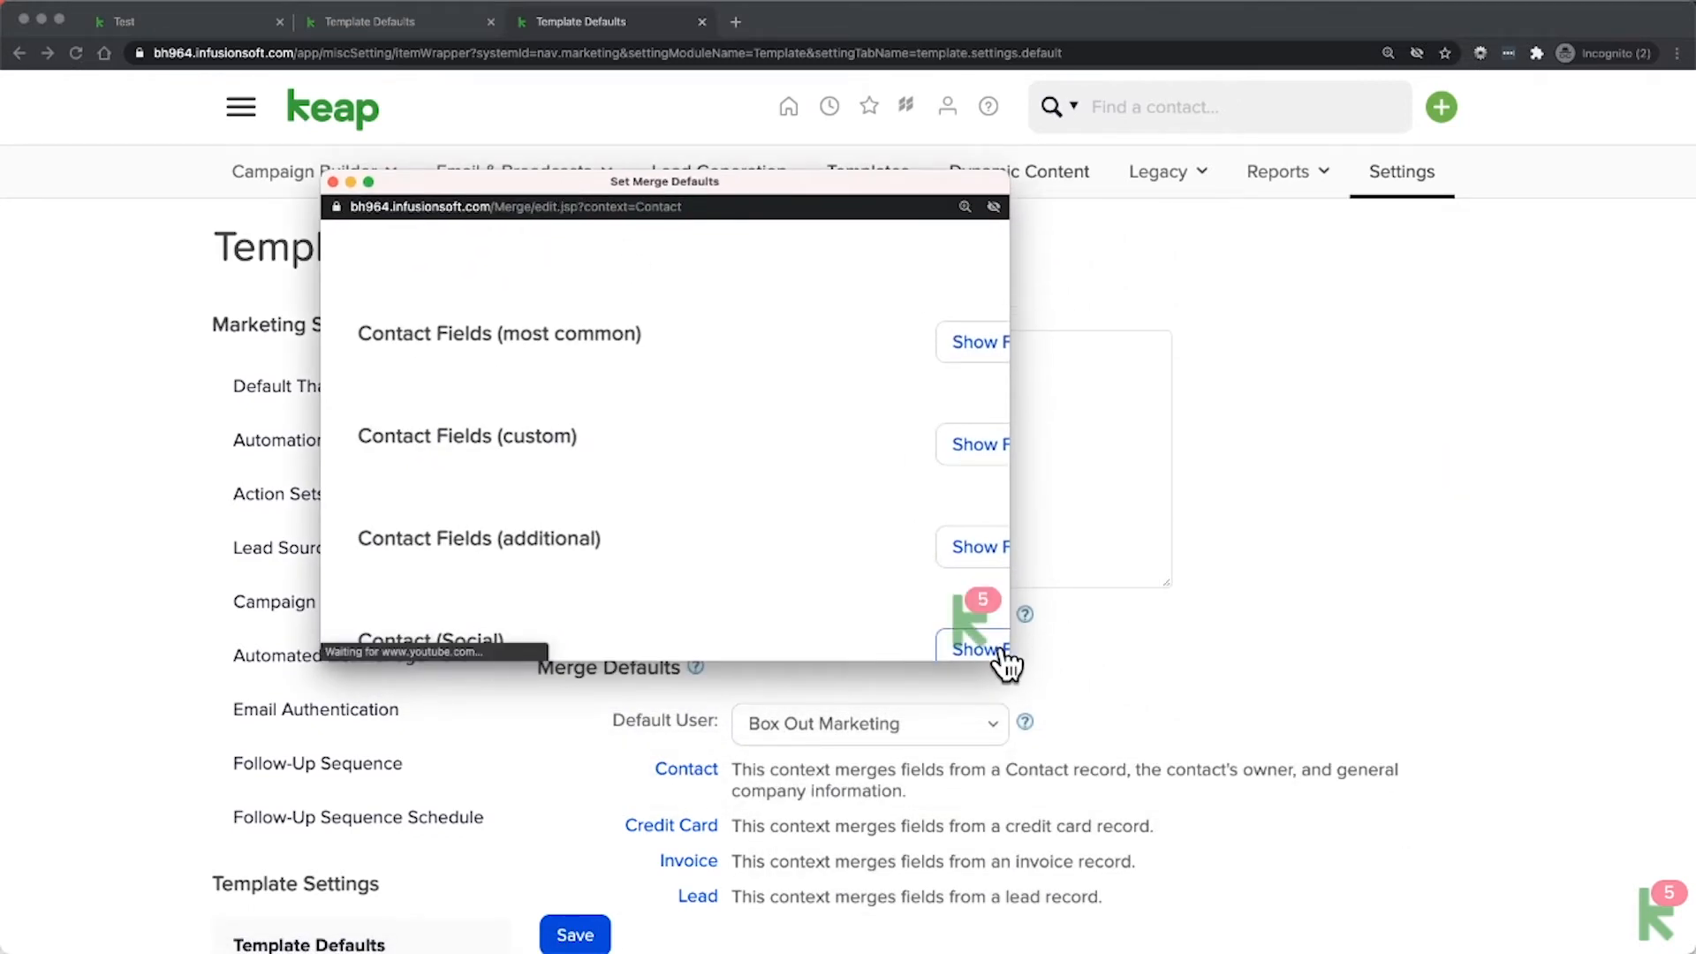
drag(1008, 658, 1332, 838)
Step: Show the most common contact fields and examine the default value for First Name
triple_click(407, 334)
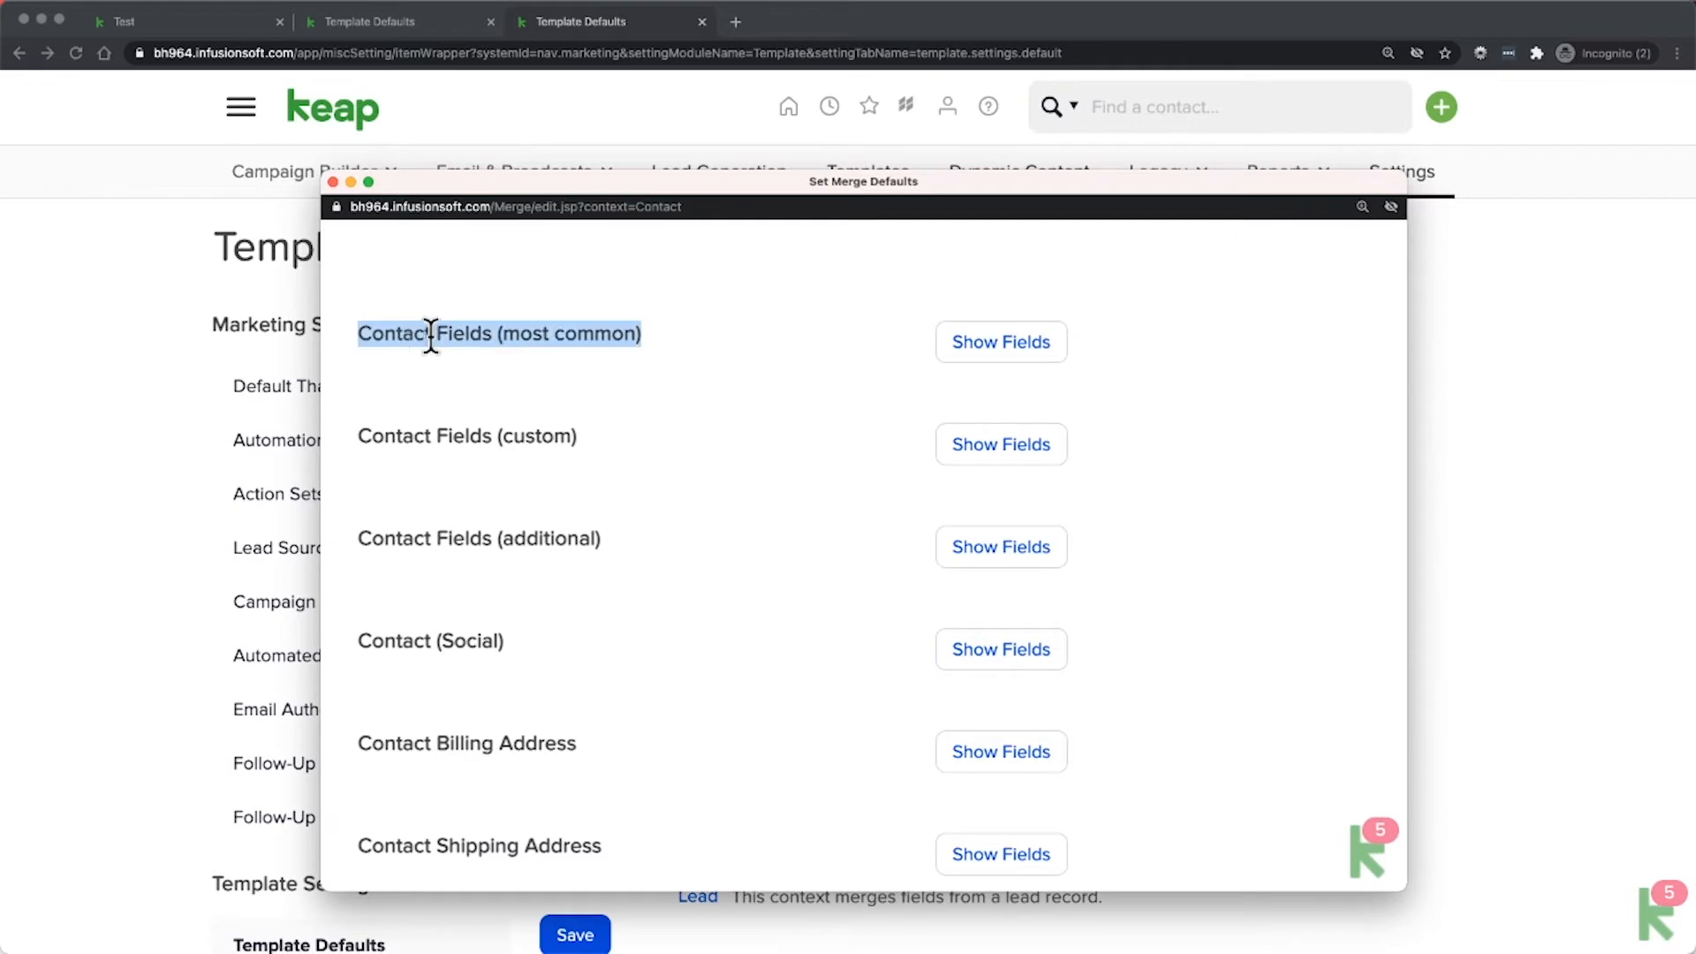
click(976, 348)
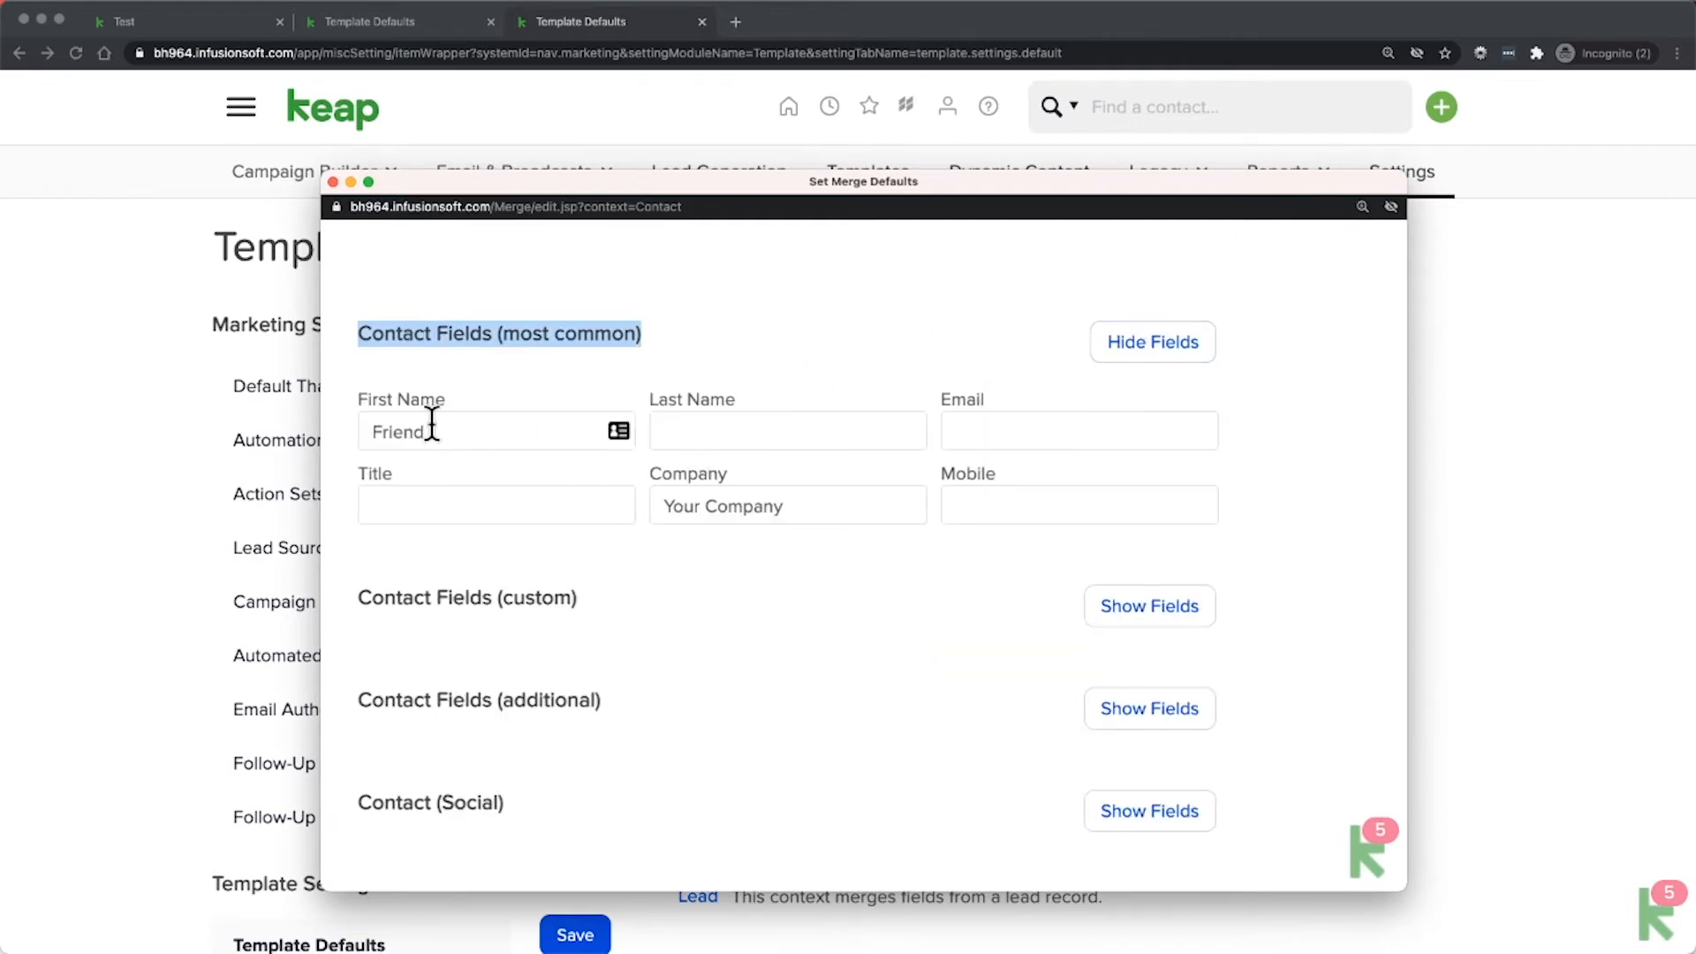
drag(362, 387, 448, 395)
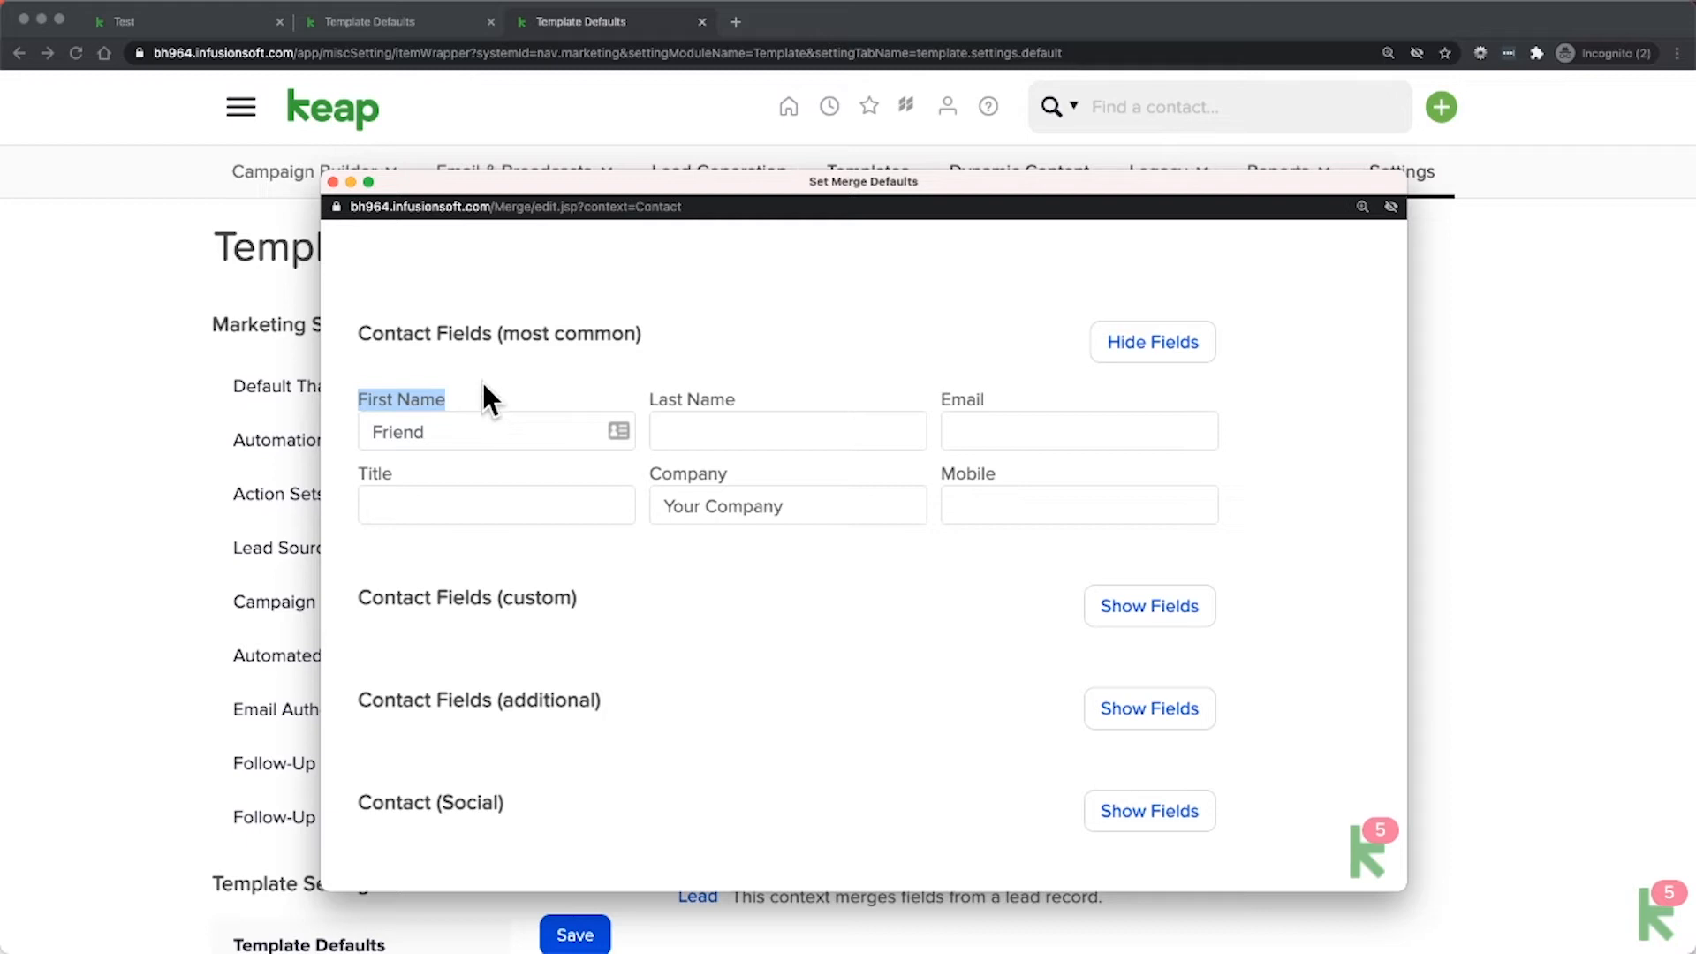
drag(450, 431, 370, 433)
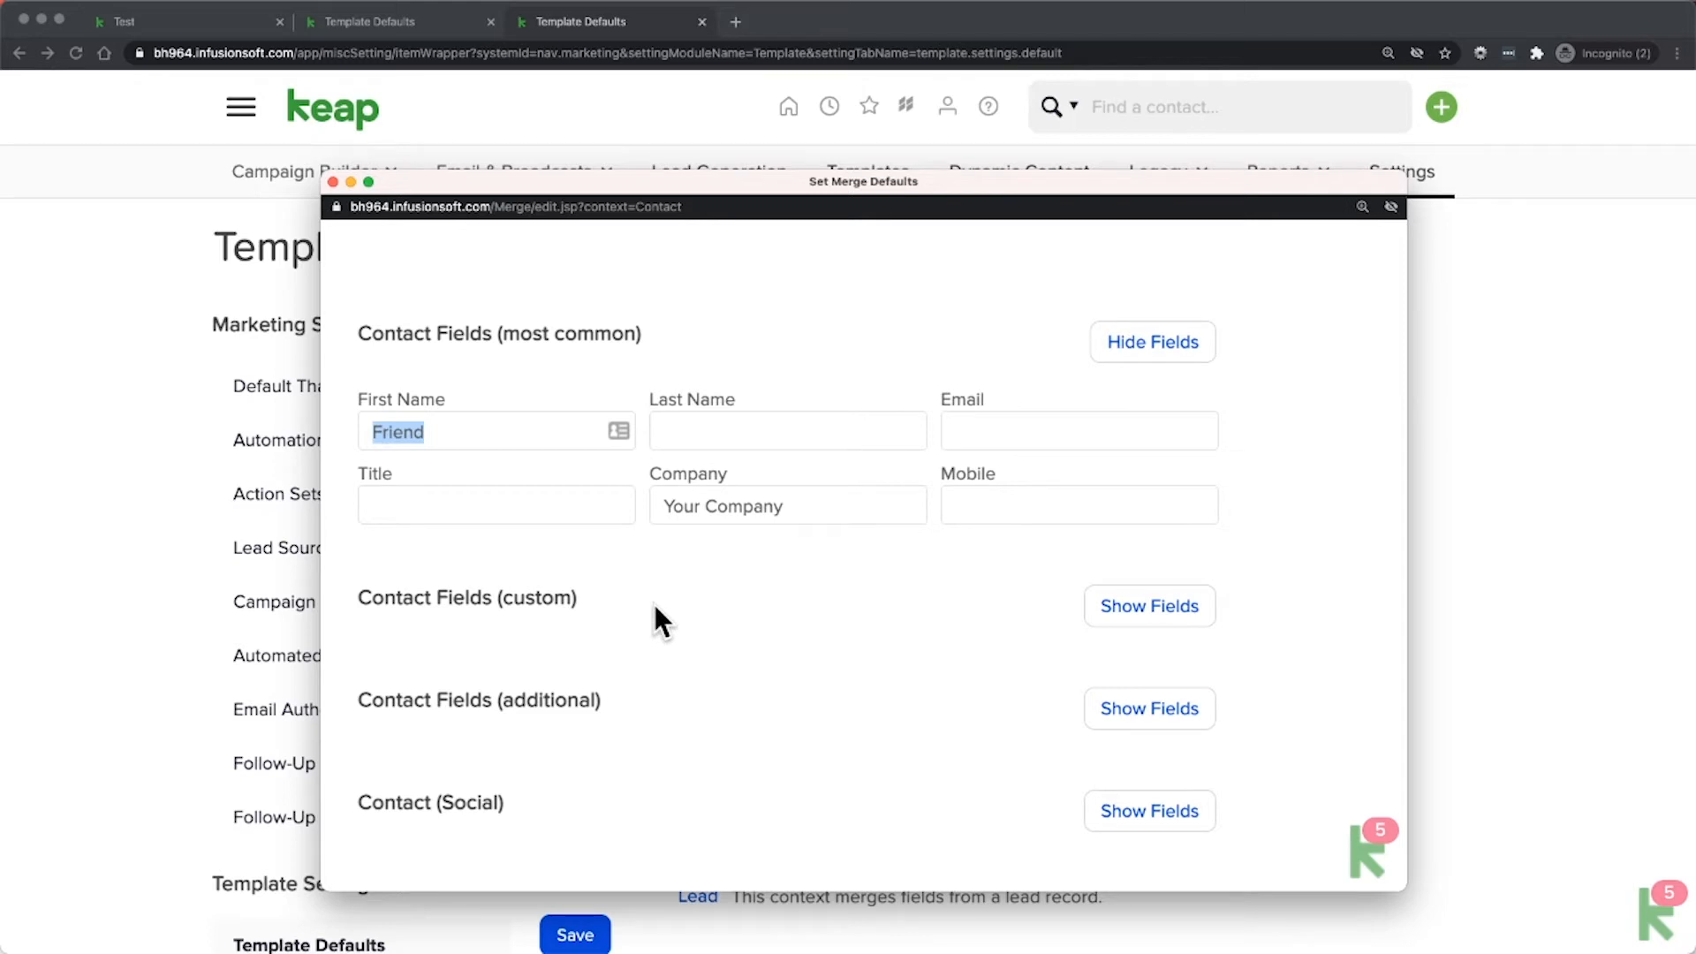
Step: Expand the custom contact fields to check their merge defaults, and collapse them again
click(1120, 608)
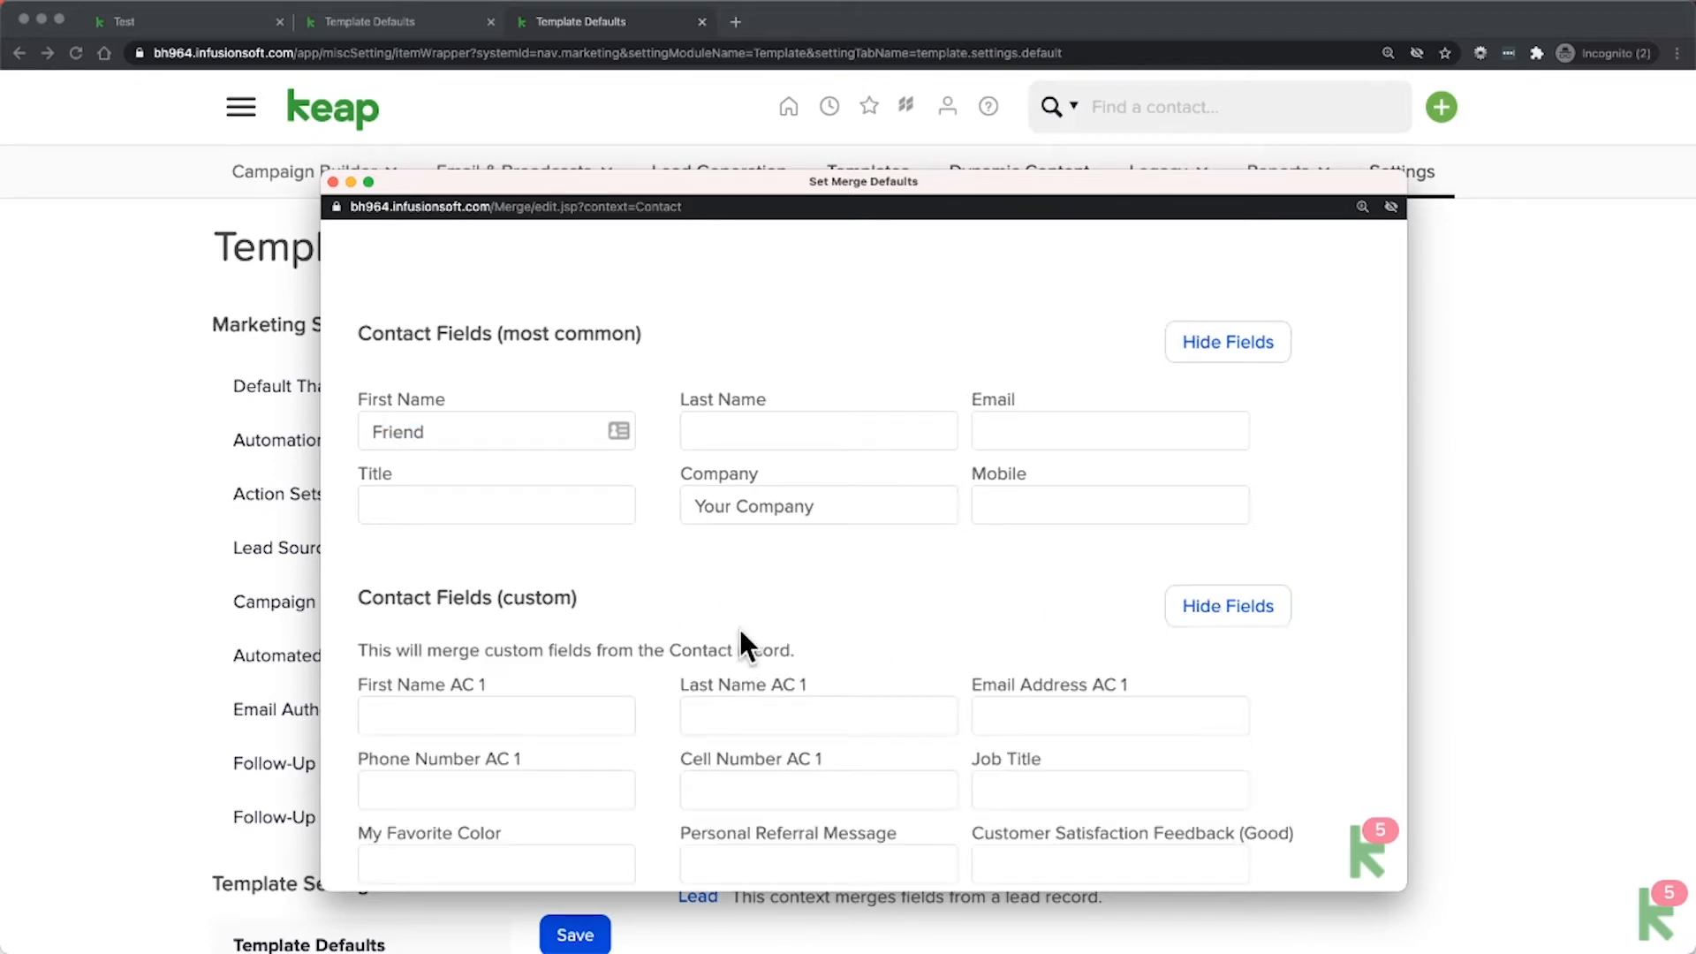
scroll(726, 625, down, 1)
click(1216, 574)
Step: Show the additional contact fields and examine the default value for Nickname
scroll(518, 605, down, 2)
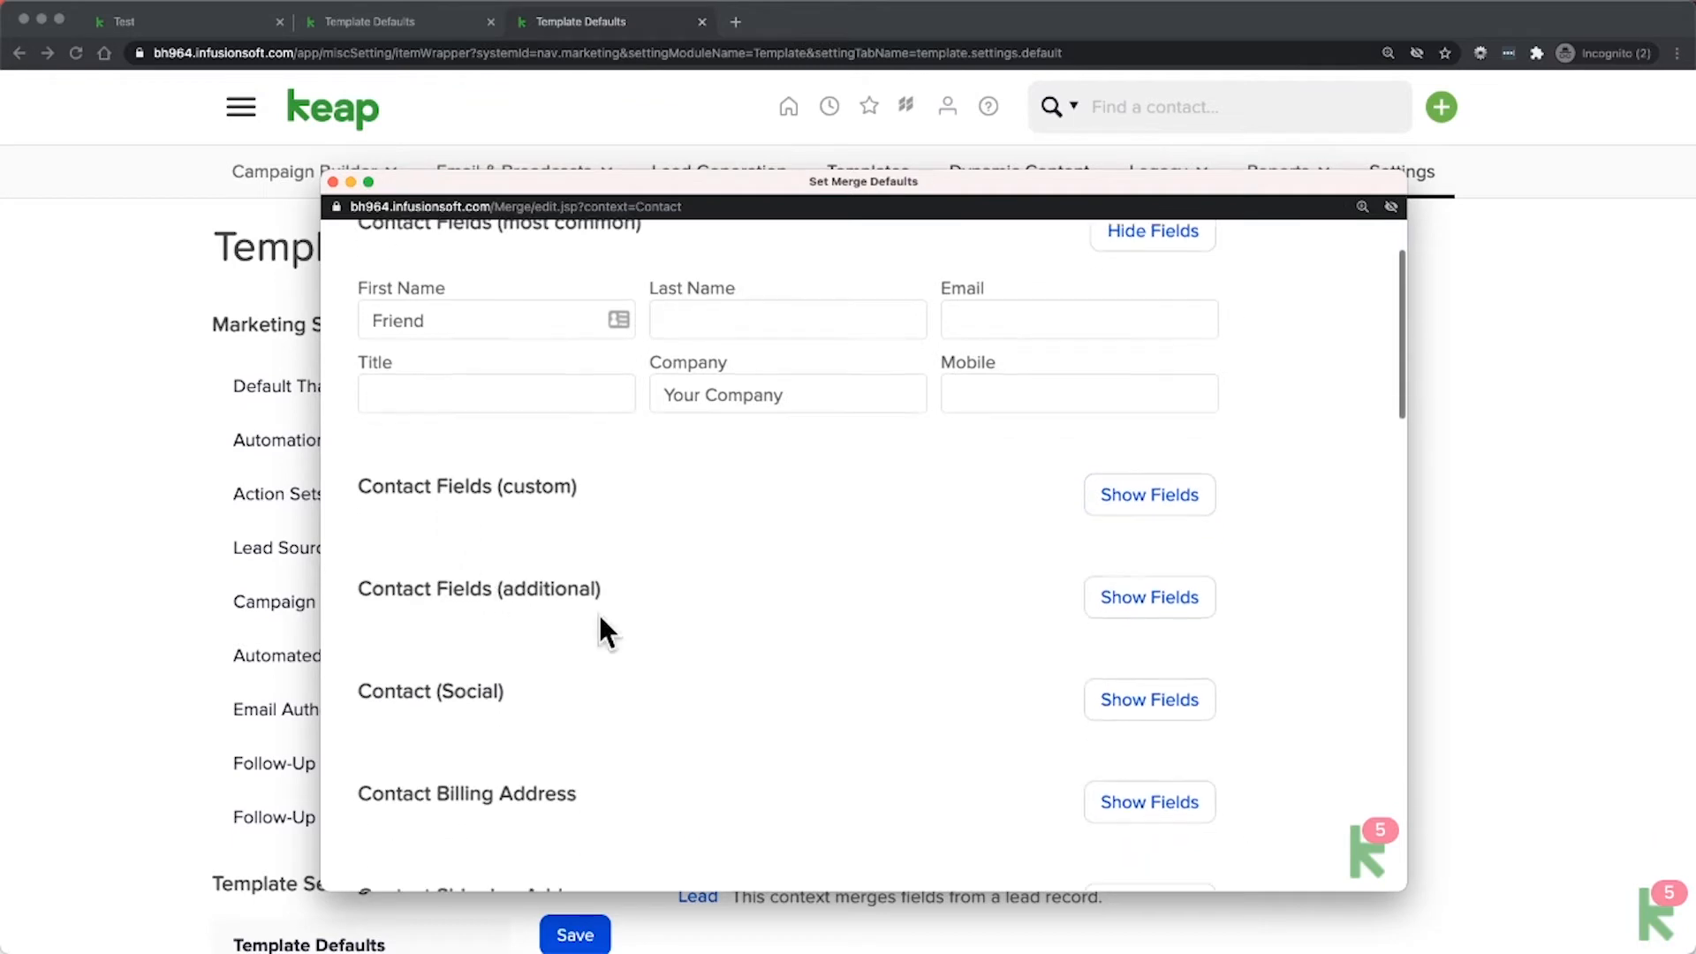
click(1130, 579)
scroll(753, 533, down, 2)
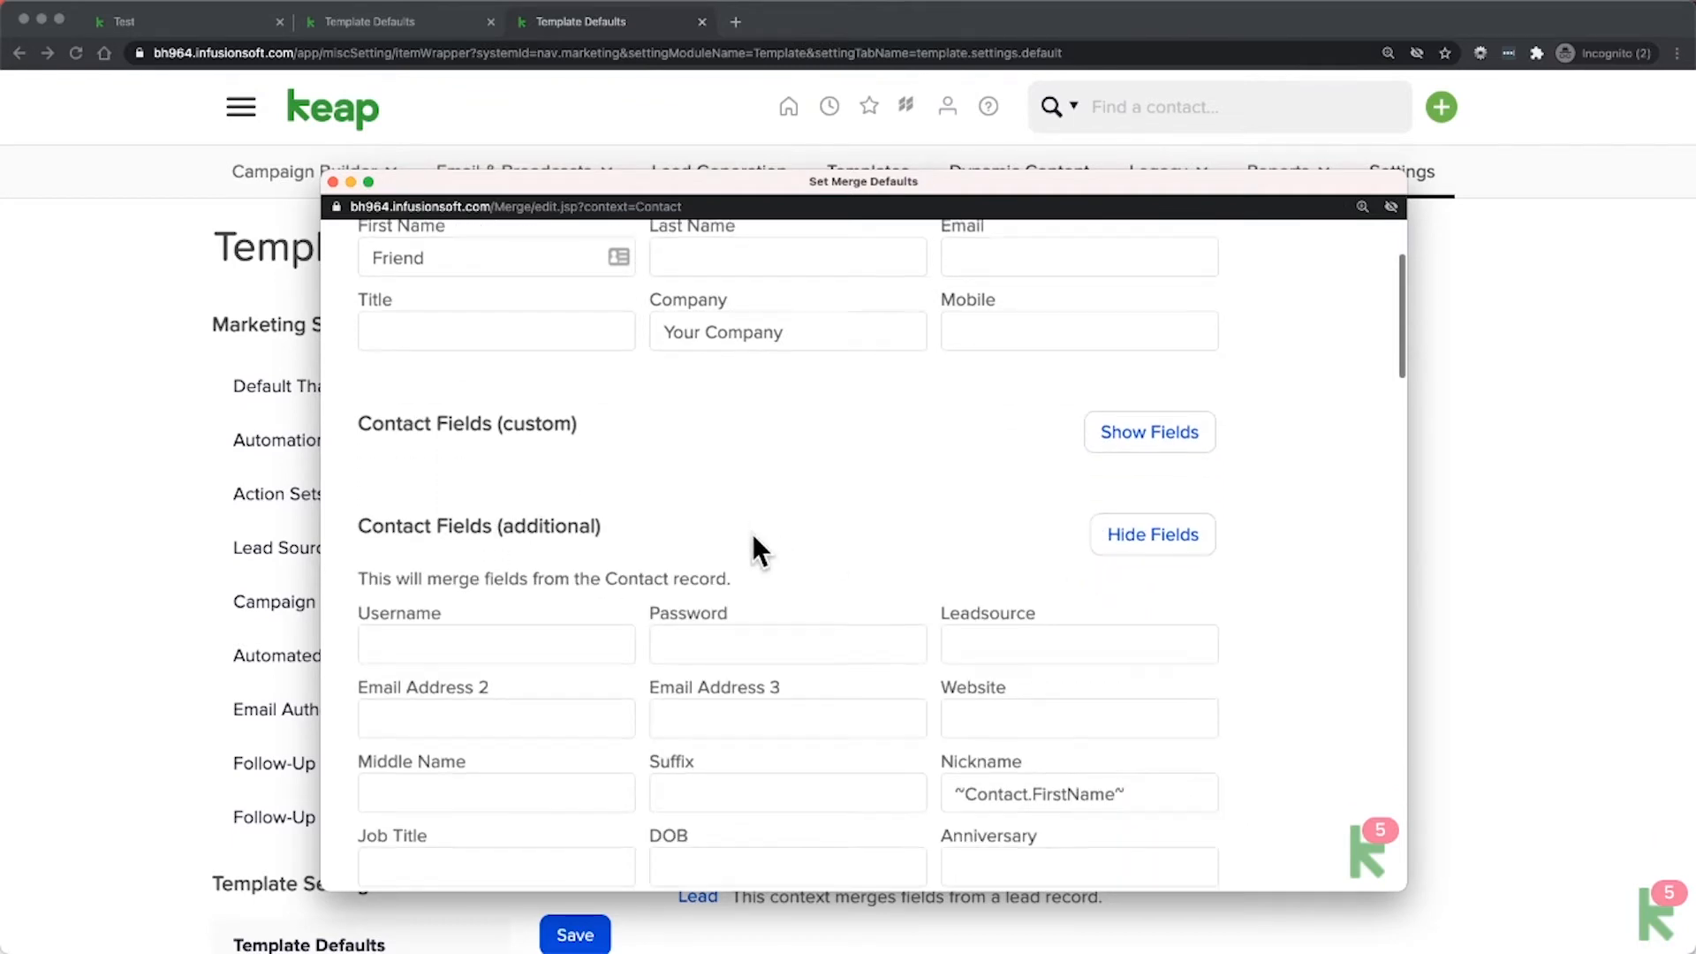
drag(941, 751, 971, 753)
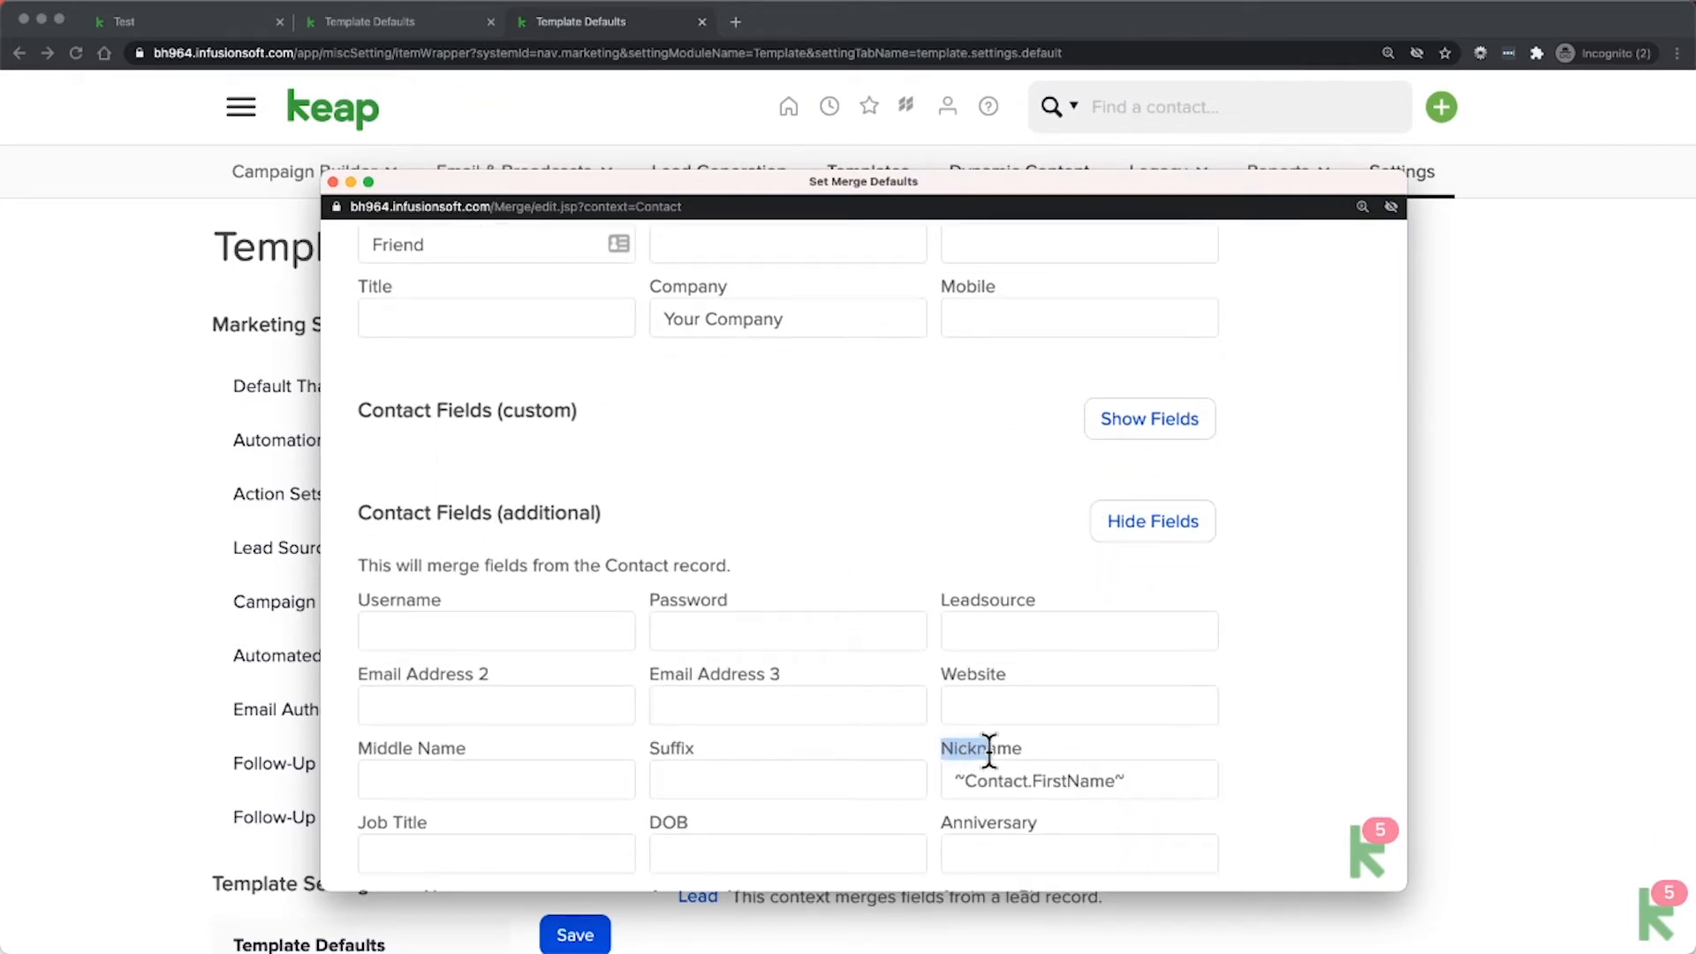
scroll(1036, 749, down, 3)
drag(953, 693, 1136, 695)
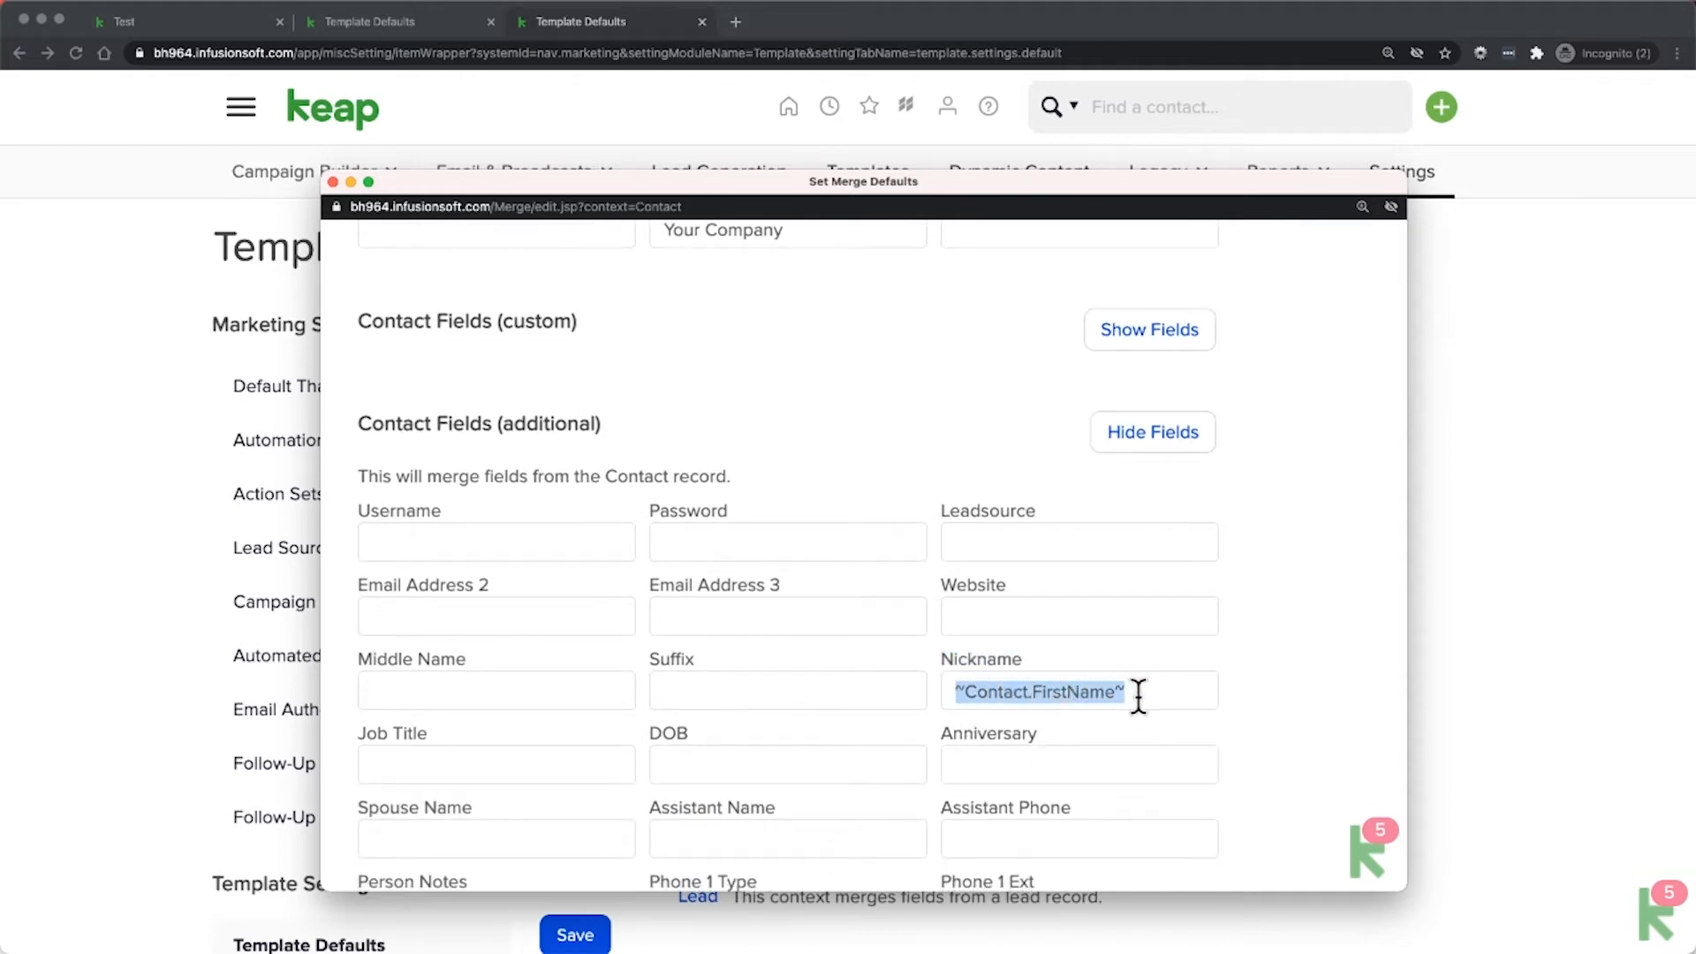
Step: Compare the First Name default with the Nickname default, and close the merge defaults window
scroll(850, 419, up, 5)
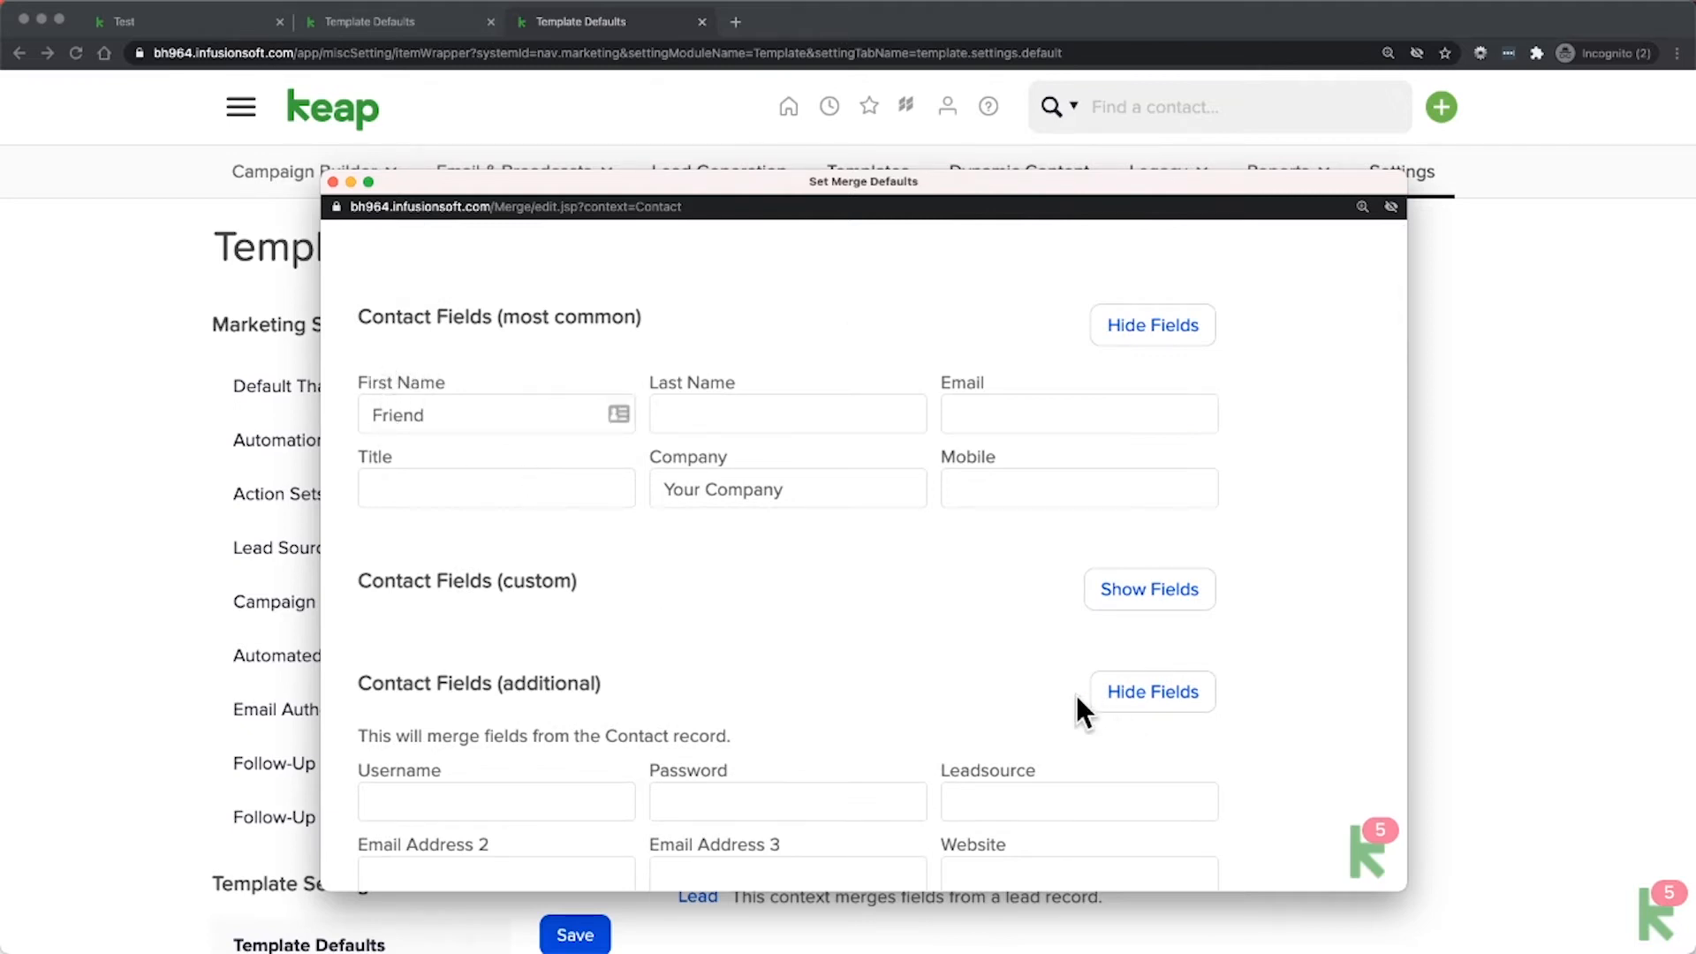
scroll(1094, 702, down, 6)
click(1139, 651)
drag(1128, 654, 950, 651)
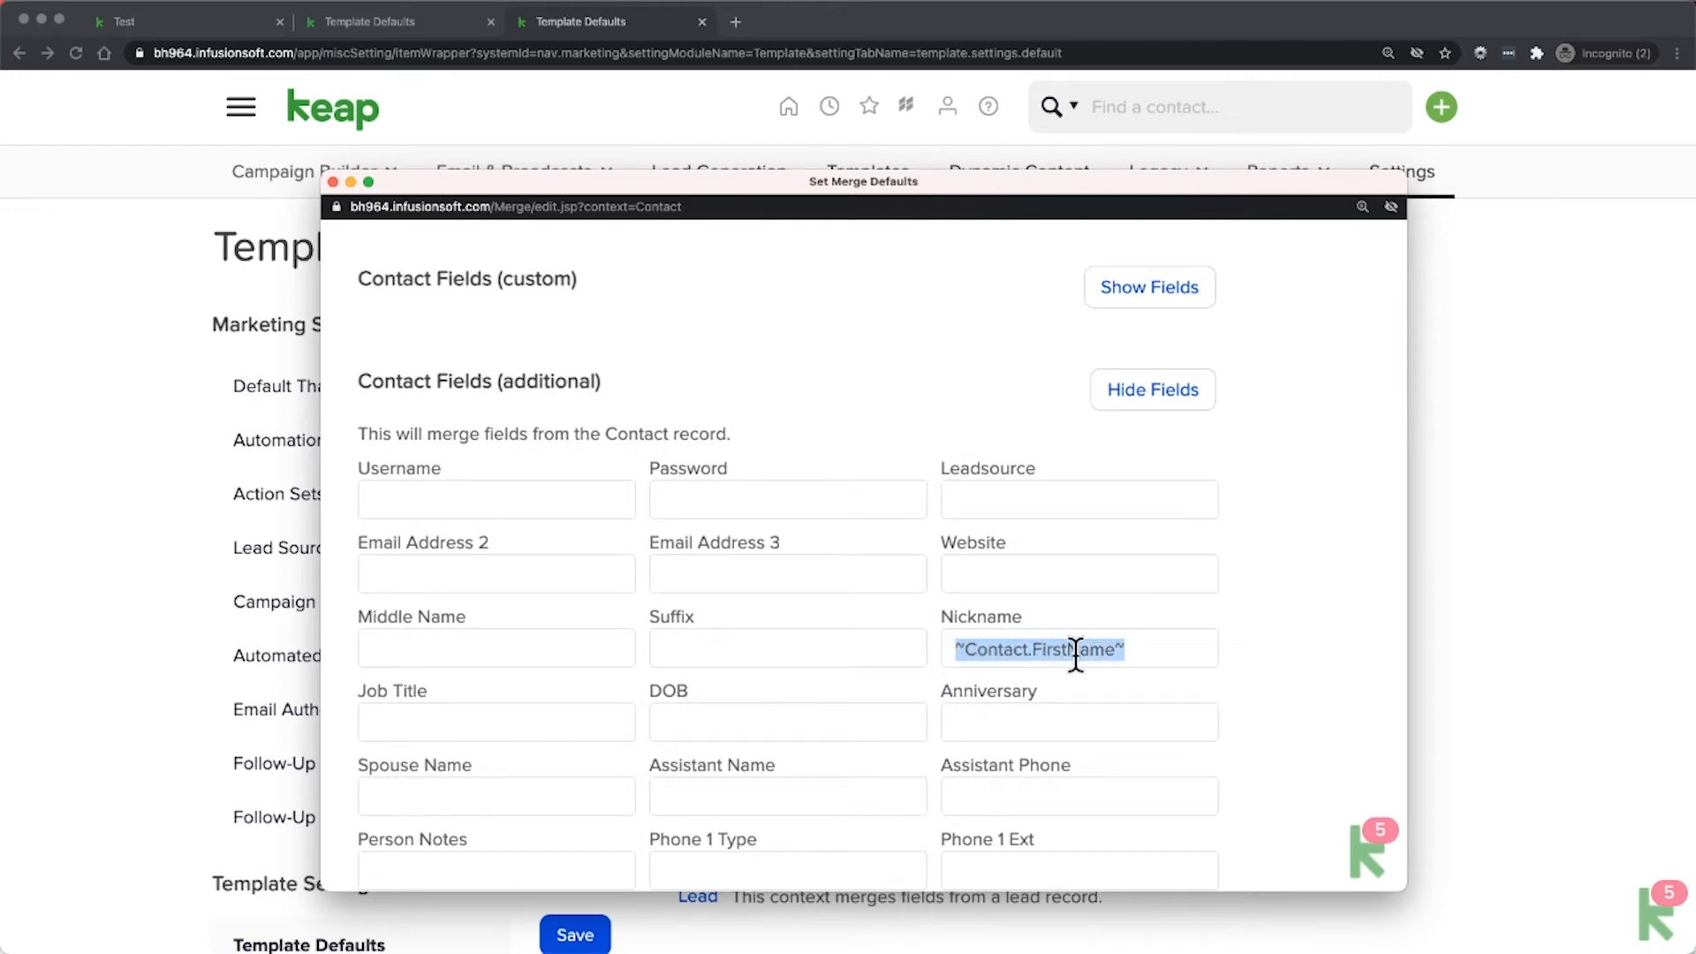
drag(1151, 651, 945, 651)
click(332, 182)
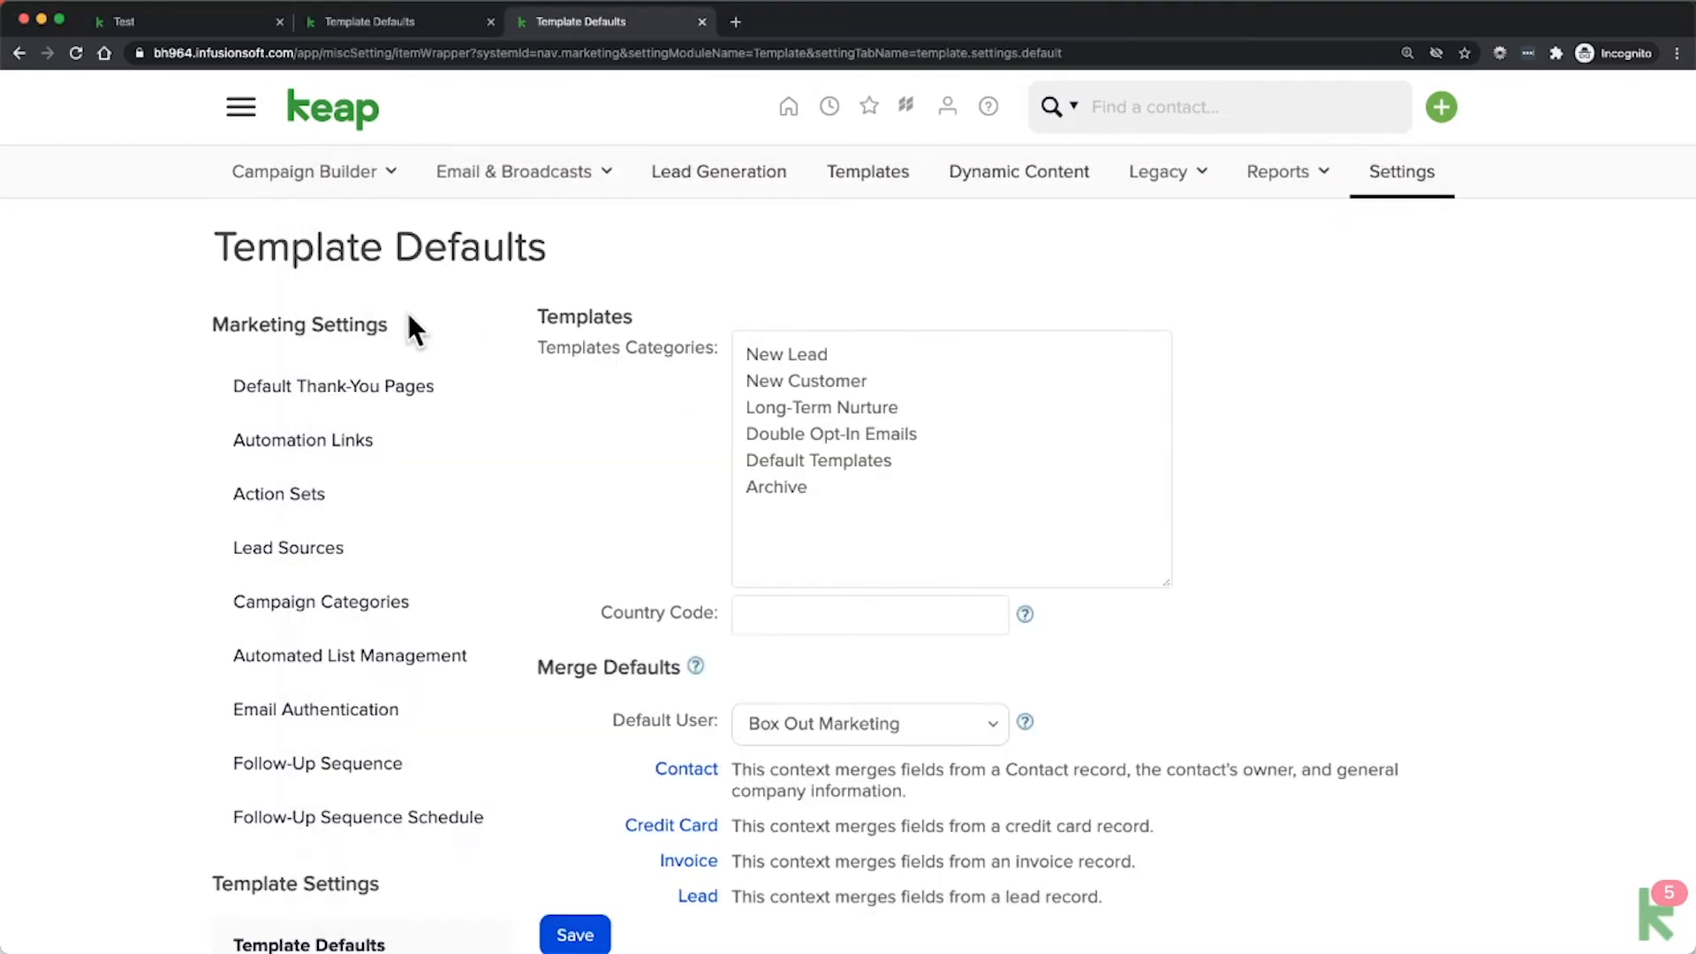
Step: Open the Testing Nickname campaign from Campaign Builder in edit mode
click(231, 108)
click(760, 238)
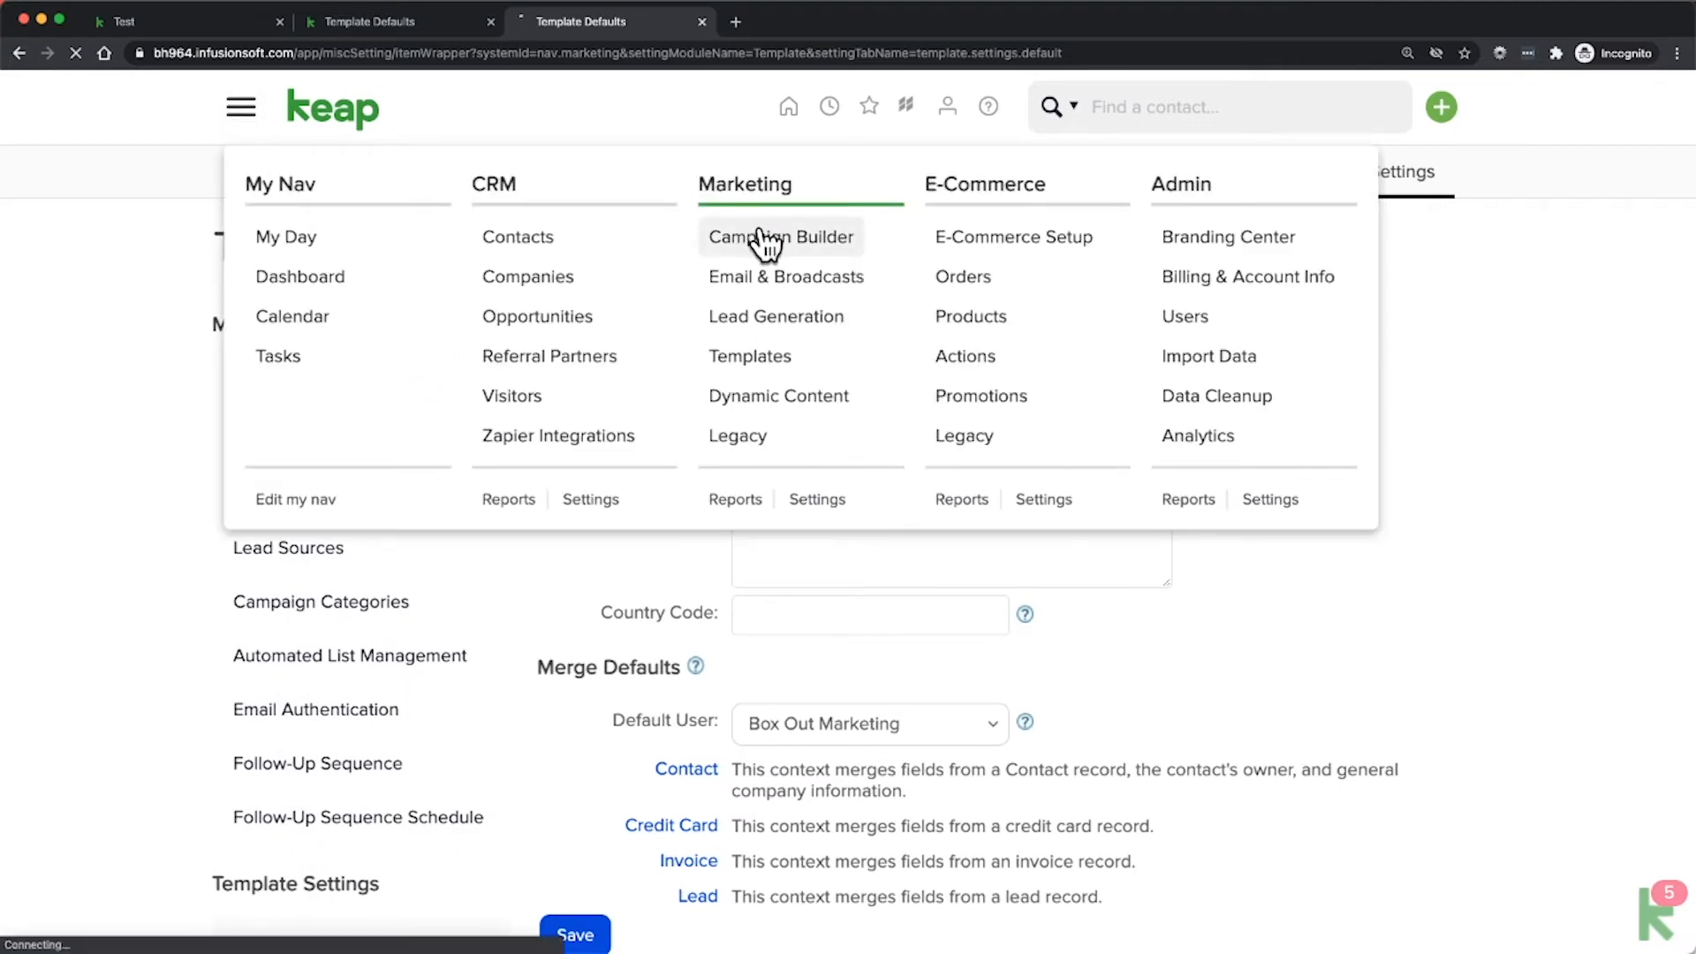
click(528, 574)
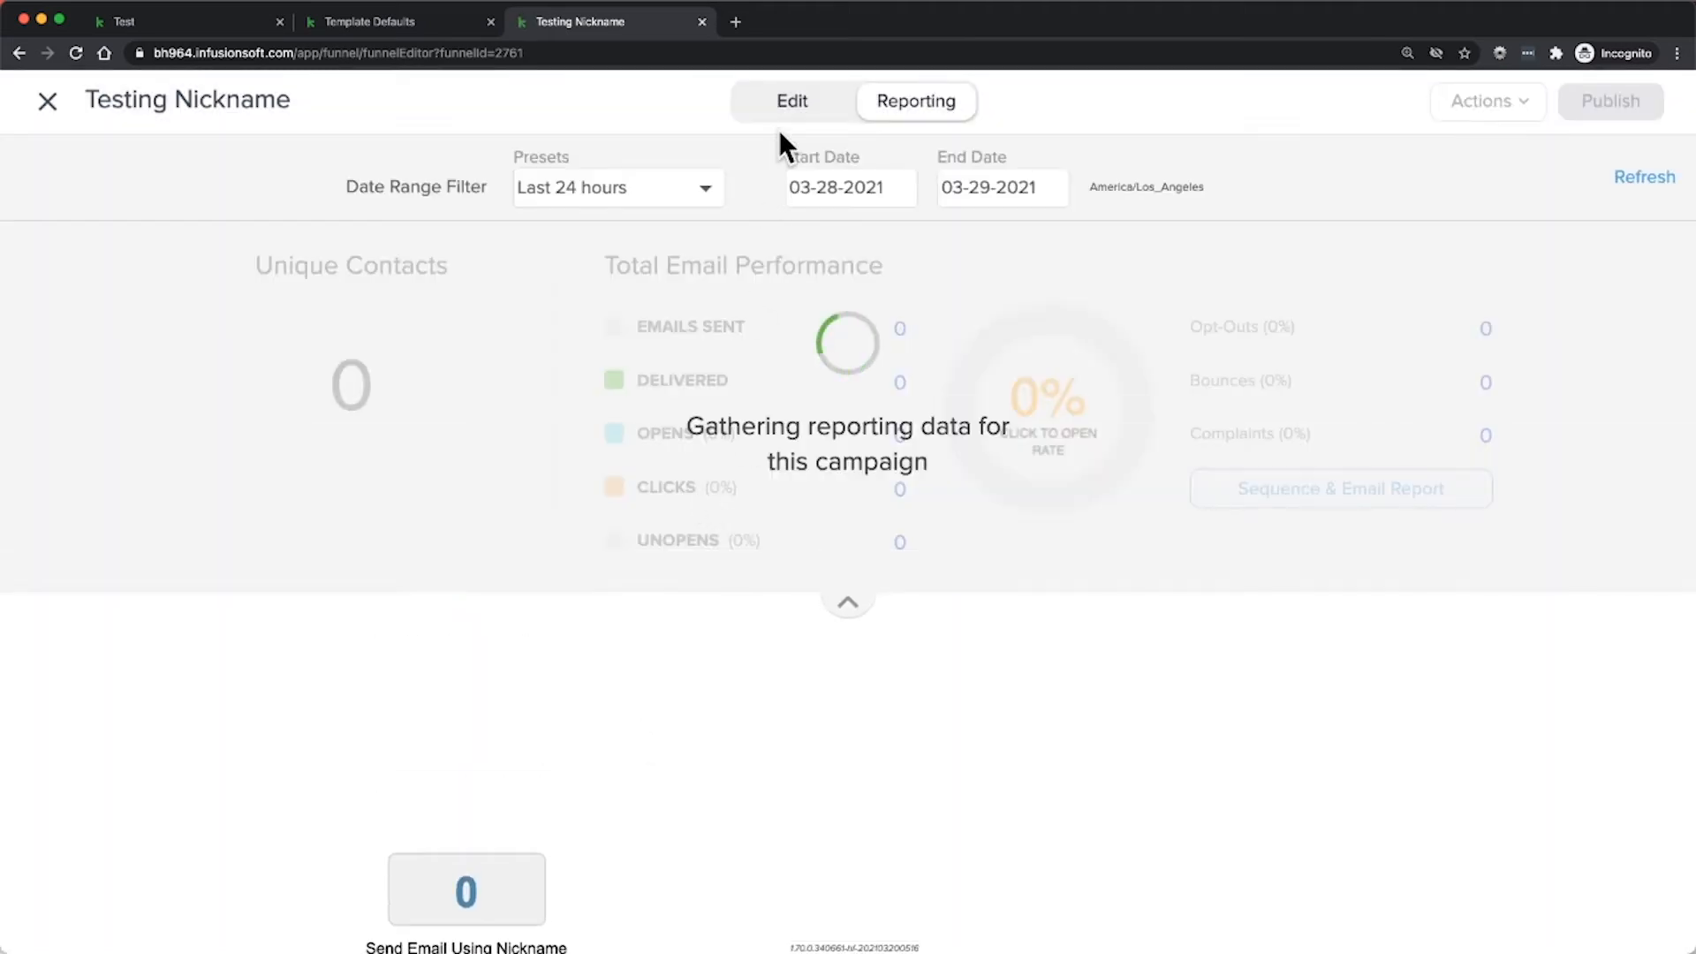
click(785, 109)
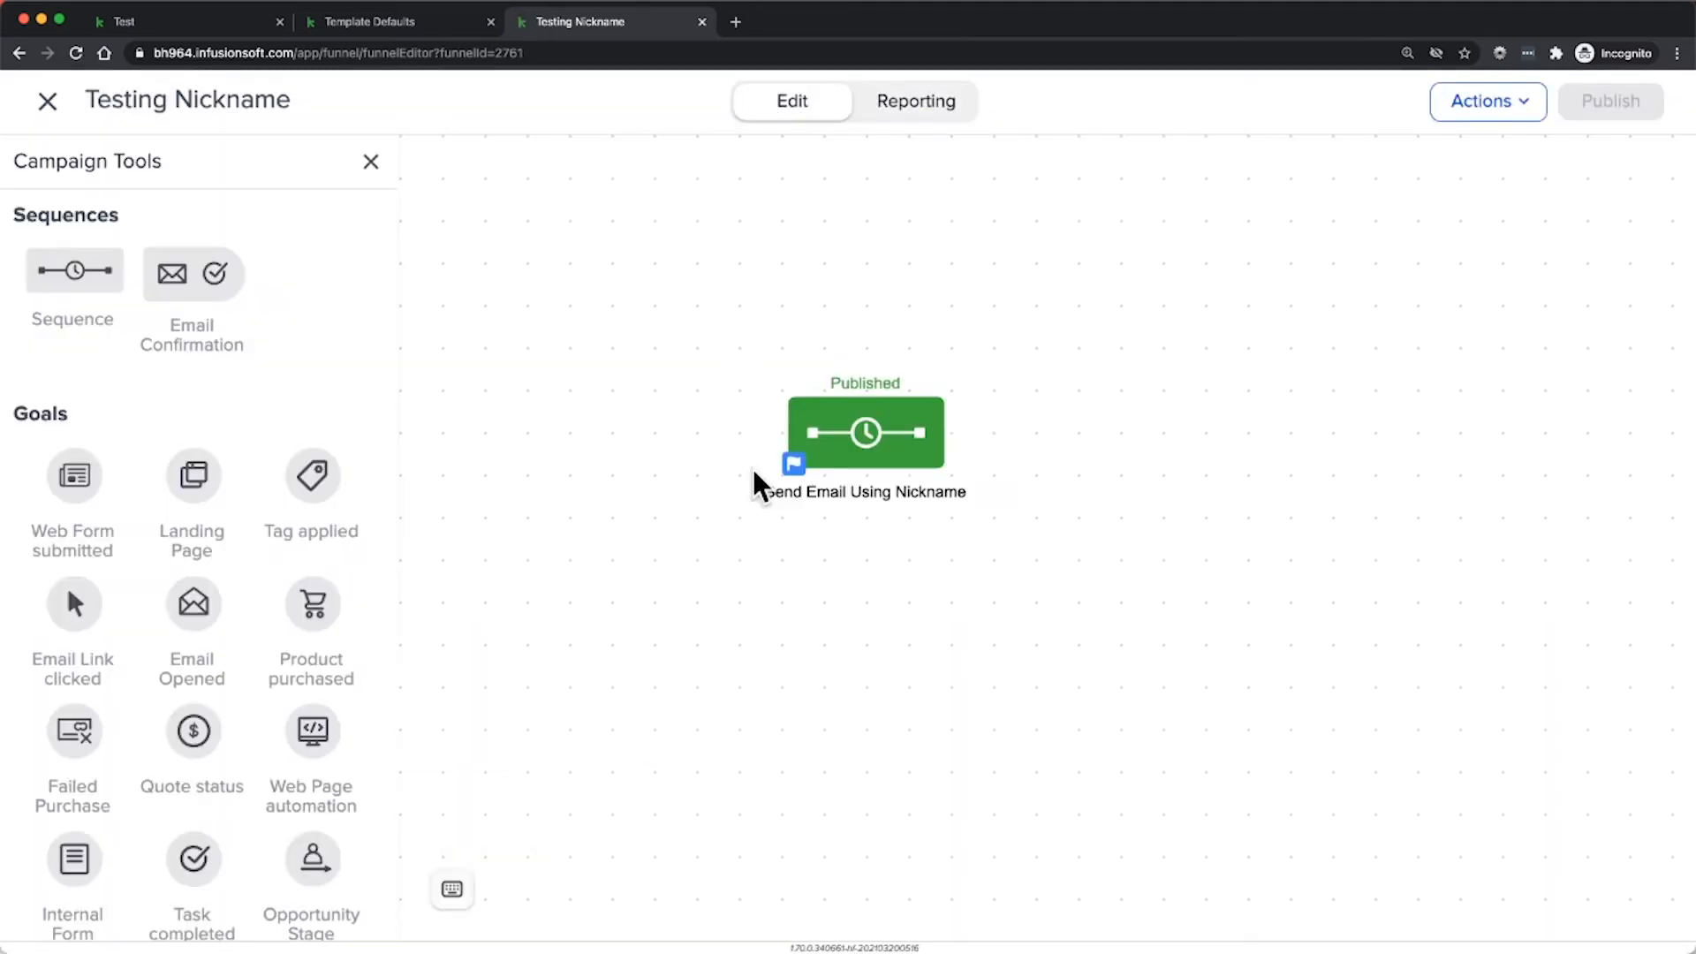
Step: Open the Nickname email in the Send Email Using Nickname sequence and expand its sender and subject details
double_click(843, 439)
double_click(727, 272)
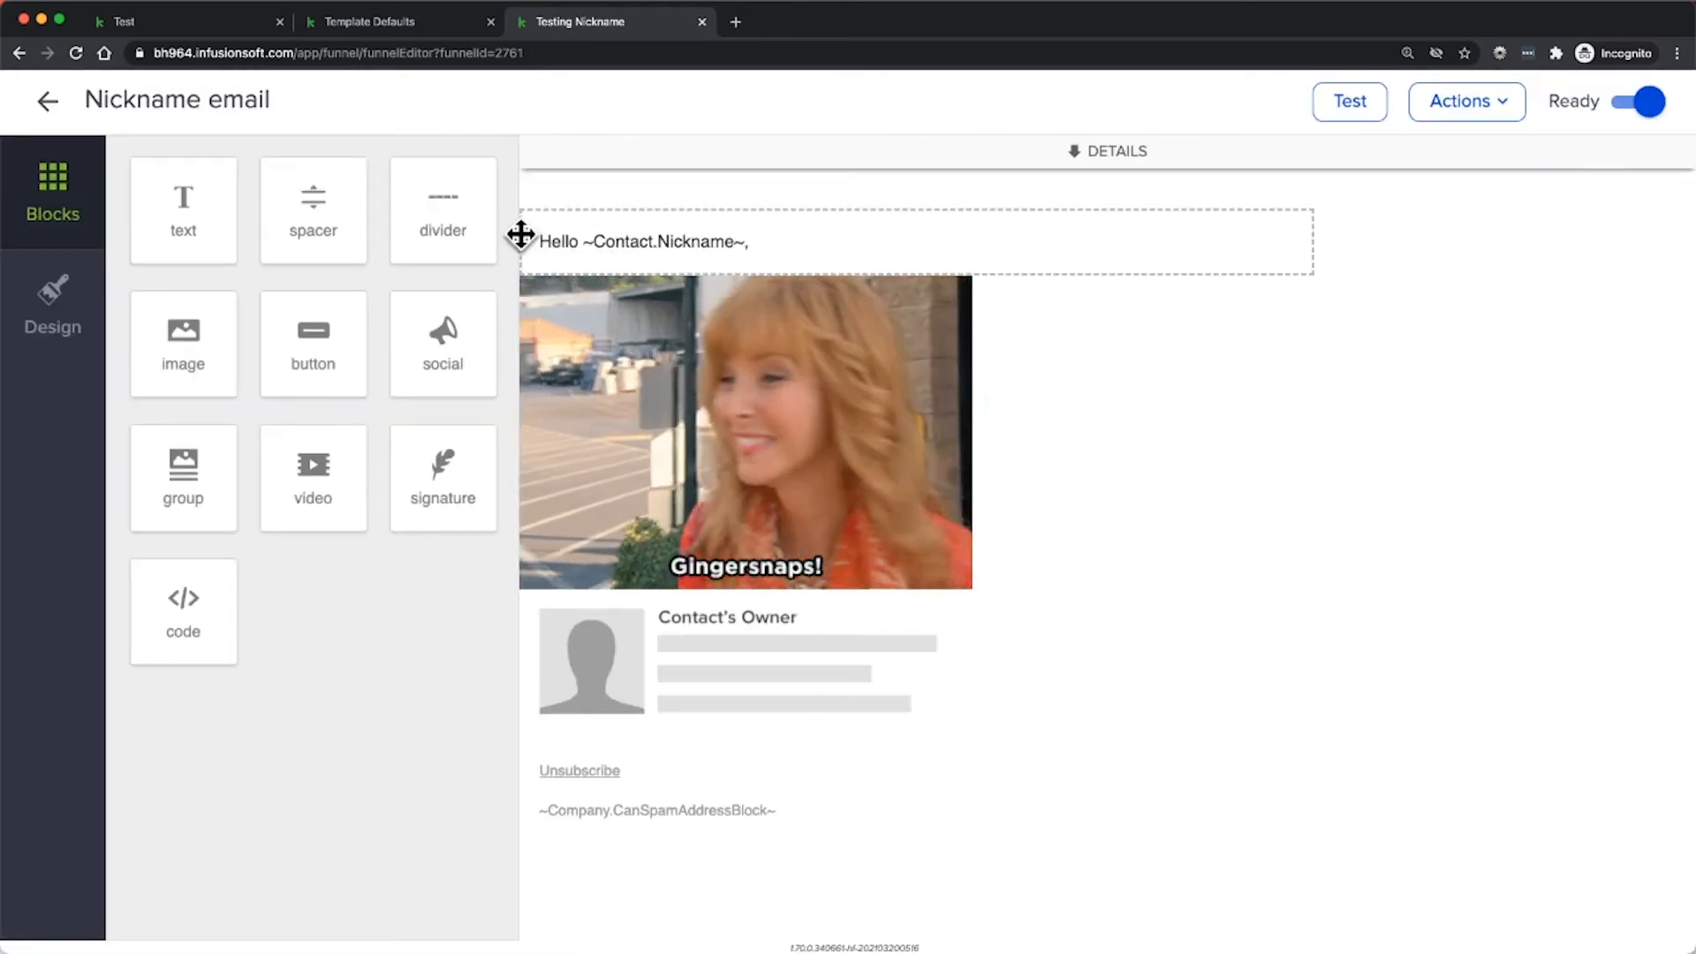
click(977, 164)
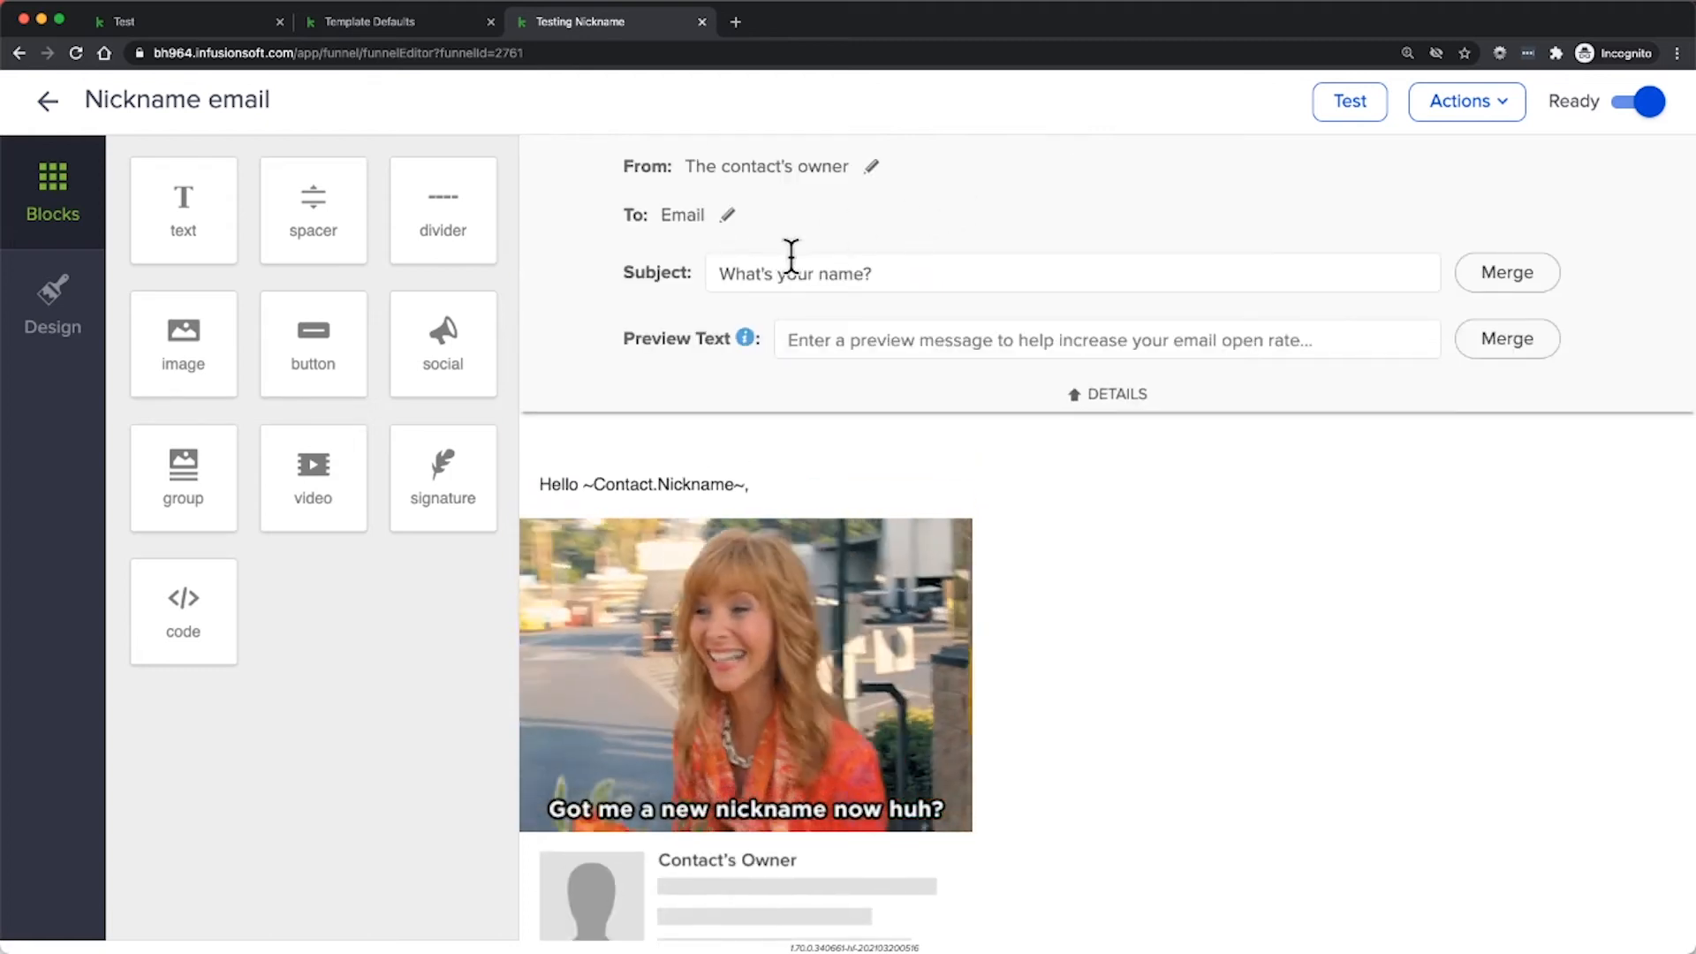
Step: Replace the merge field after "Hello" in the email greeting with the Contact Fields (additional) Nickname merge field
double_click(565, 485)
drag(585, 576, 741, 579)
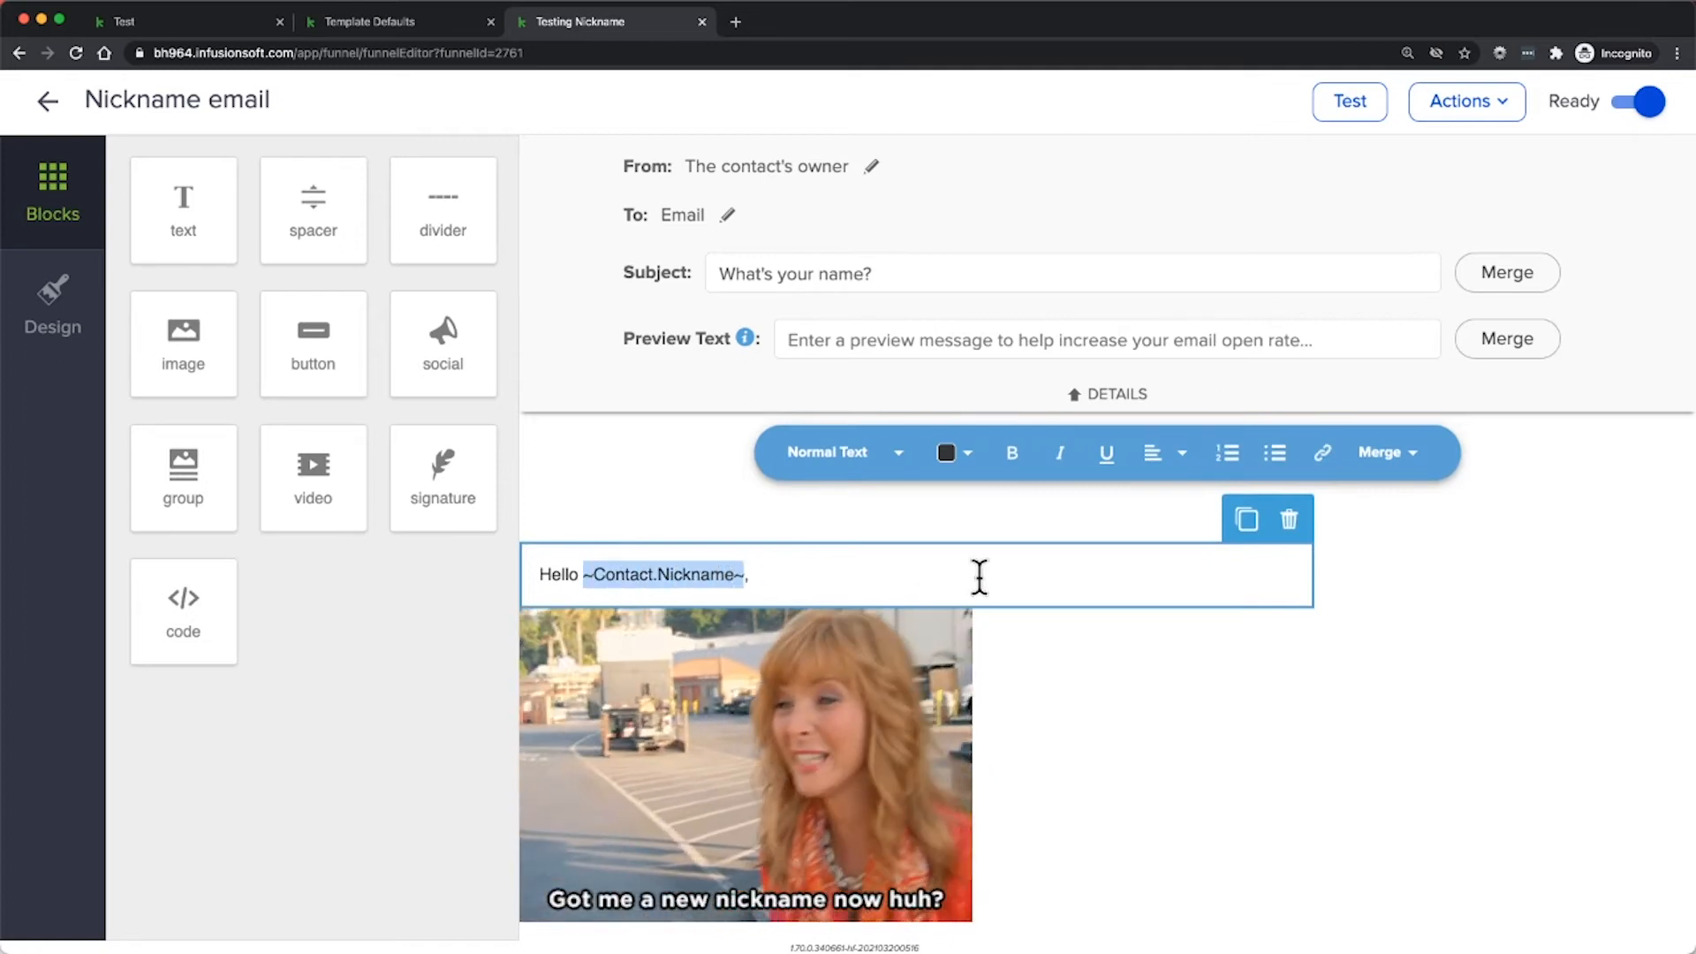
key(BackSpace)
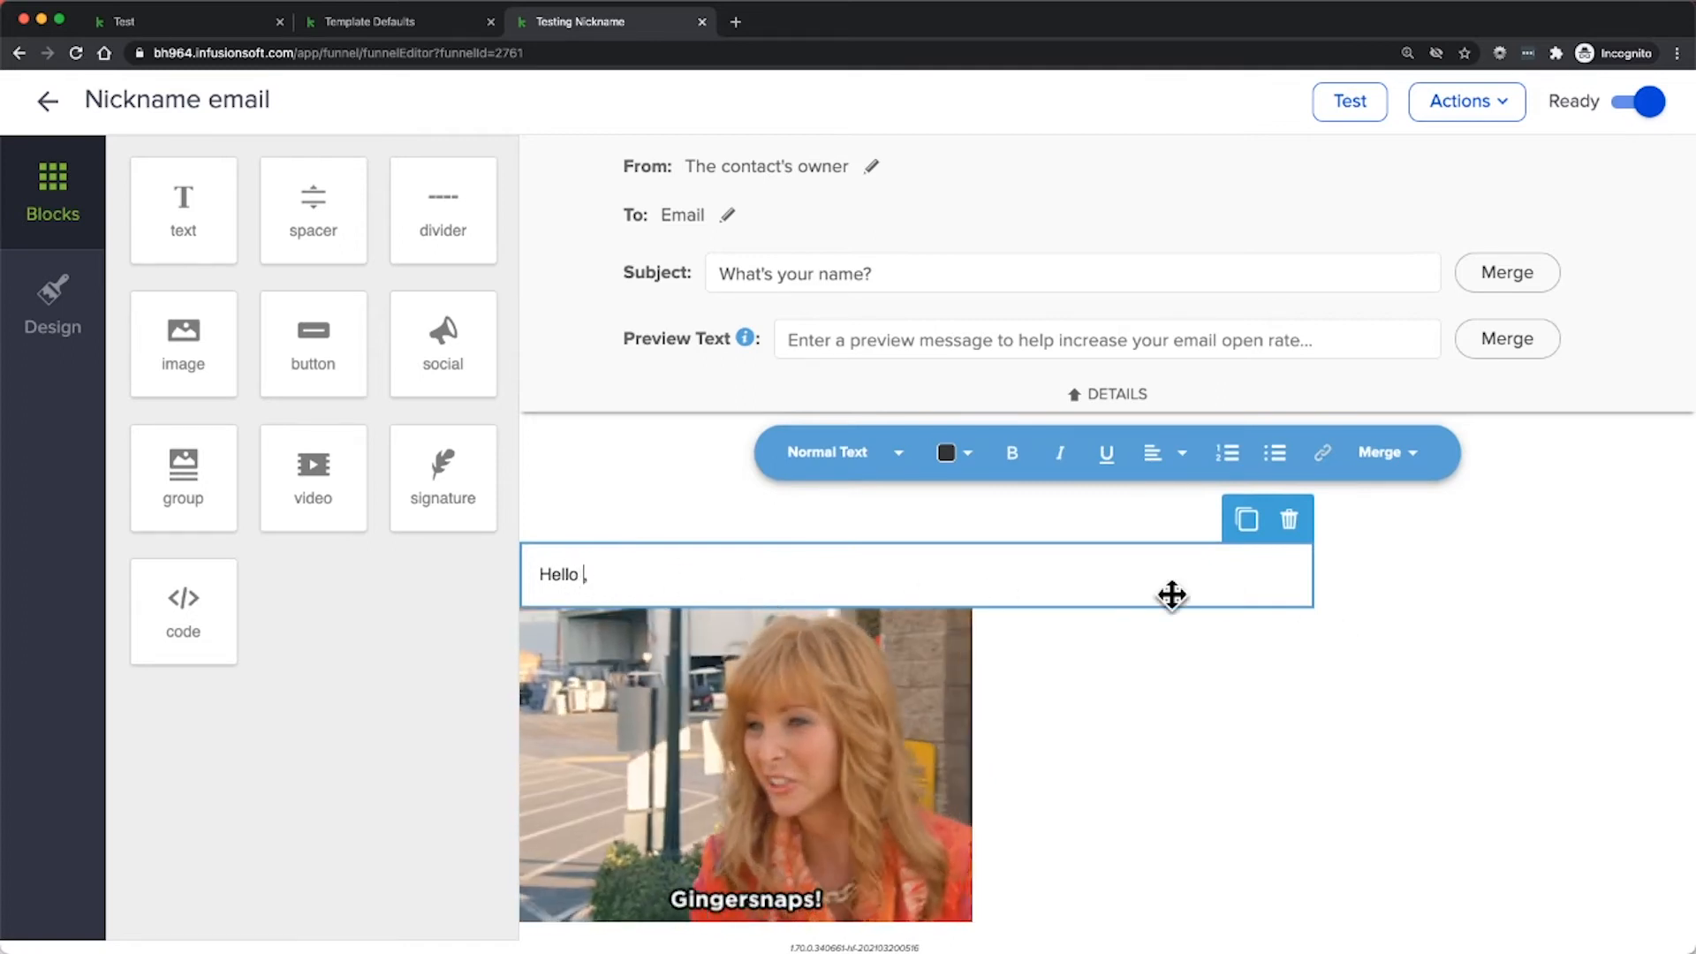
click(1410, 471)
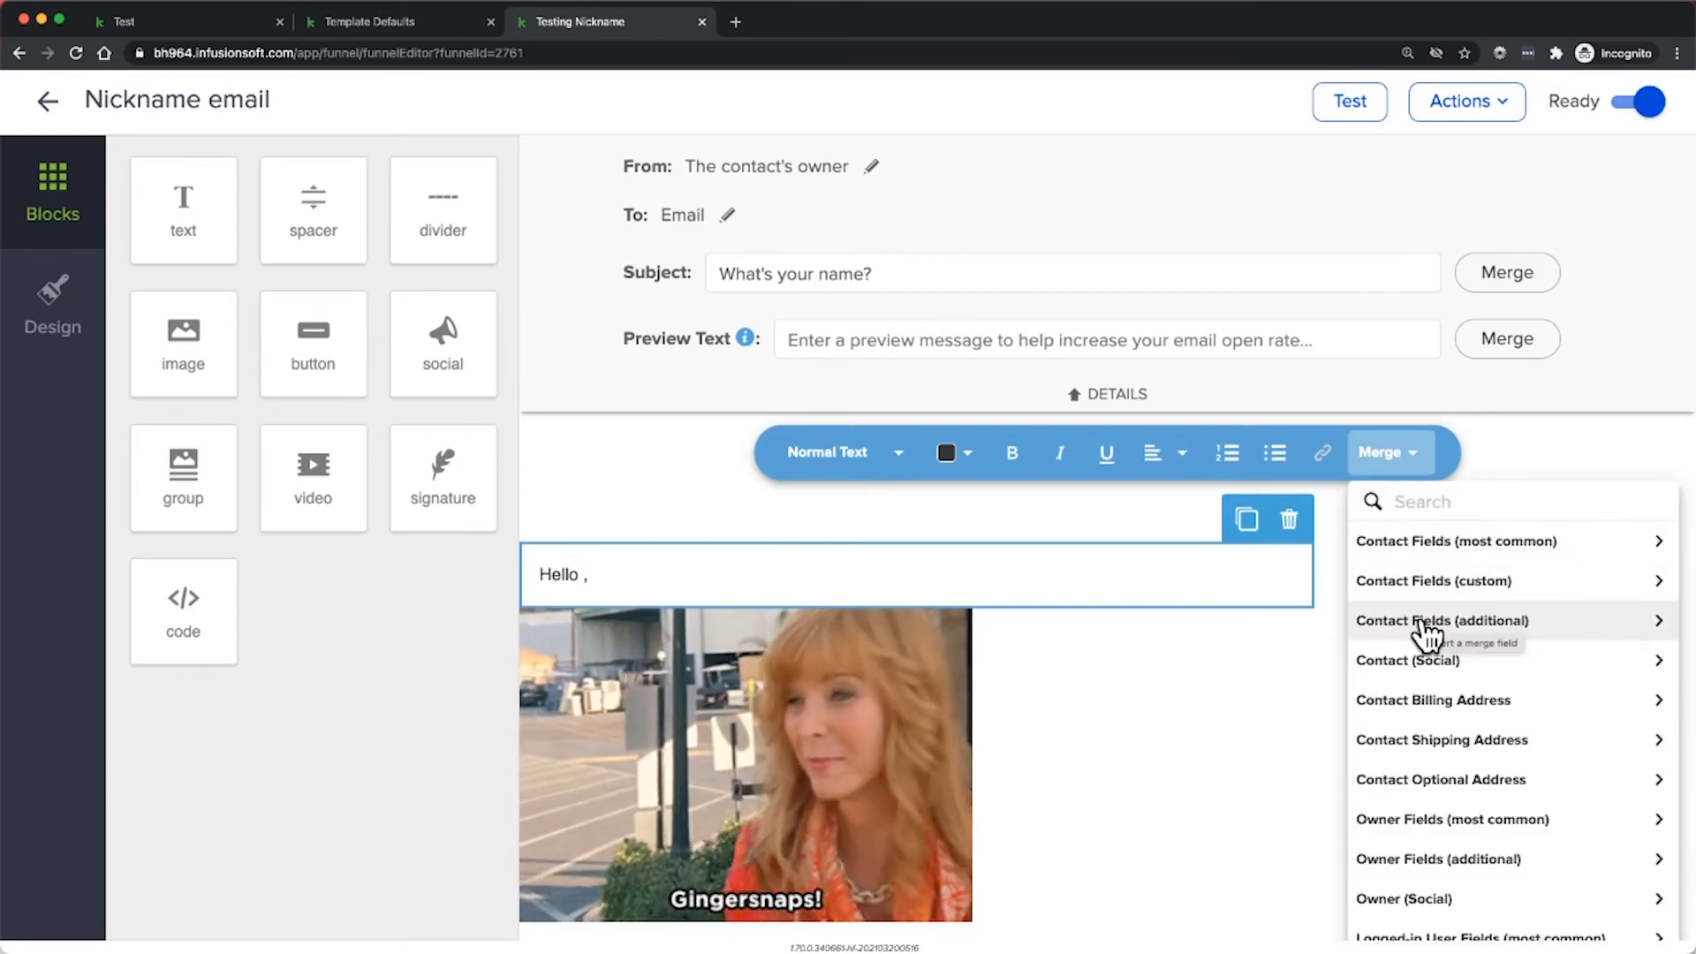
click(1424, 500)
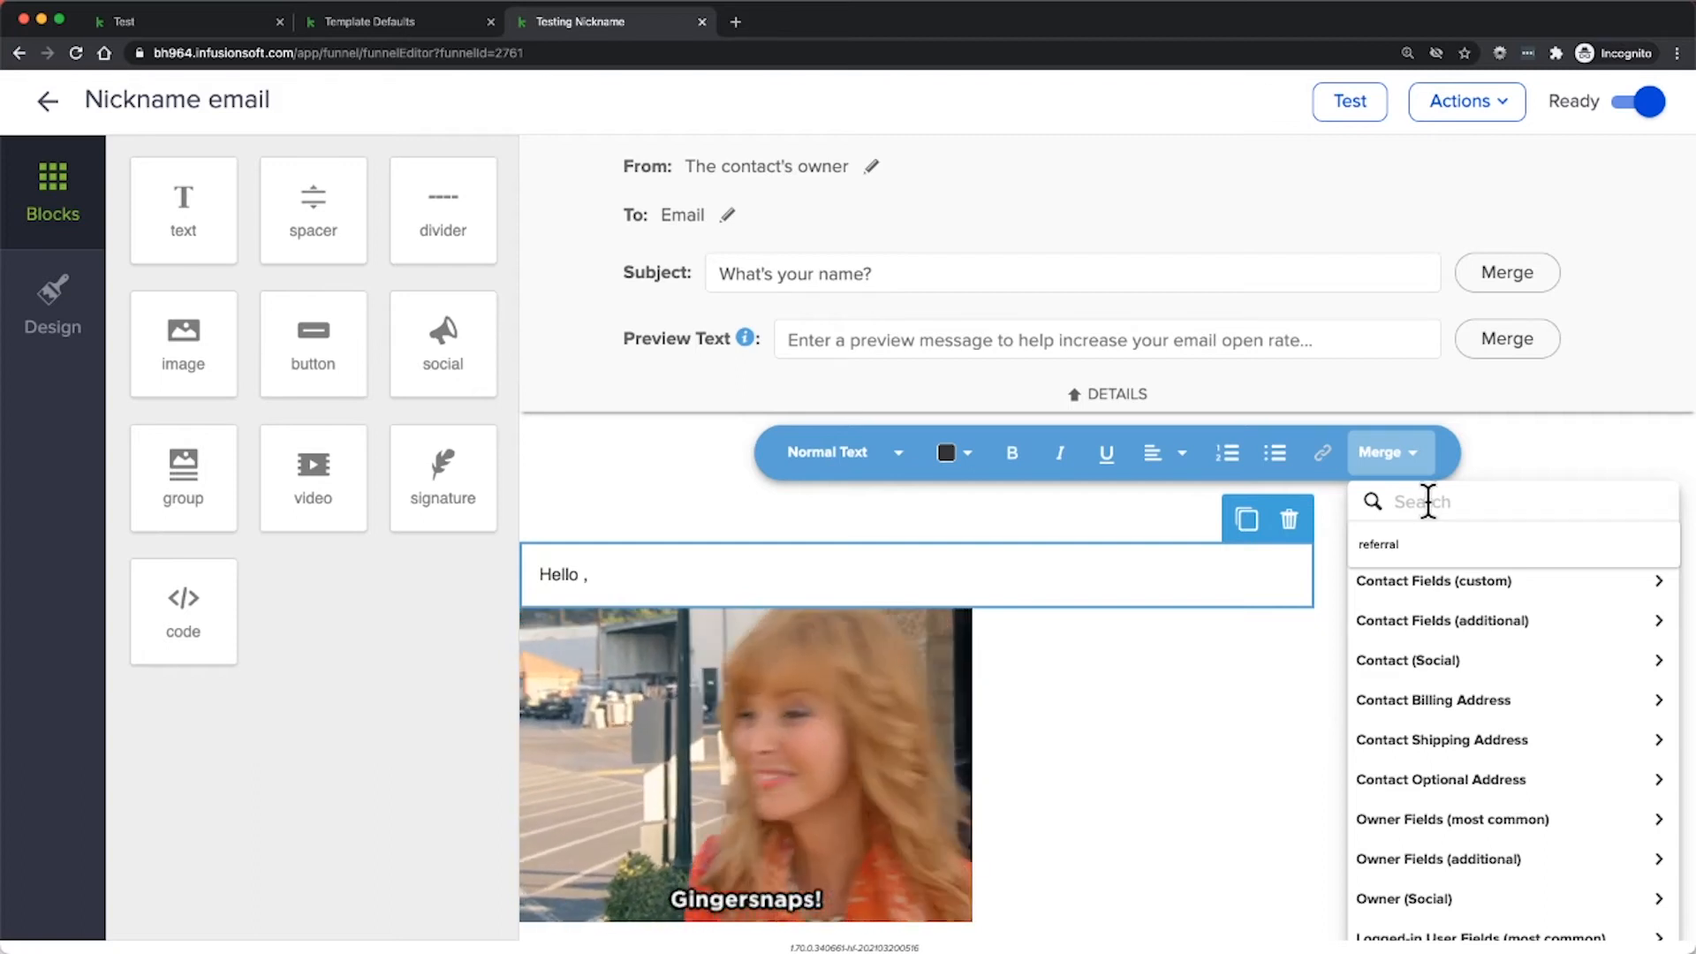
text(nick)
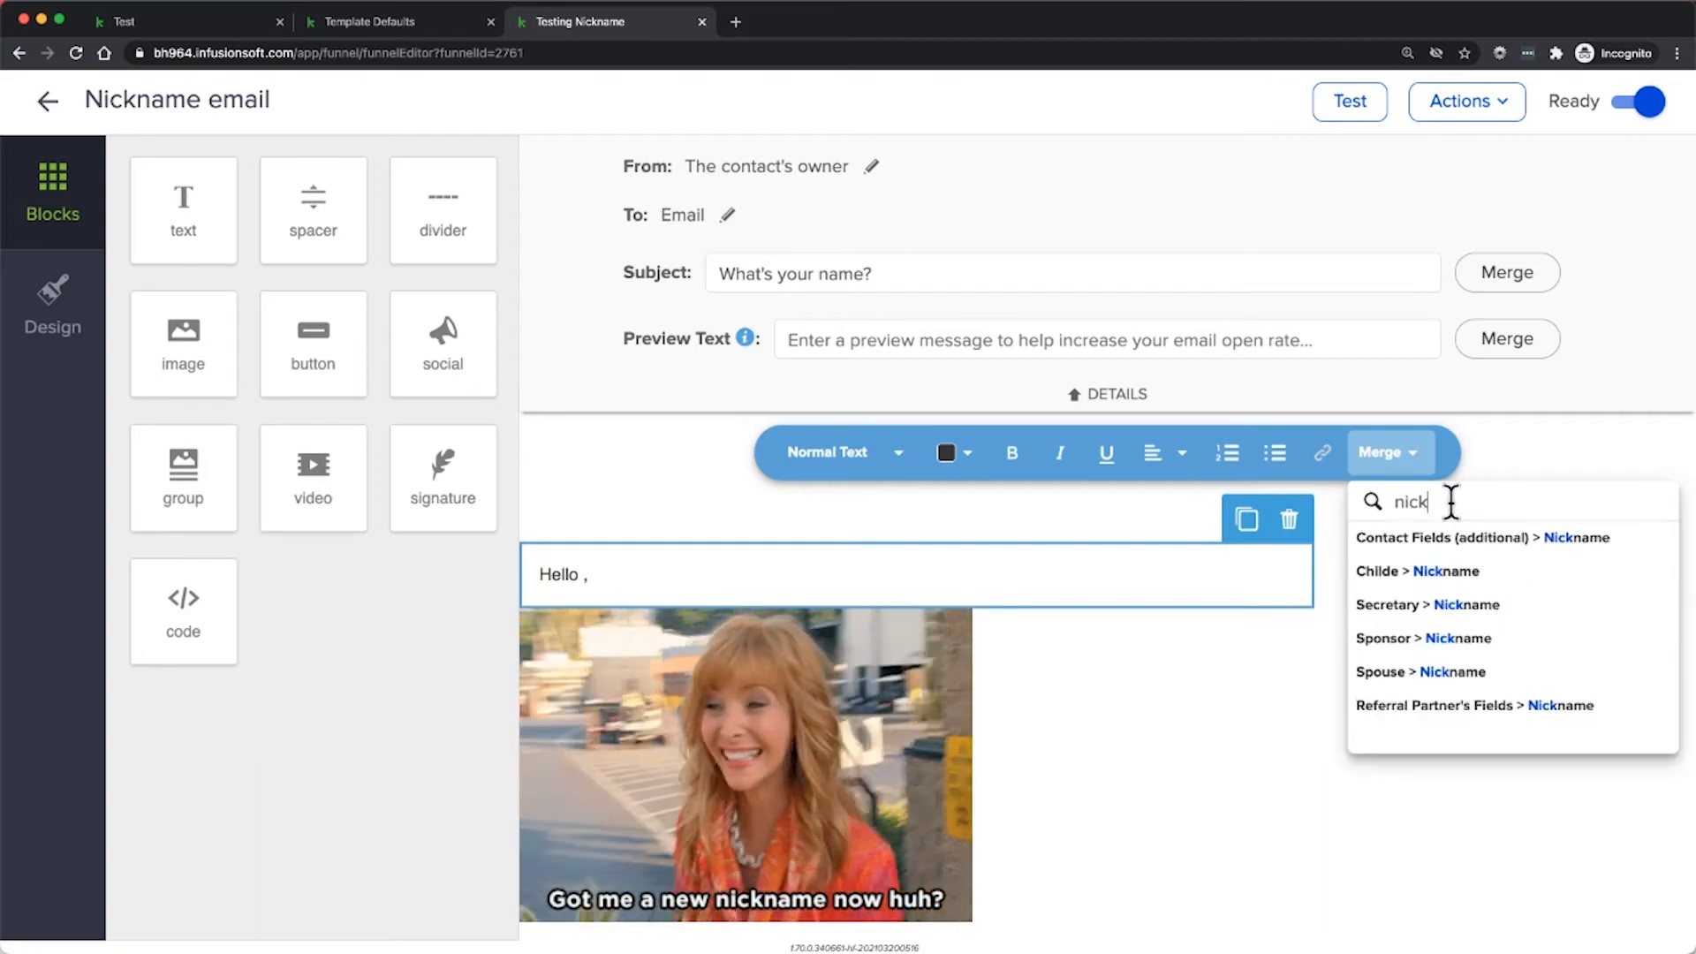
click(1556, 553)
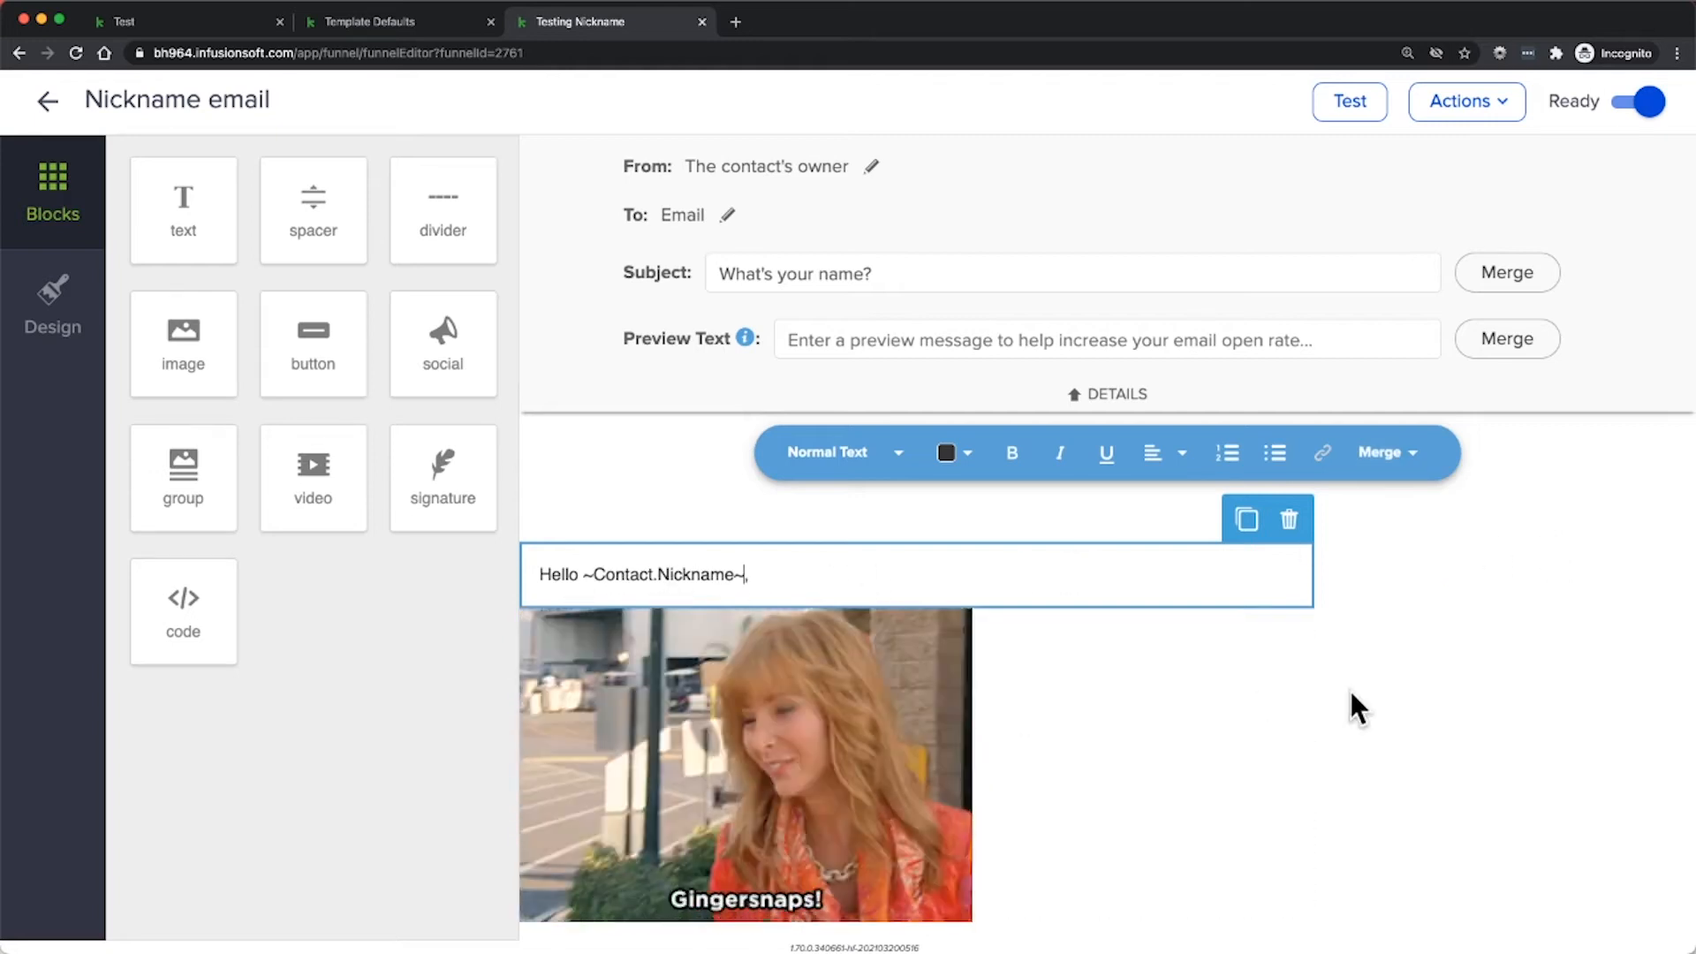
scroll(1355, 704, down, 3)
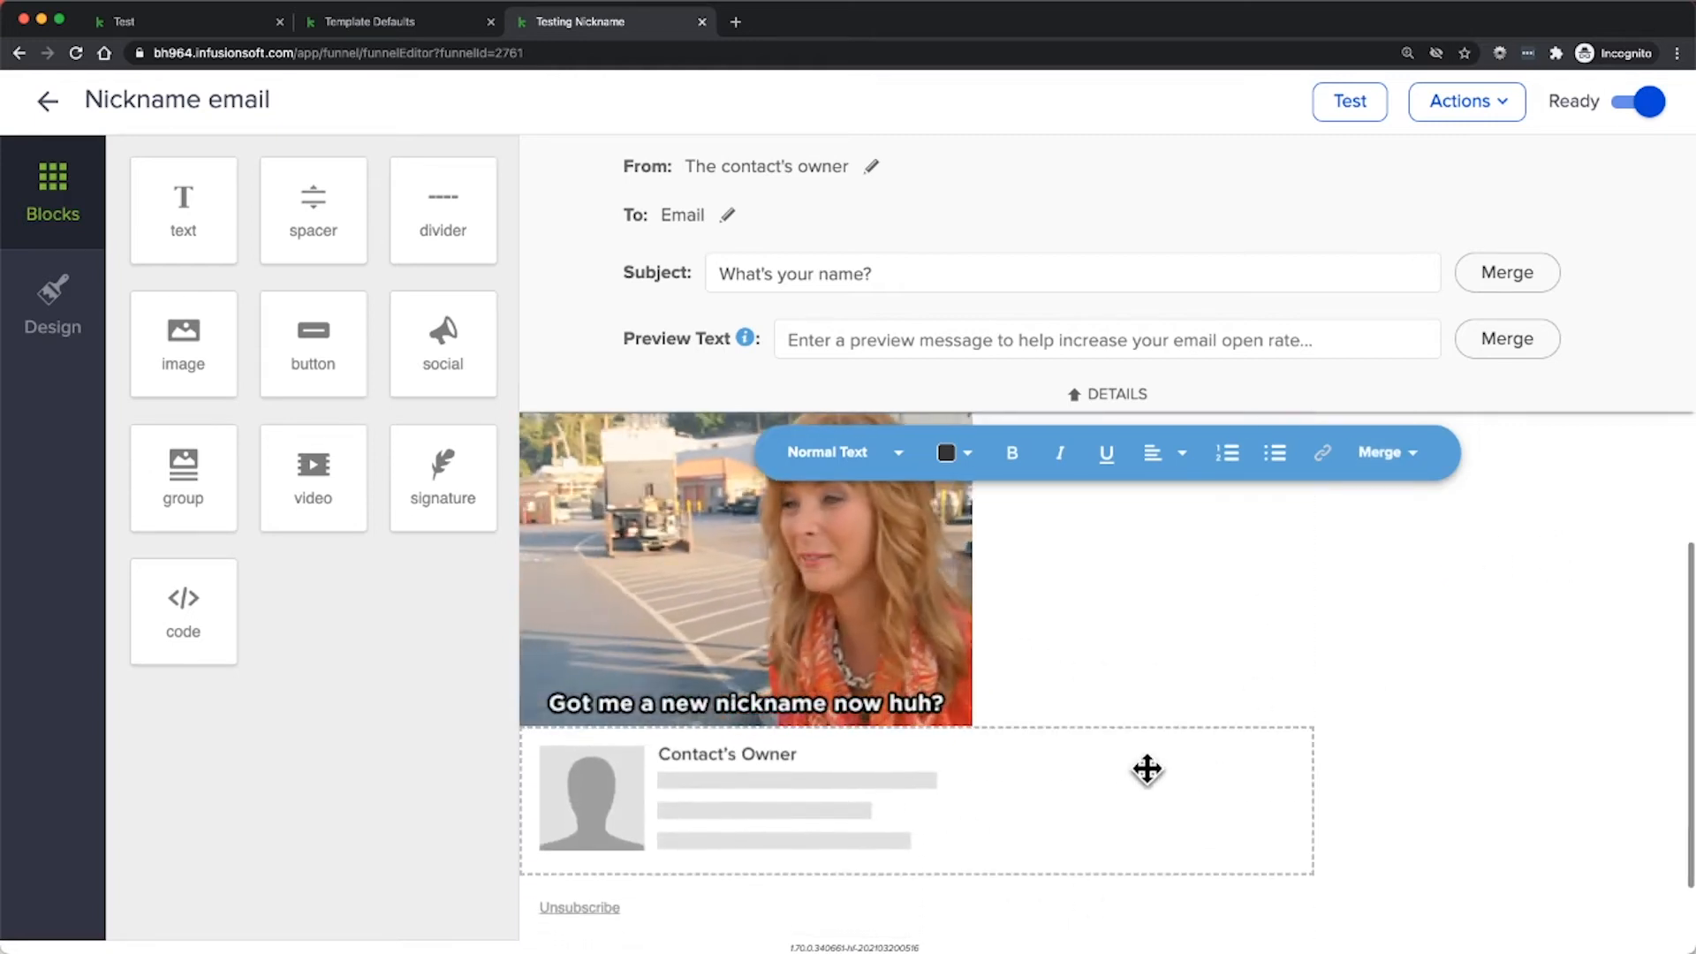
Step: Leave the Nickname email and its sequence, and close the Testing Nickname campaign
click(43, 102)
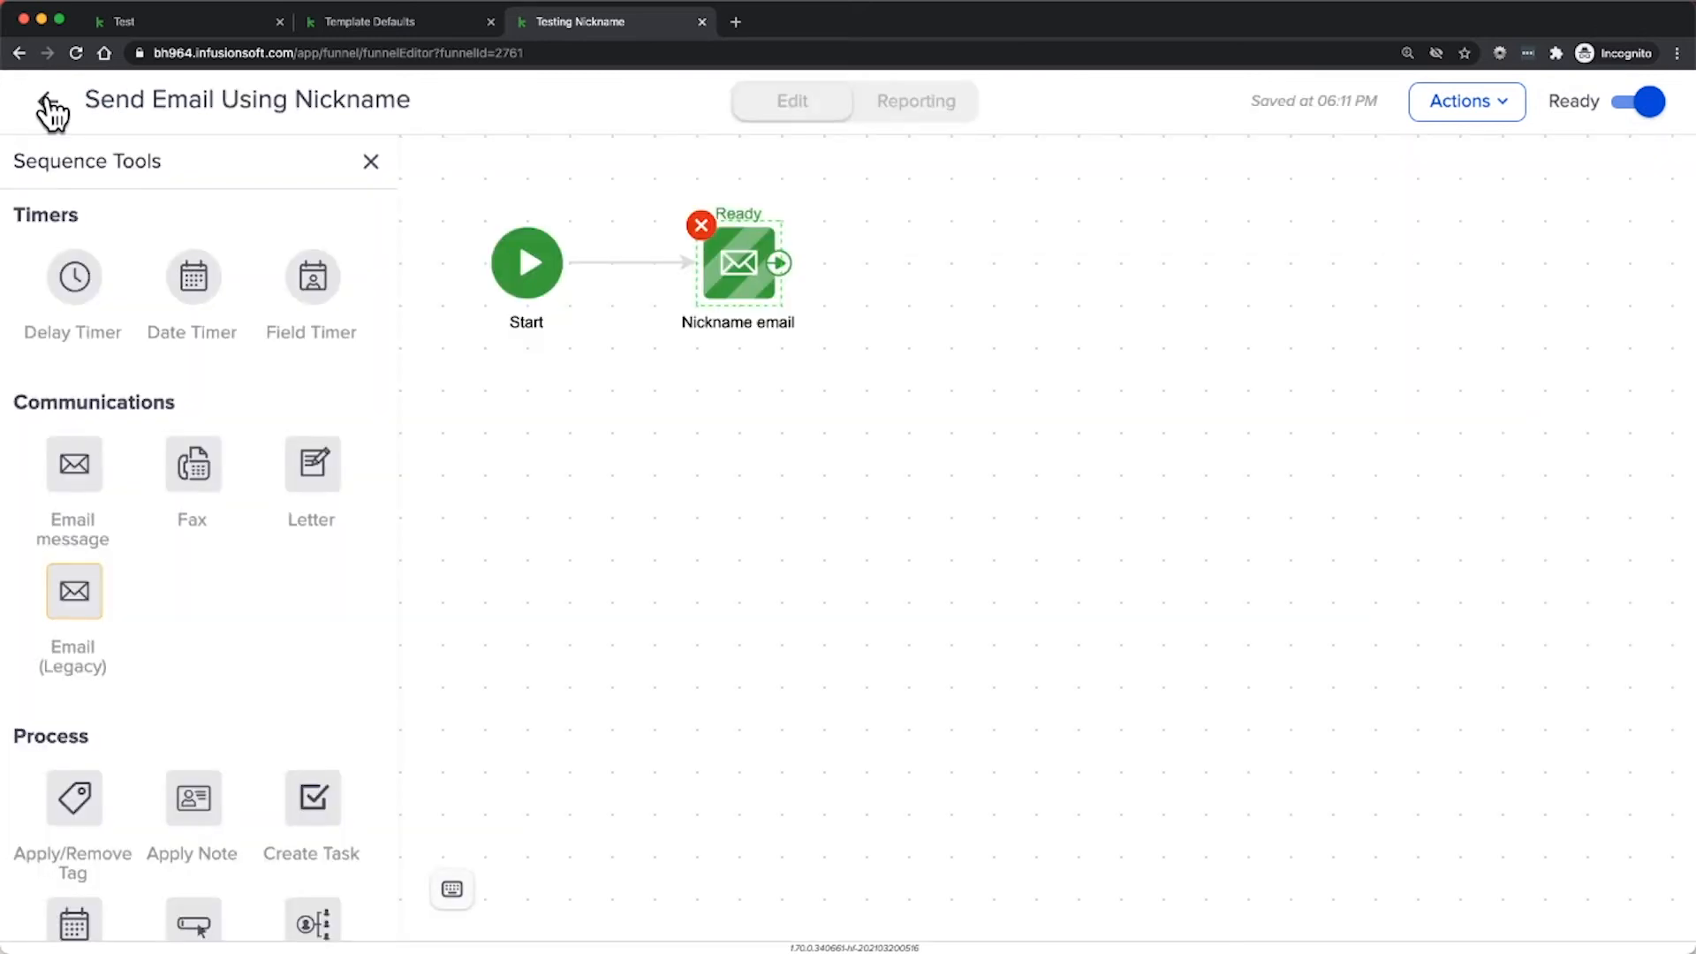
click(48, 104)
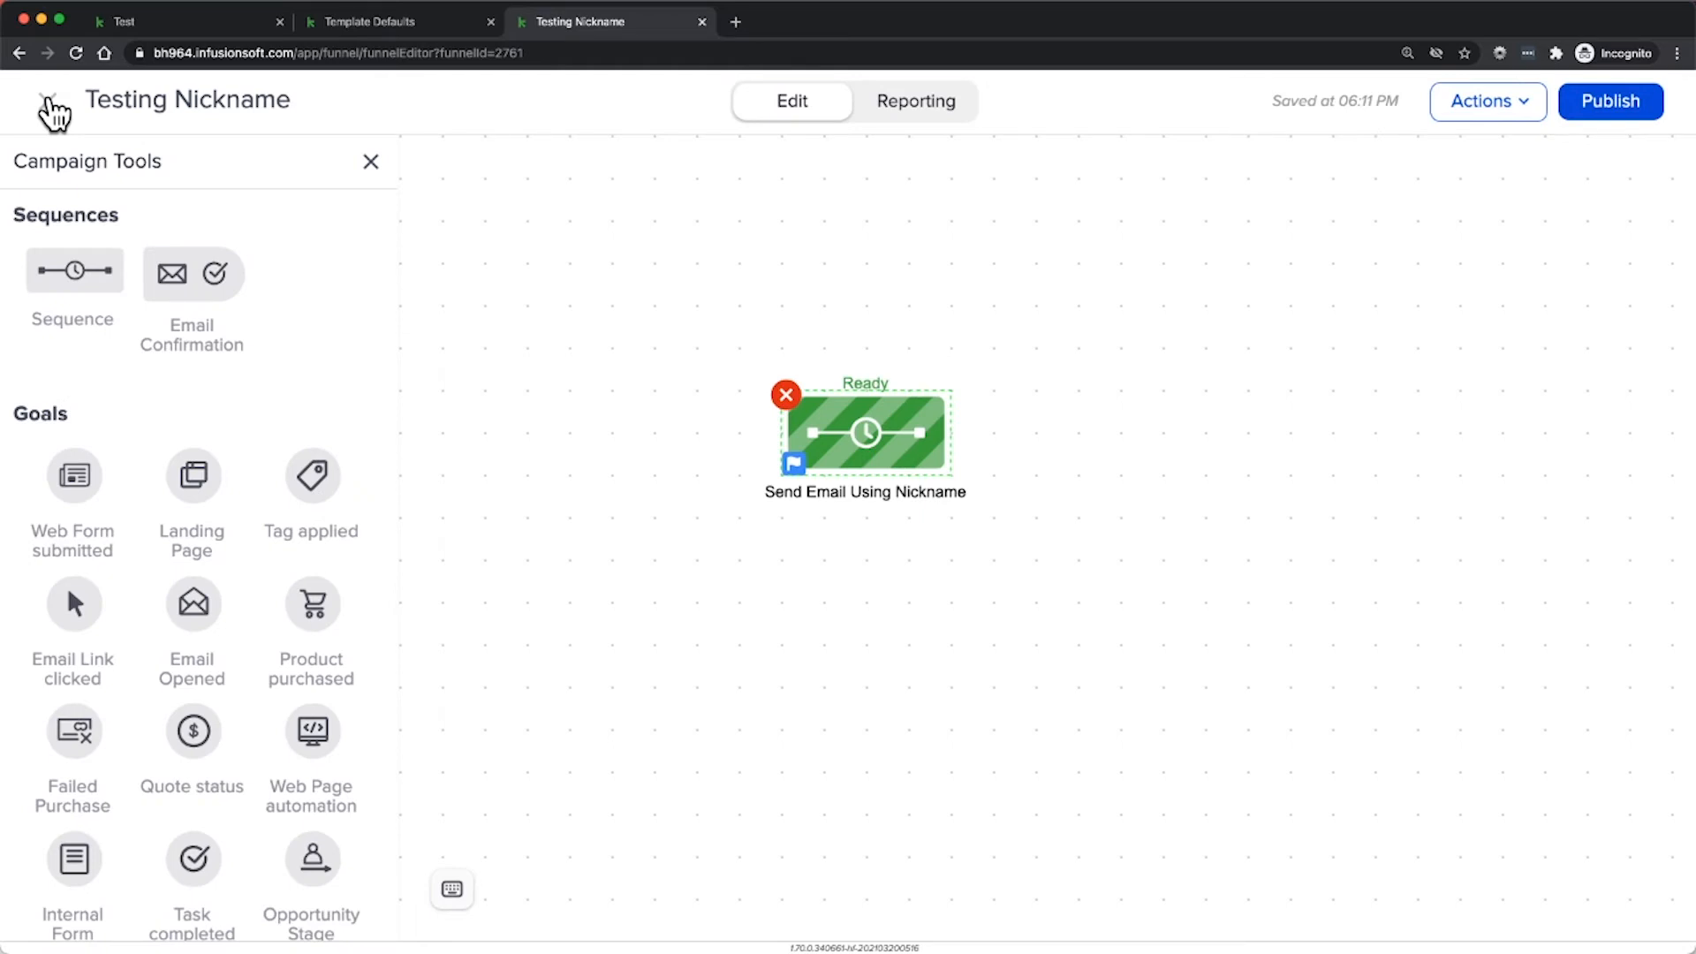
click(49, 101)
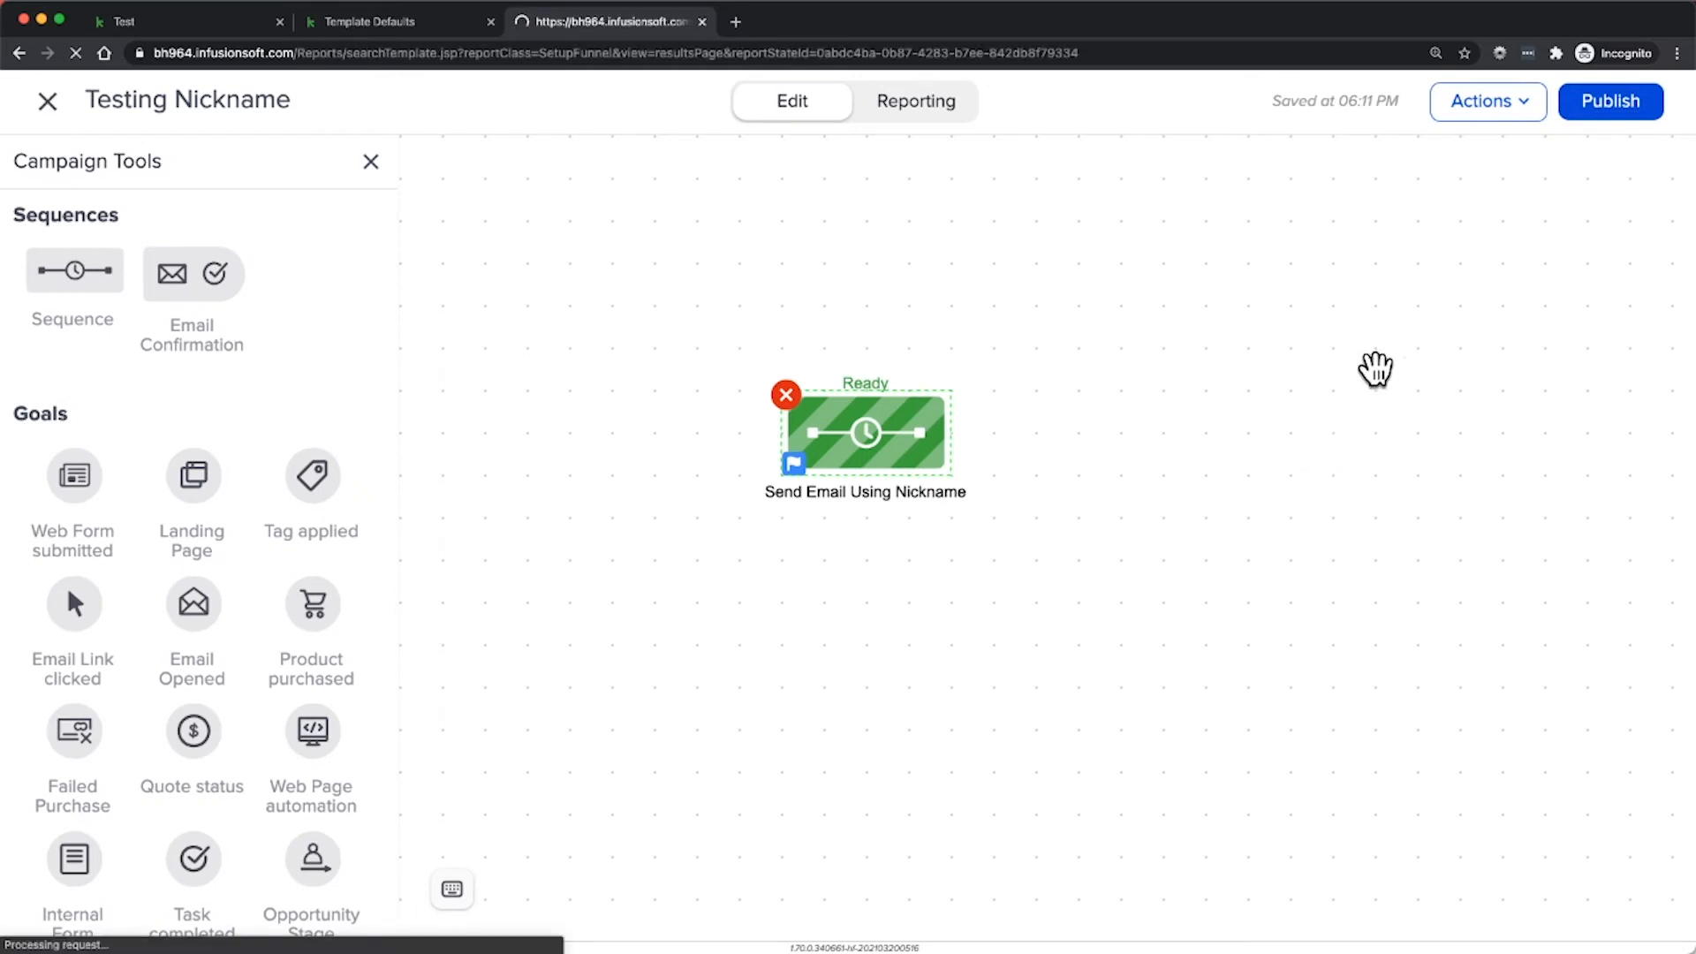
Step: Find the test contact by full name and add them to the Send Email Using Nickname sequence of the Testing Nickname campaign
text(tyler garns)
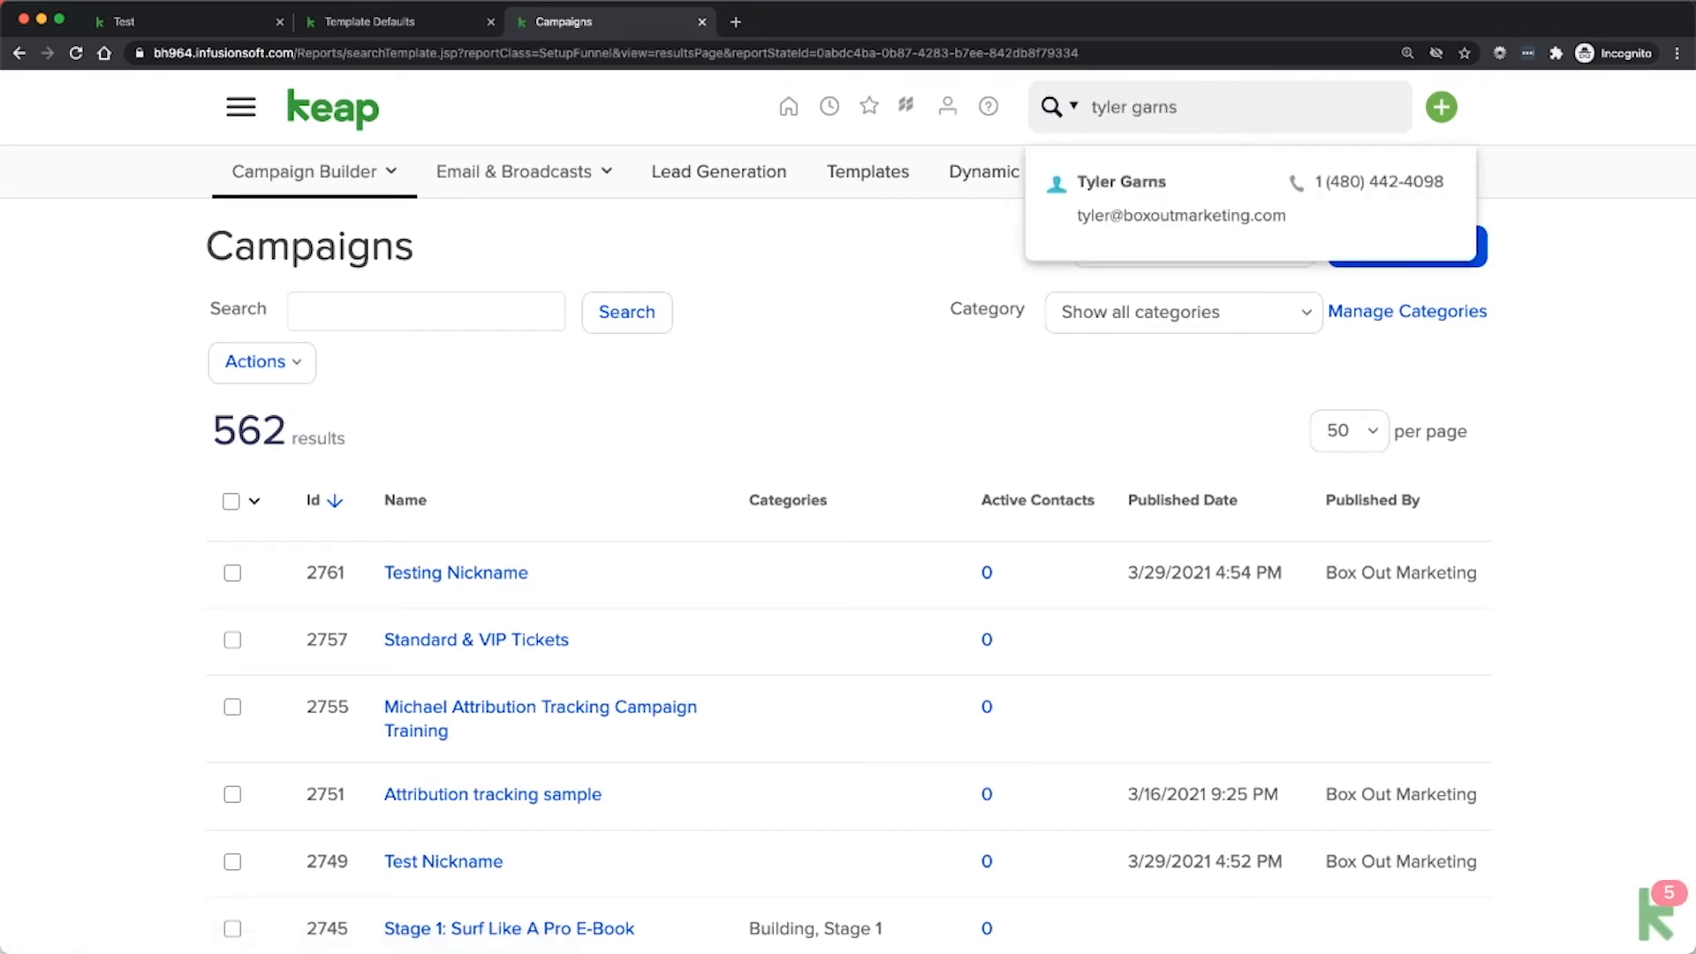
key(Return)
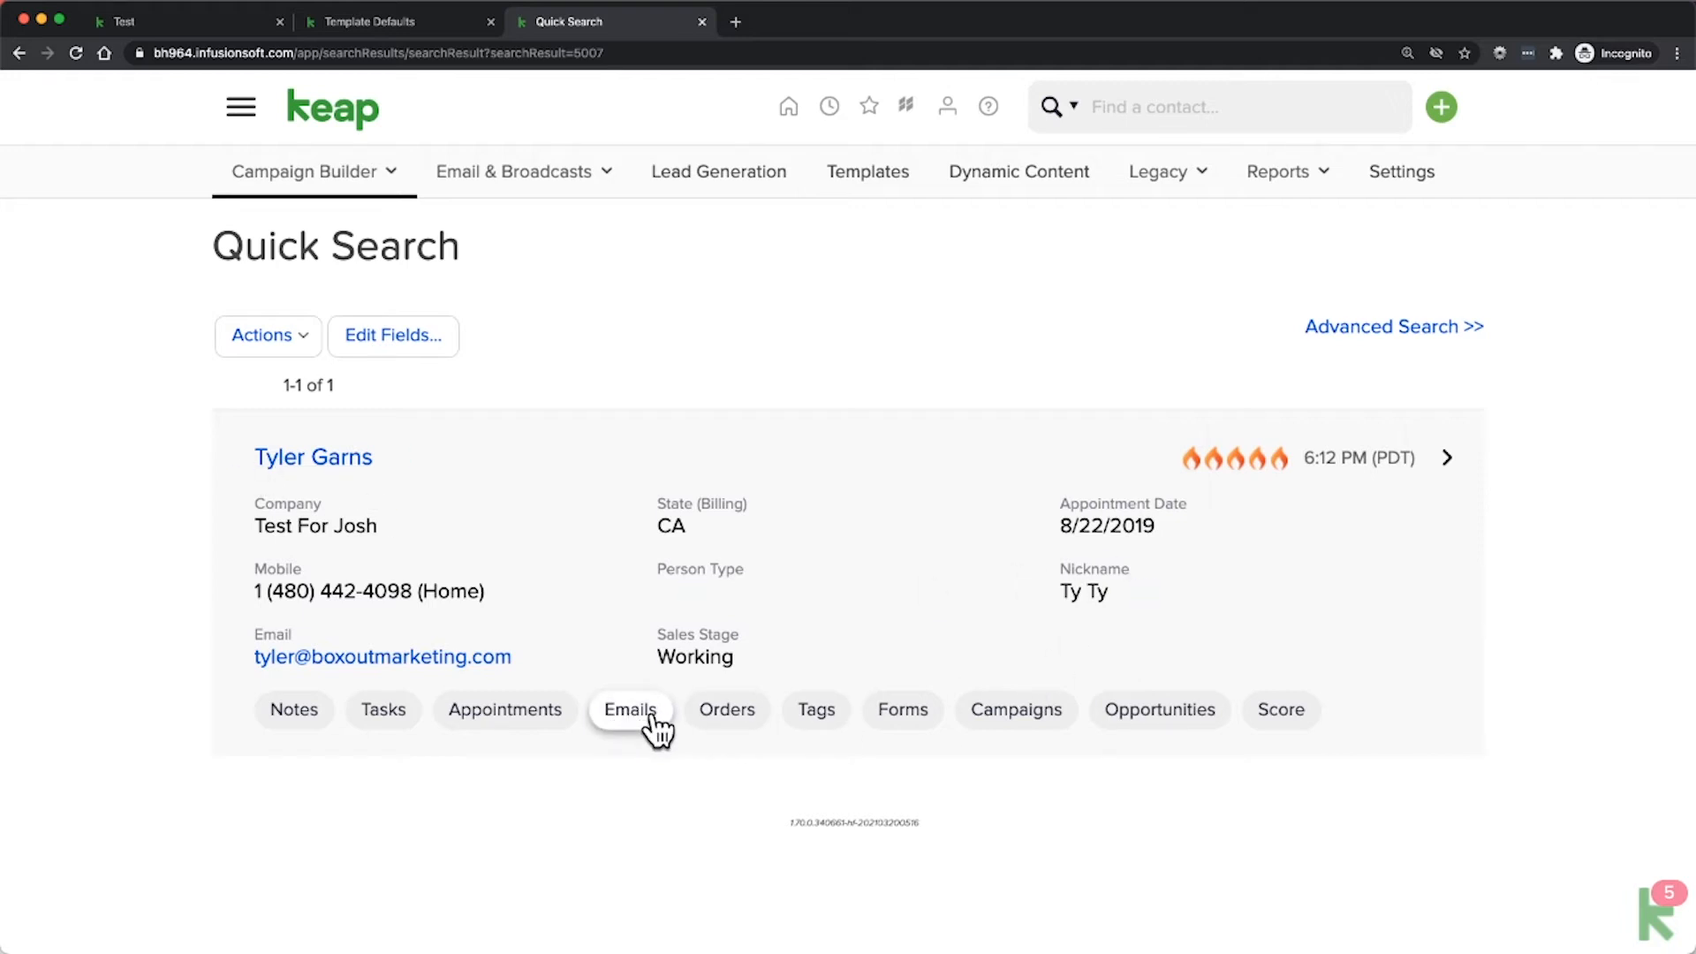
click(974, 733)
click(1247, 798)
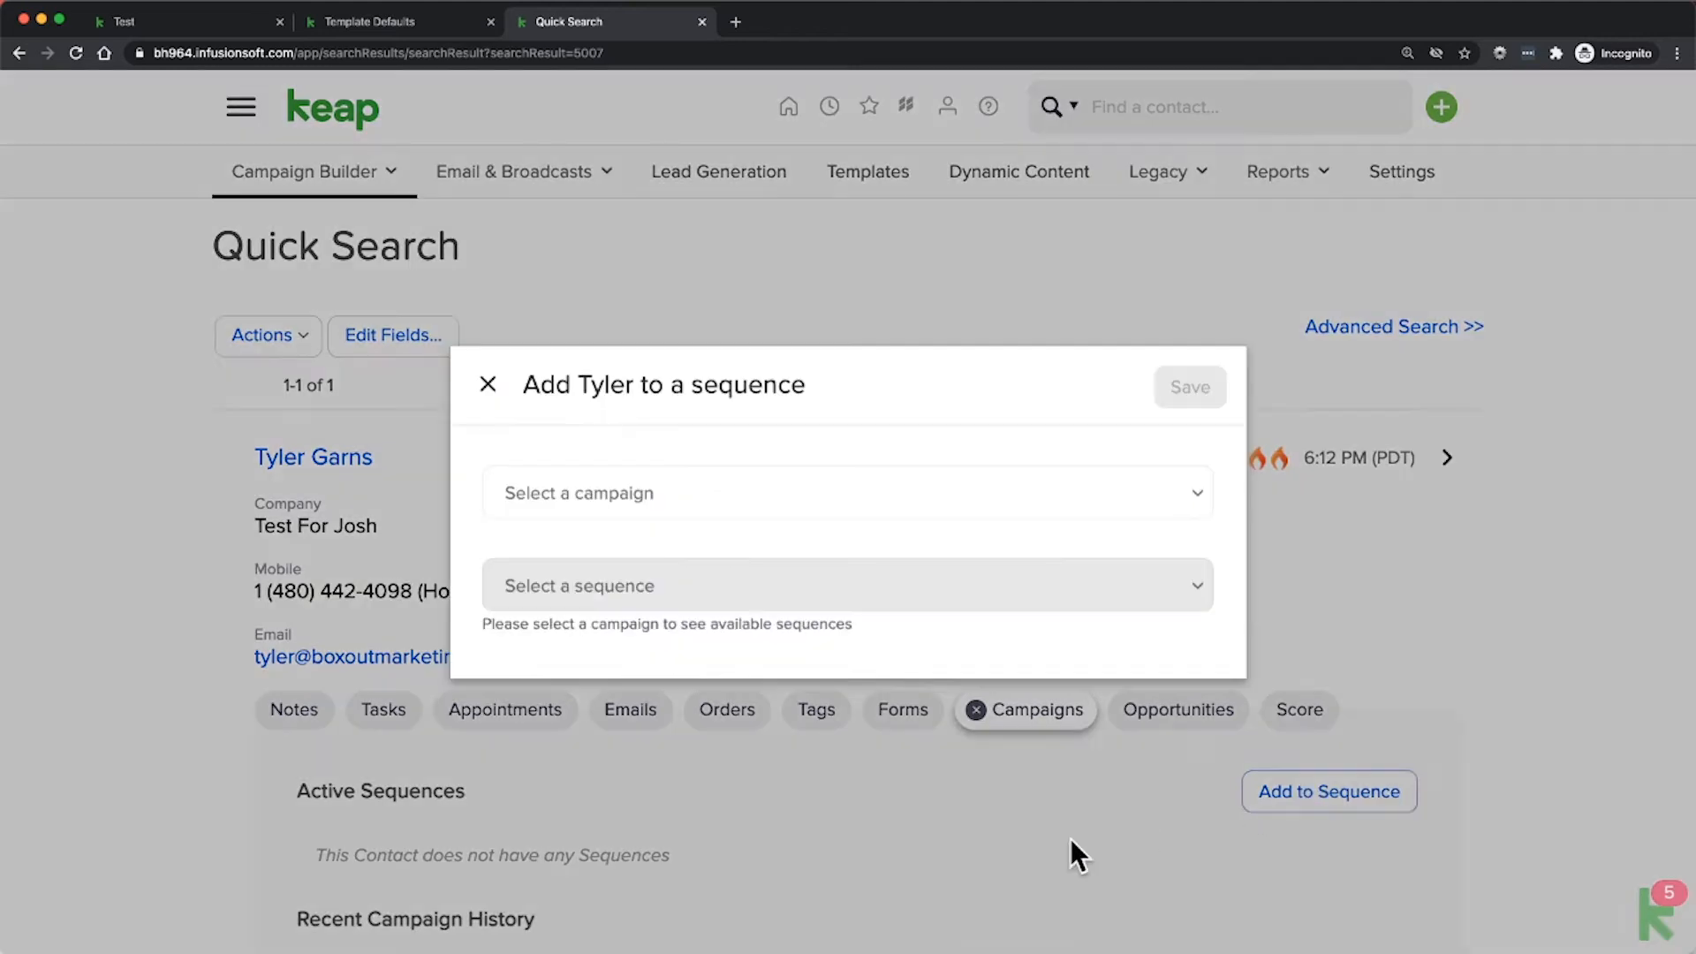
click(618, 491)
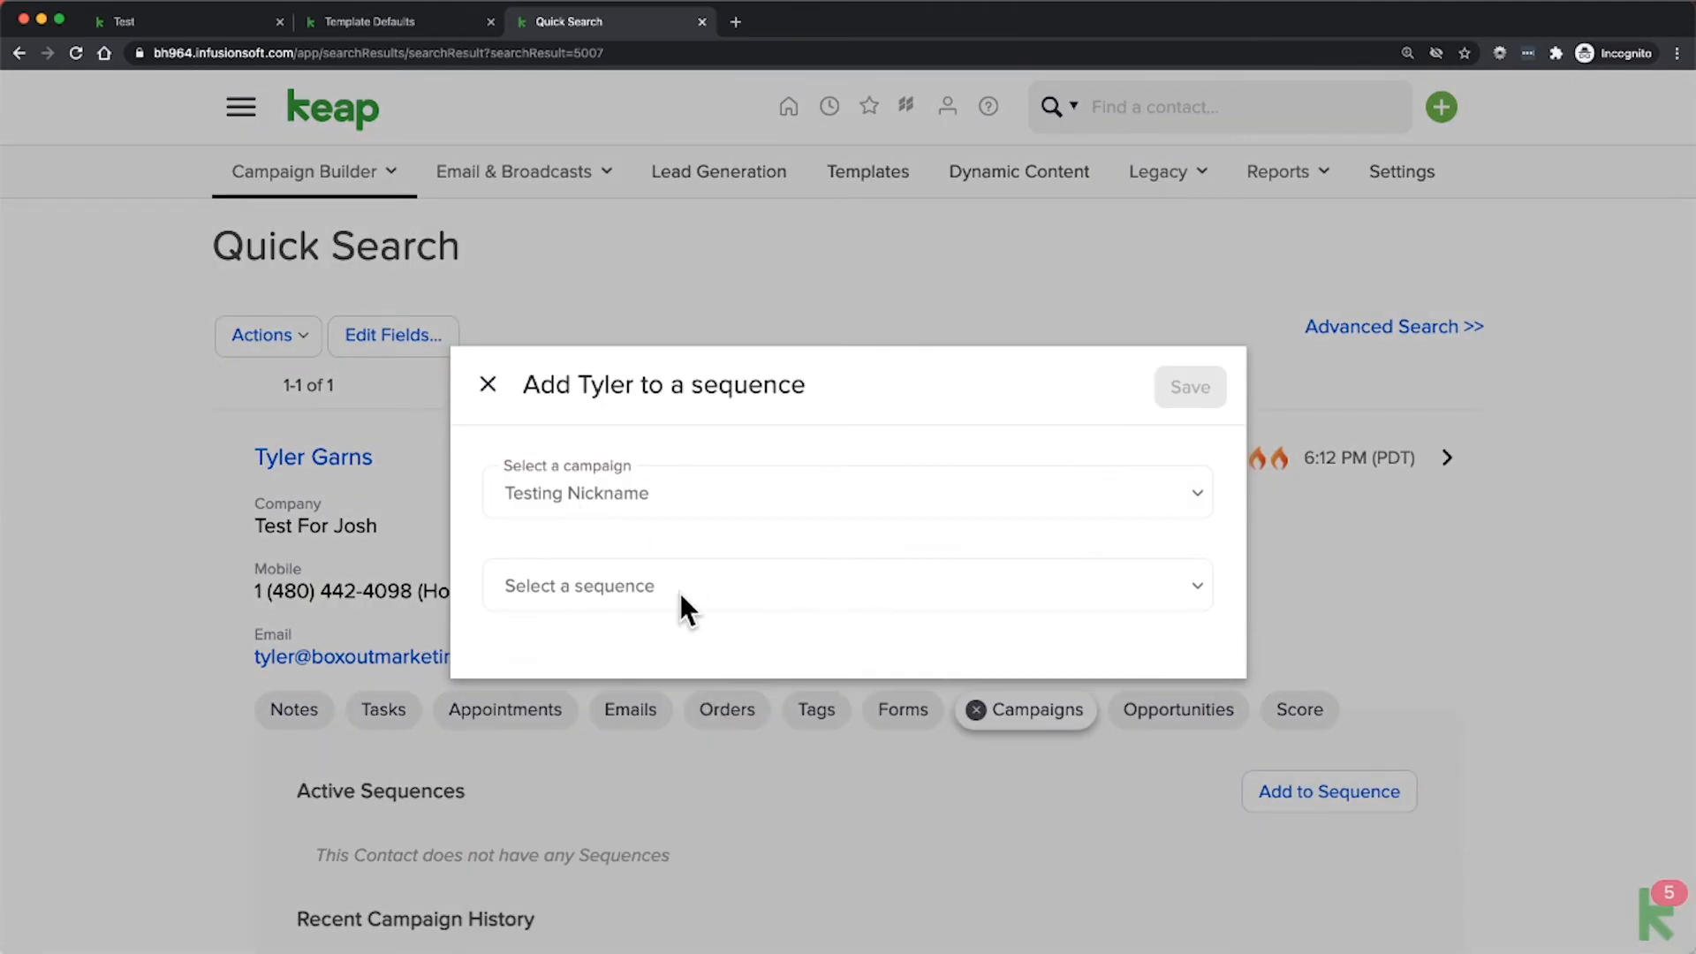
click(675, 587)
click(662, 612)
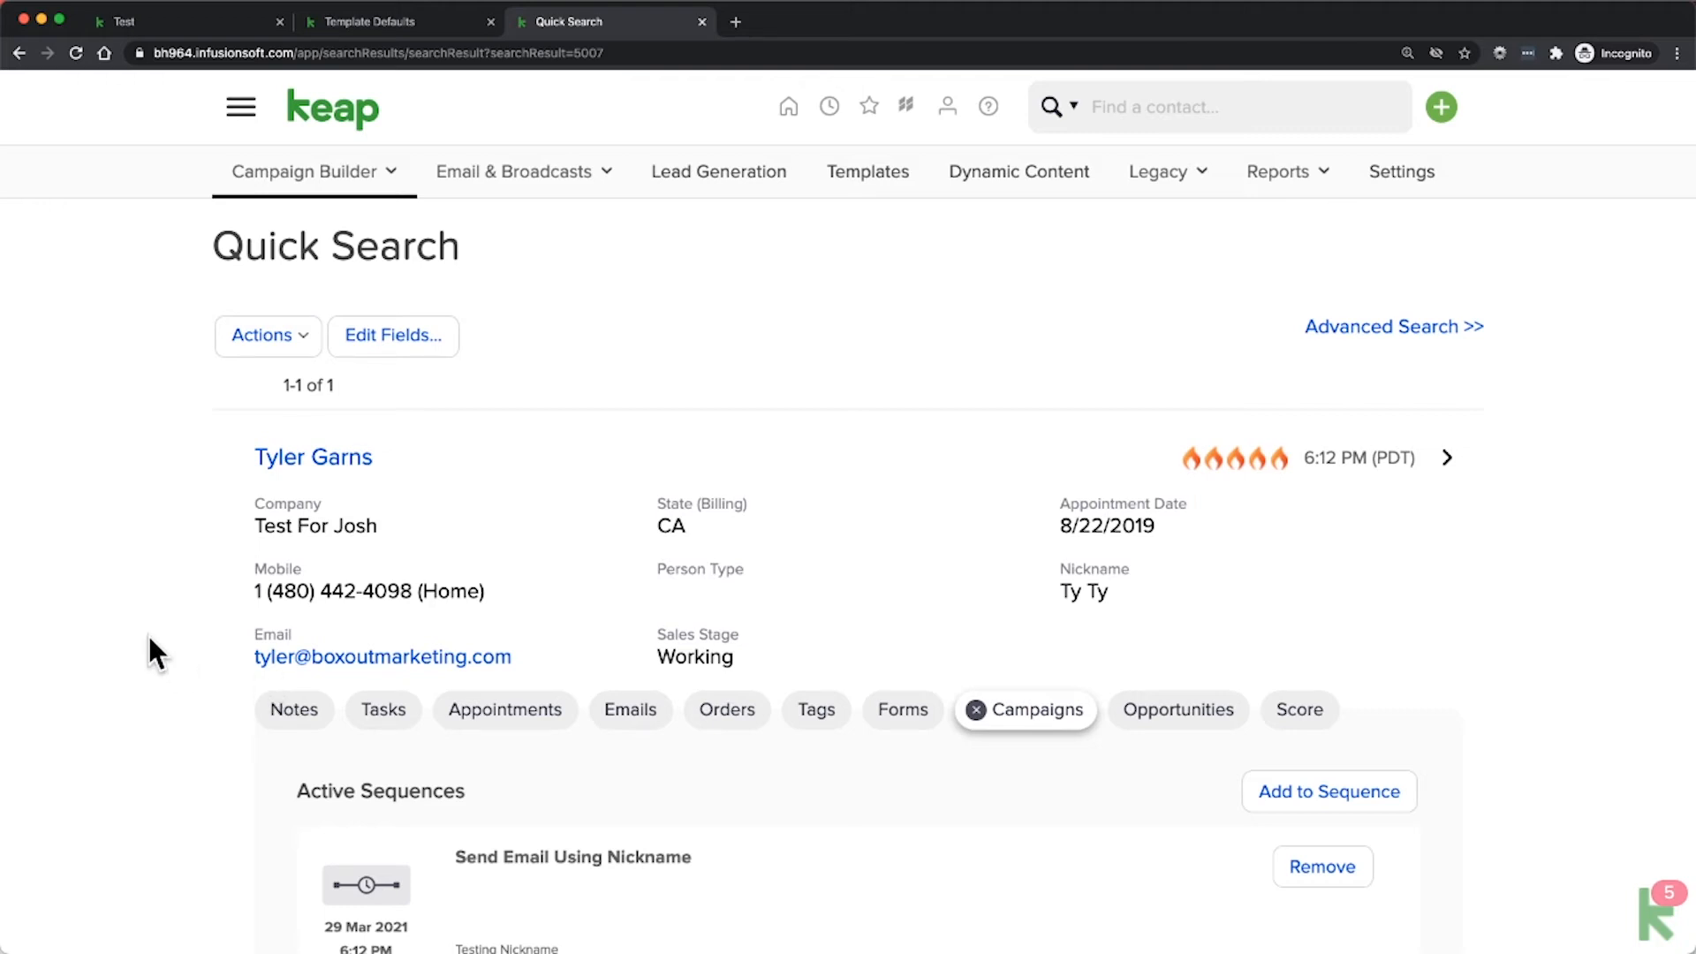
Step: Switch to Gmail, refresh the inbox, open the "What's your name?" email and mark it as safe
key(super+Tab)
key(super+Tab)
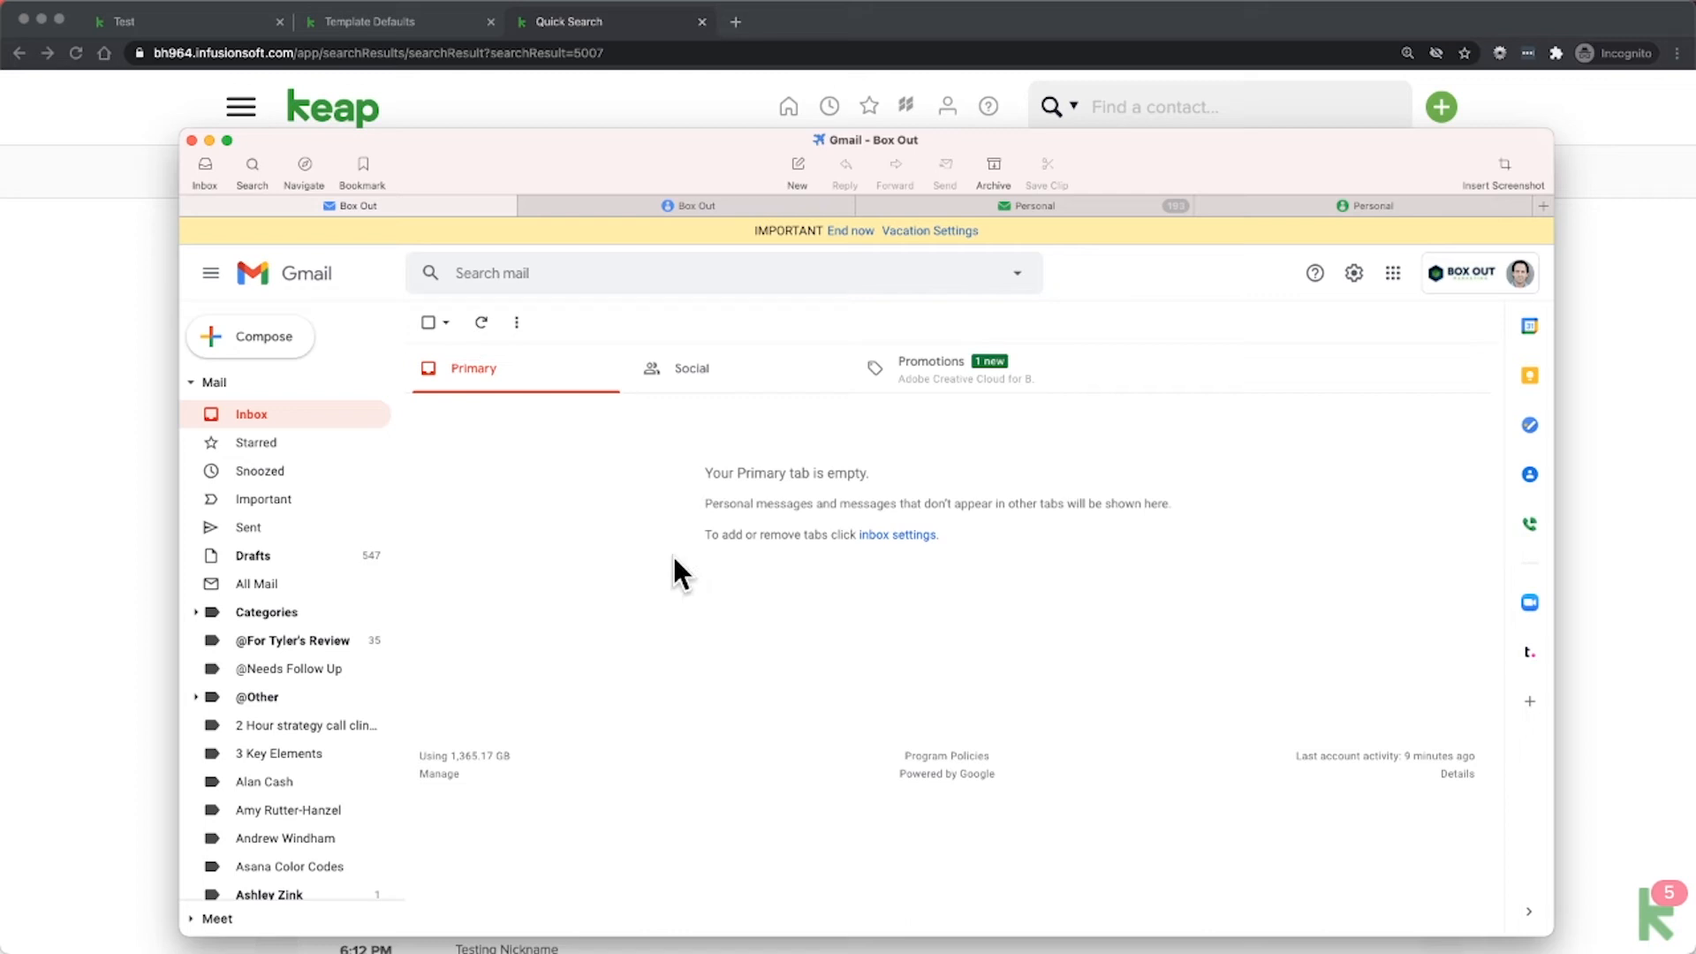
click(480, 325)
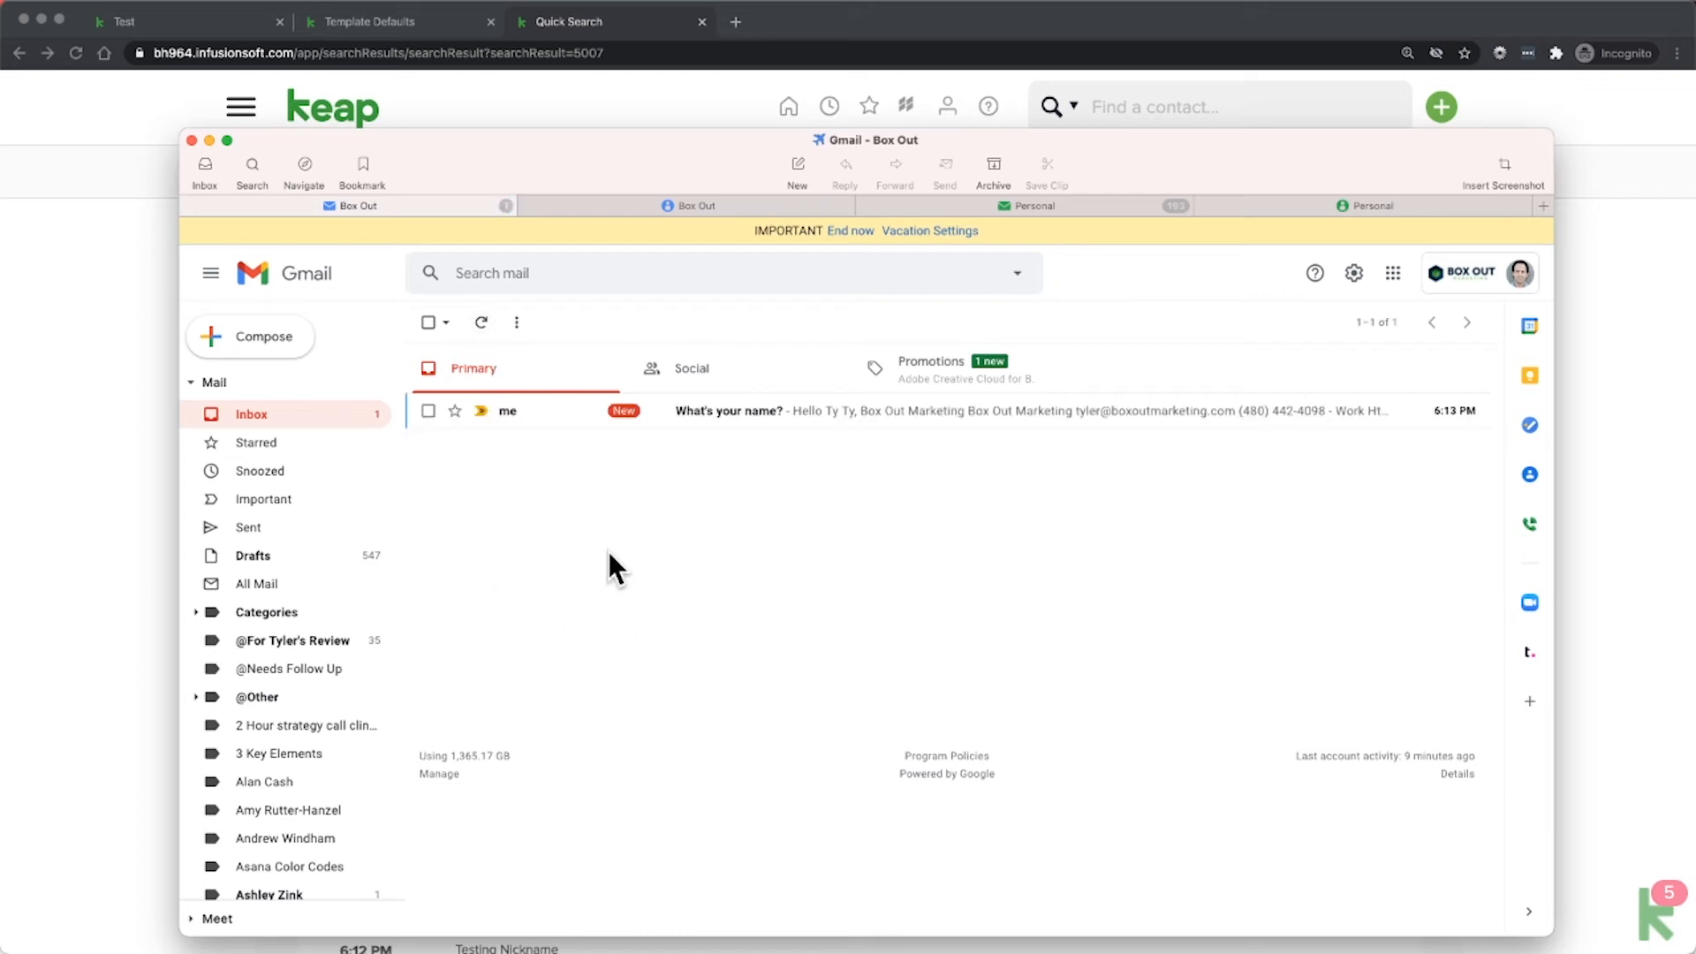
click(532, 414)
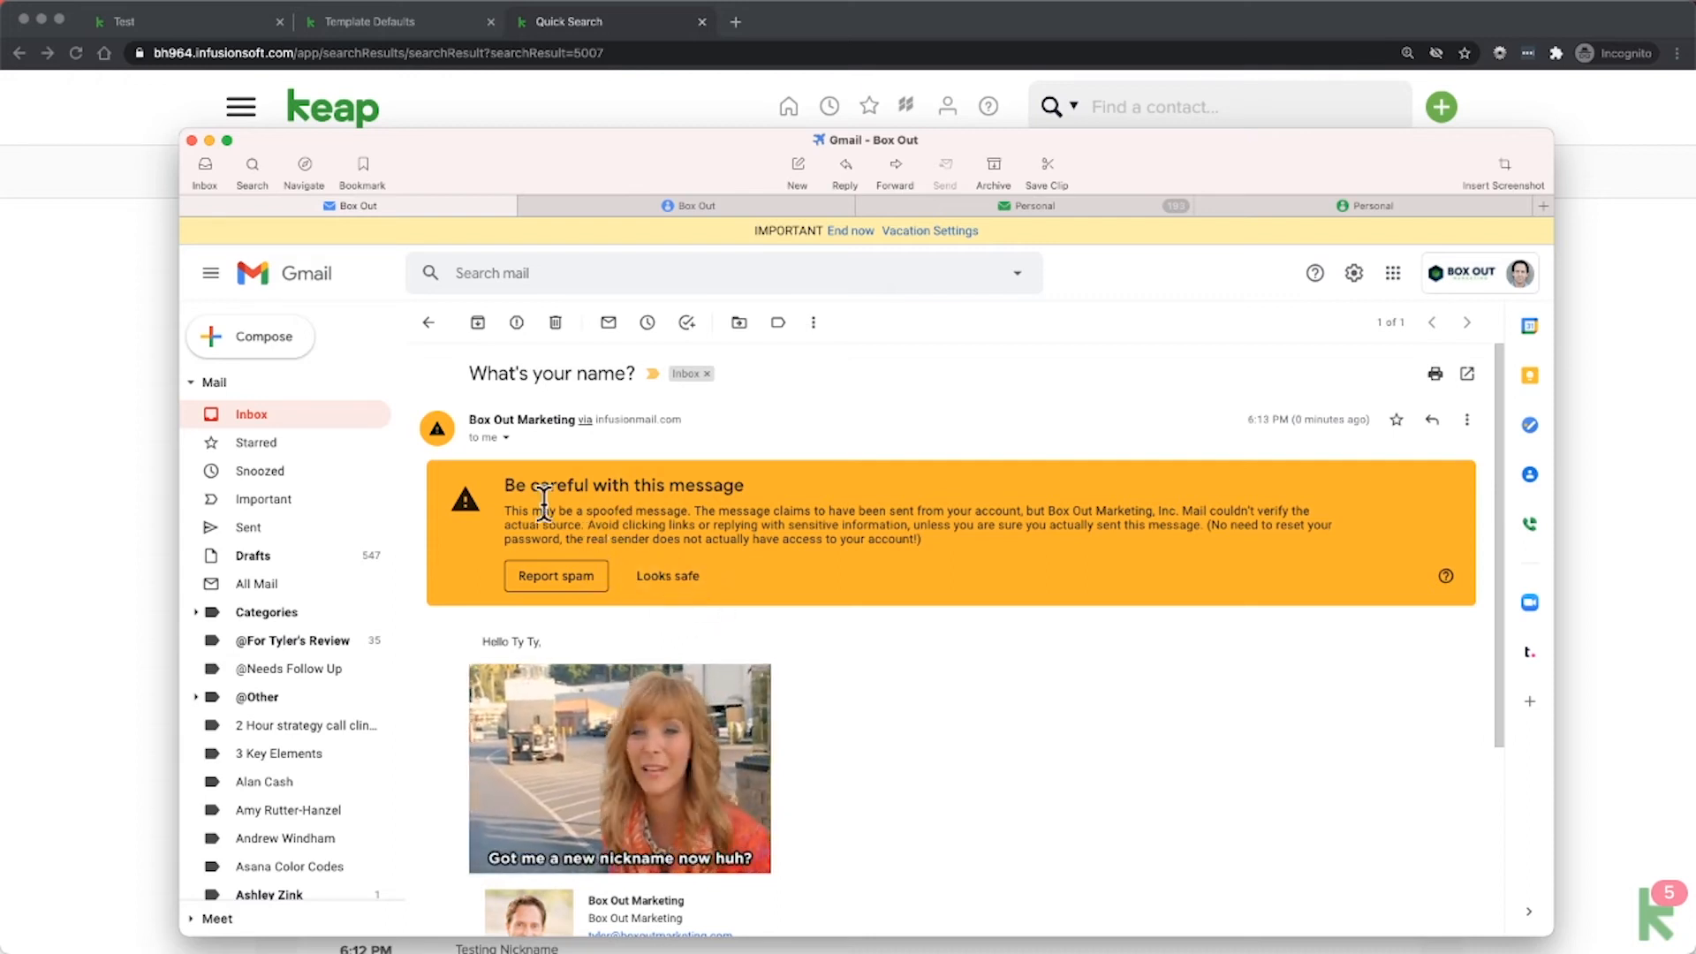
click(695, 583)
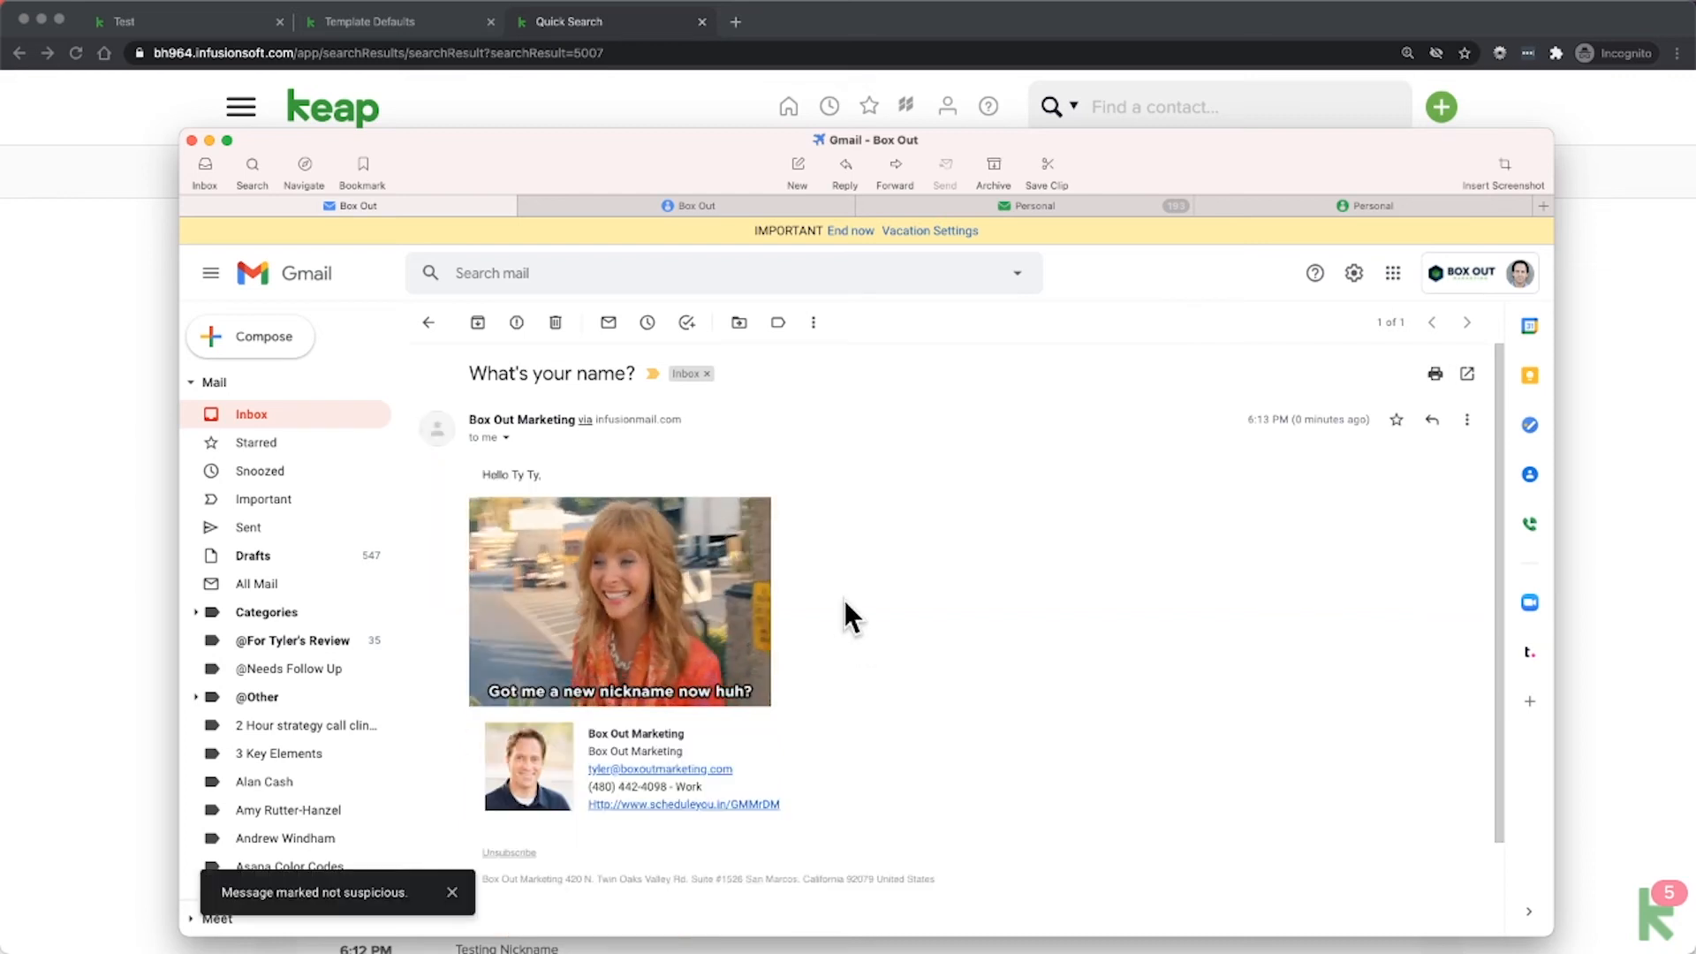
Step: Check the nickname greeting in the "What's your name?" email and delete the message
drag(483, 476, 567, 480)
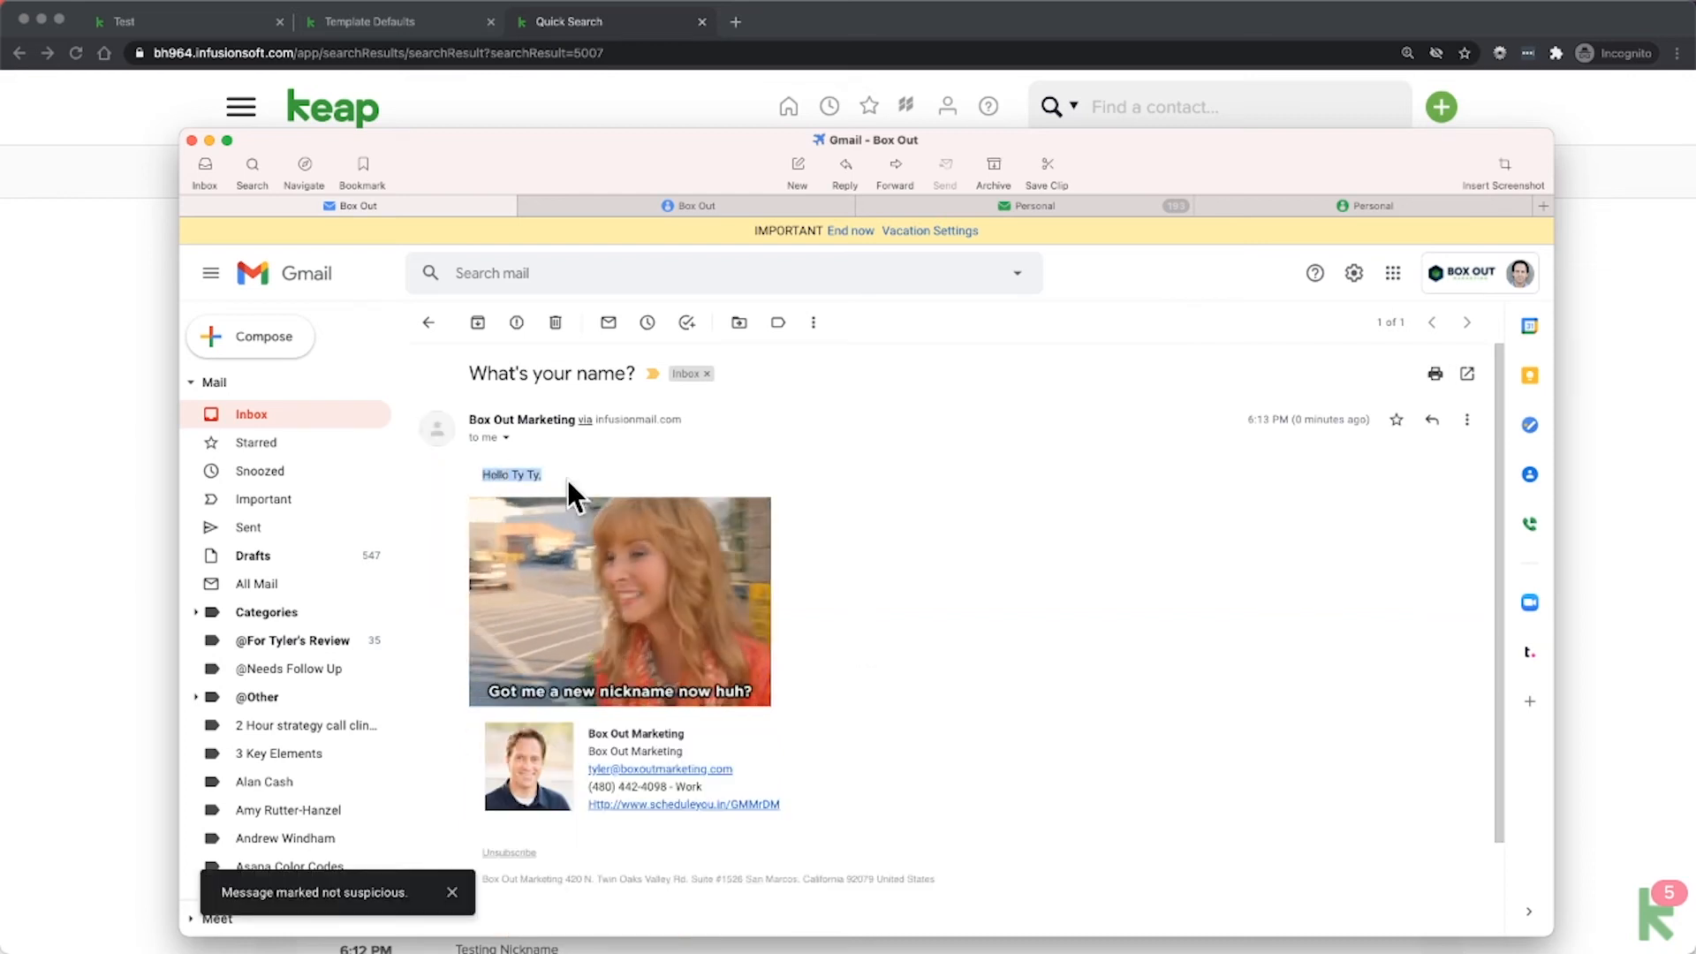
click(594, 474)
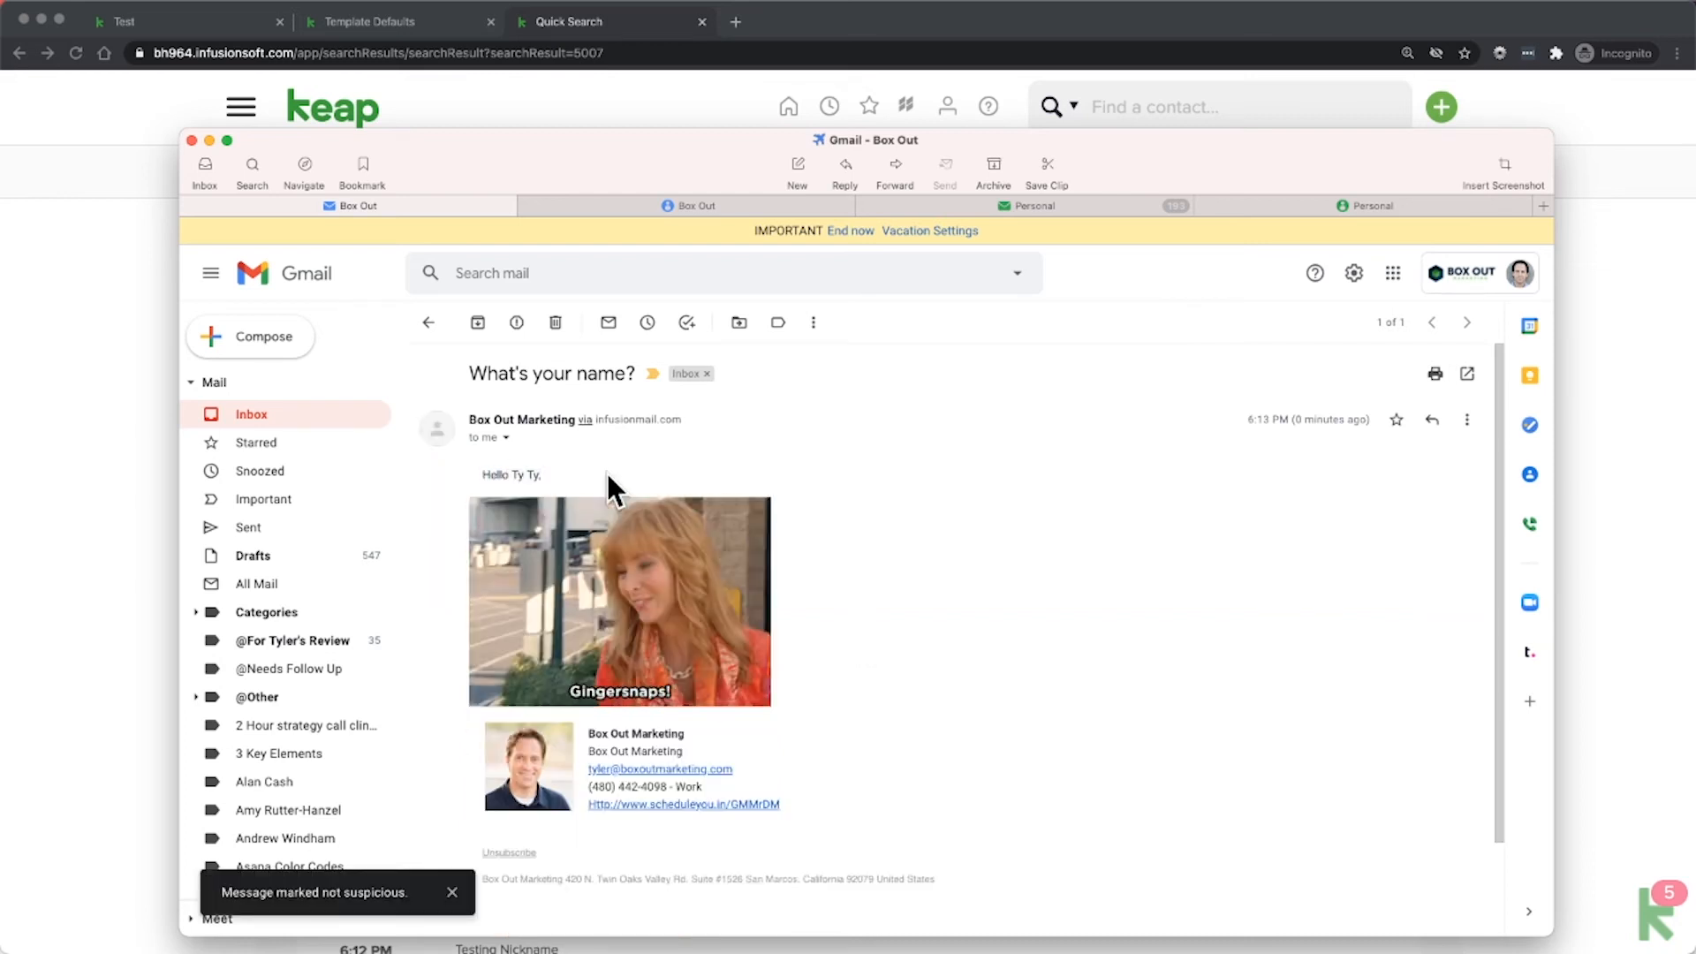
click(556, 323)
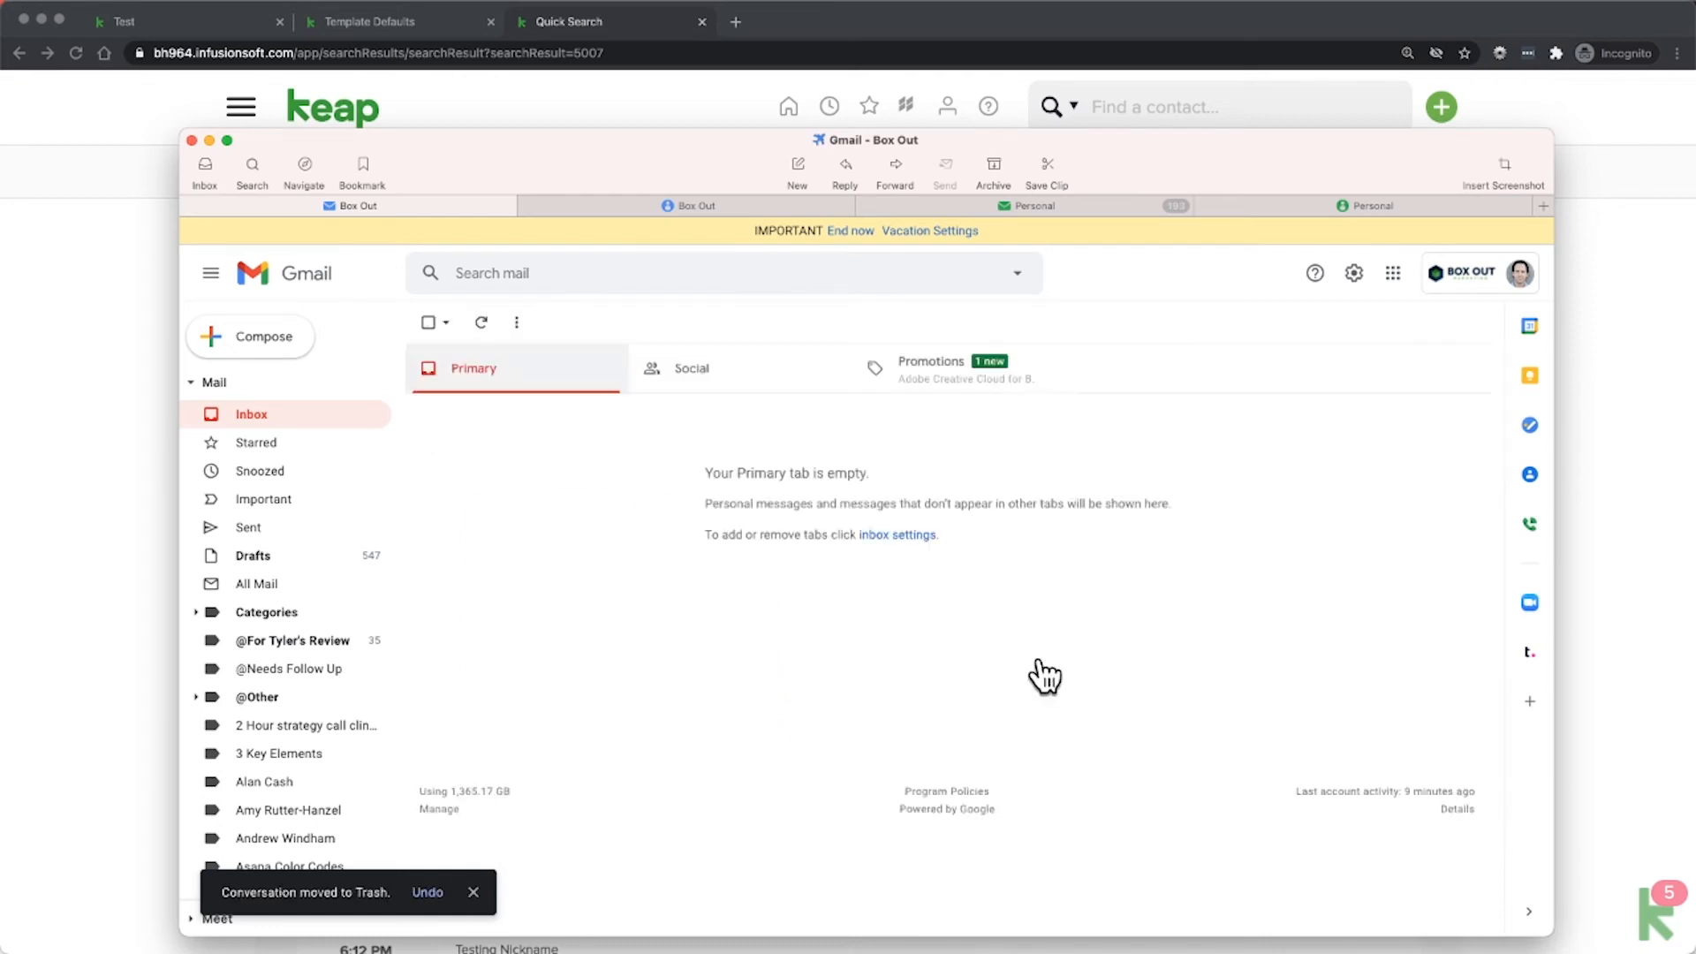
Step: Switch back to Keap, clear the contact's Nickname field, and resend the top email in the Recent Campaign History
key(super+Tab)
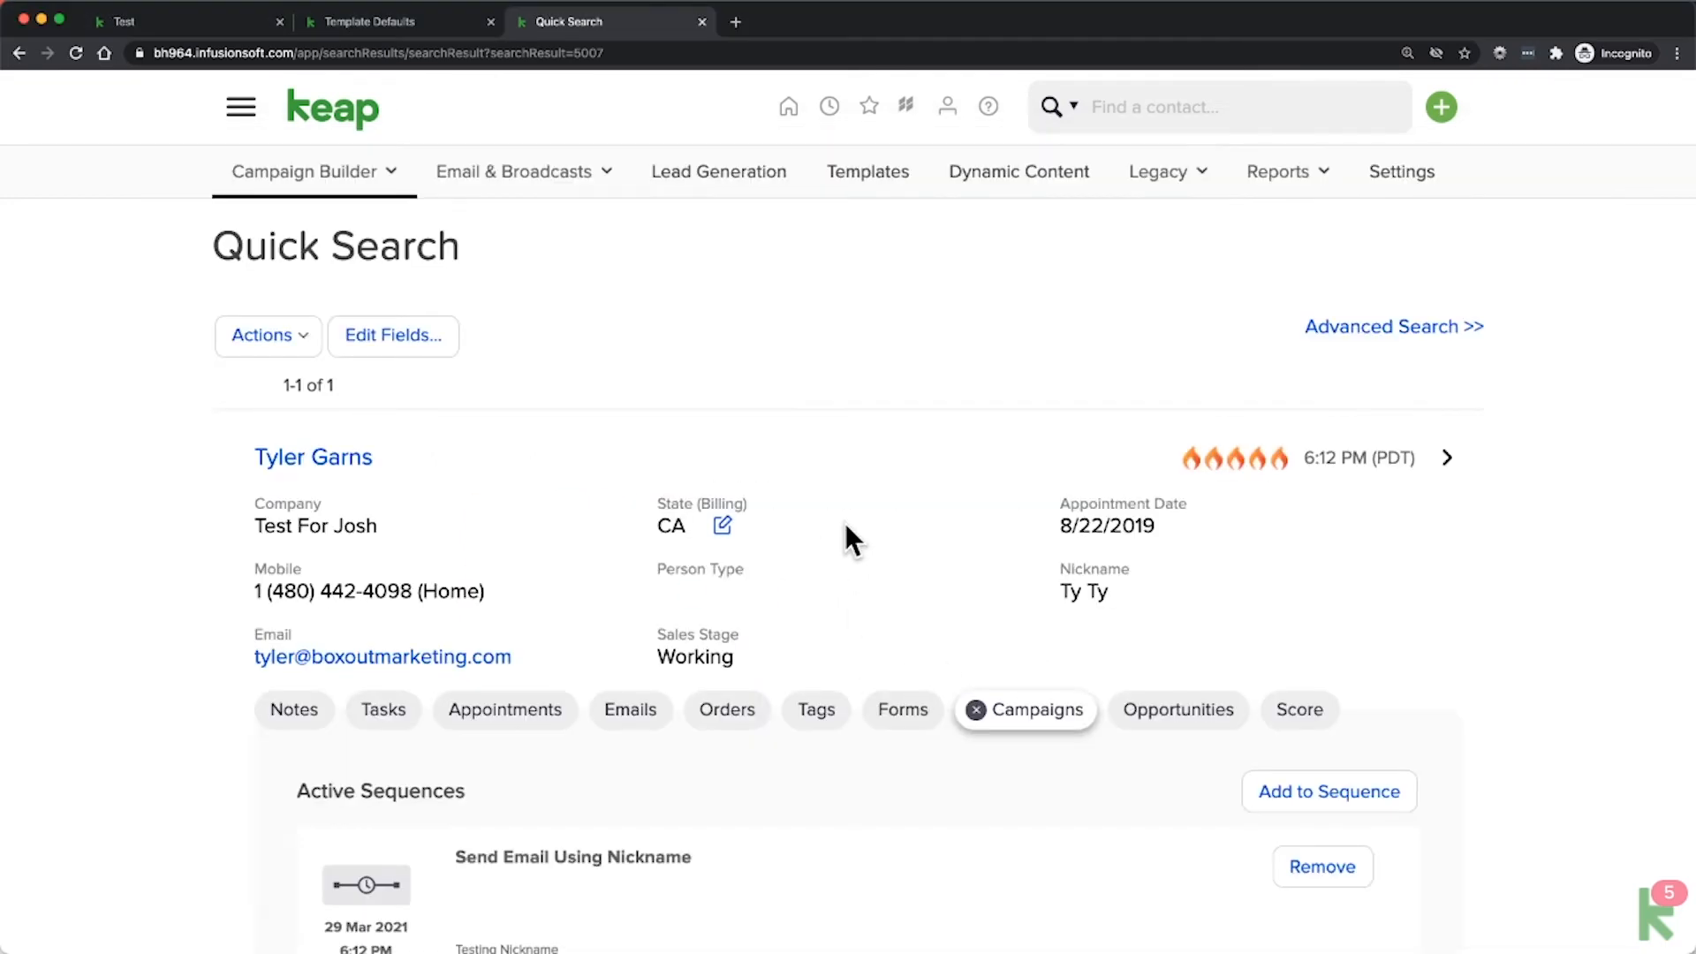
click(1142, 591)
scroll(1031, 808, down, 4)
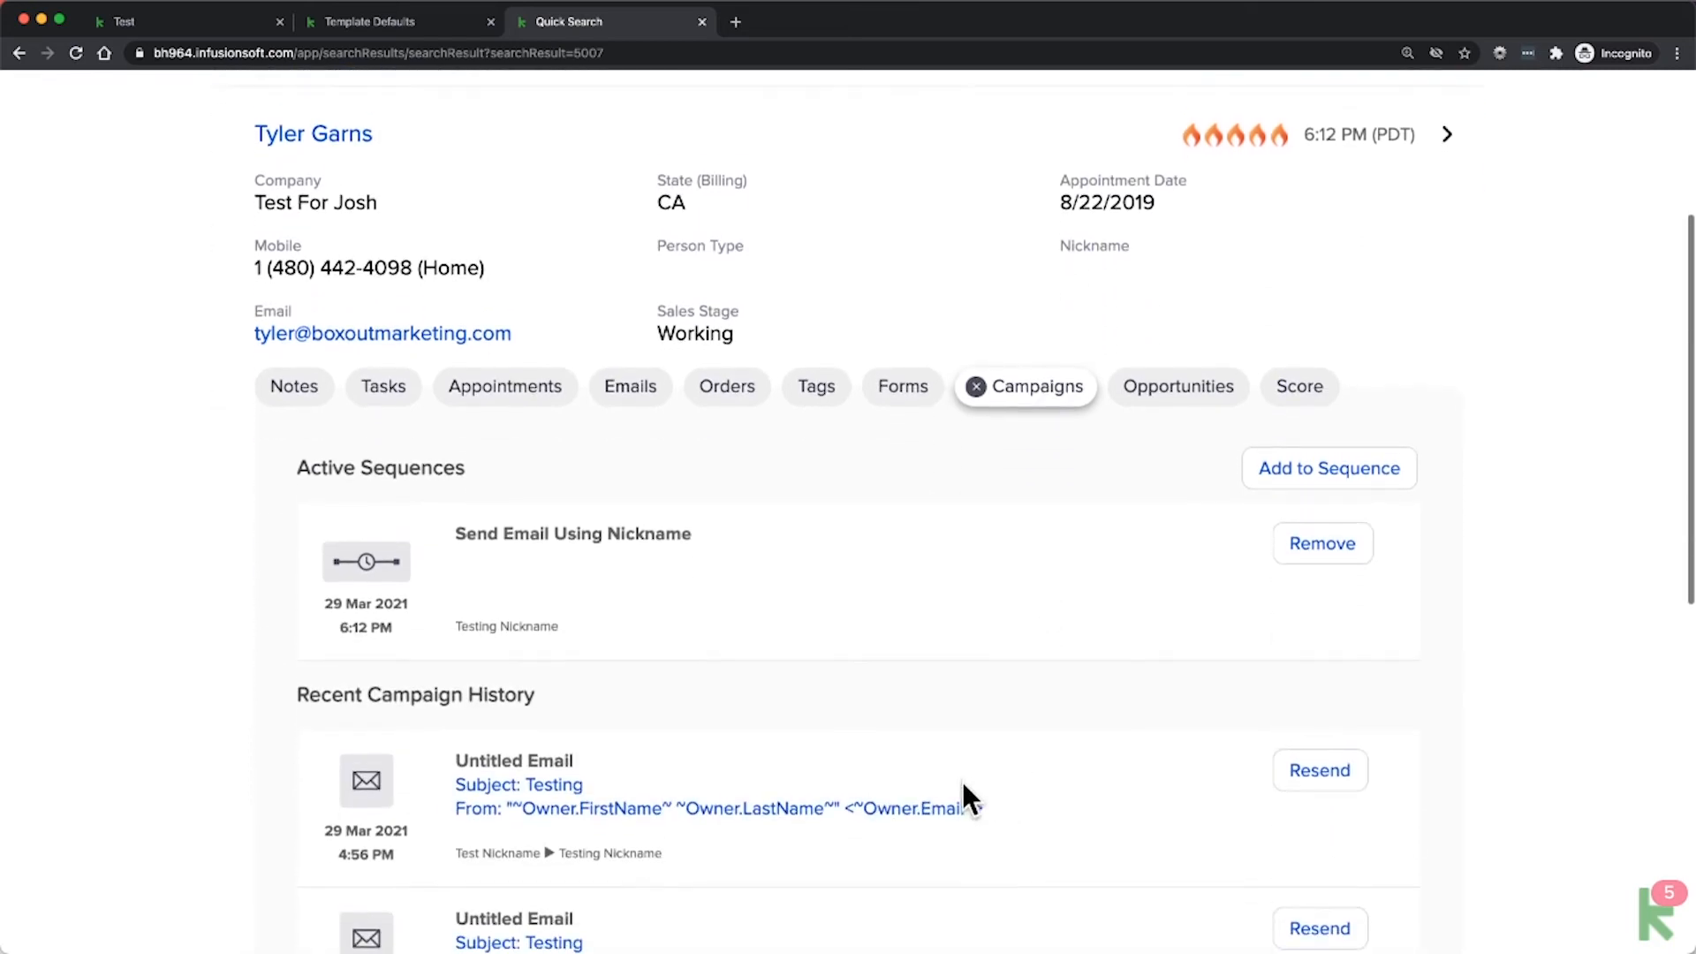
click(1319, 756)
click(999, 153)
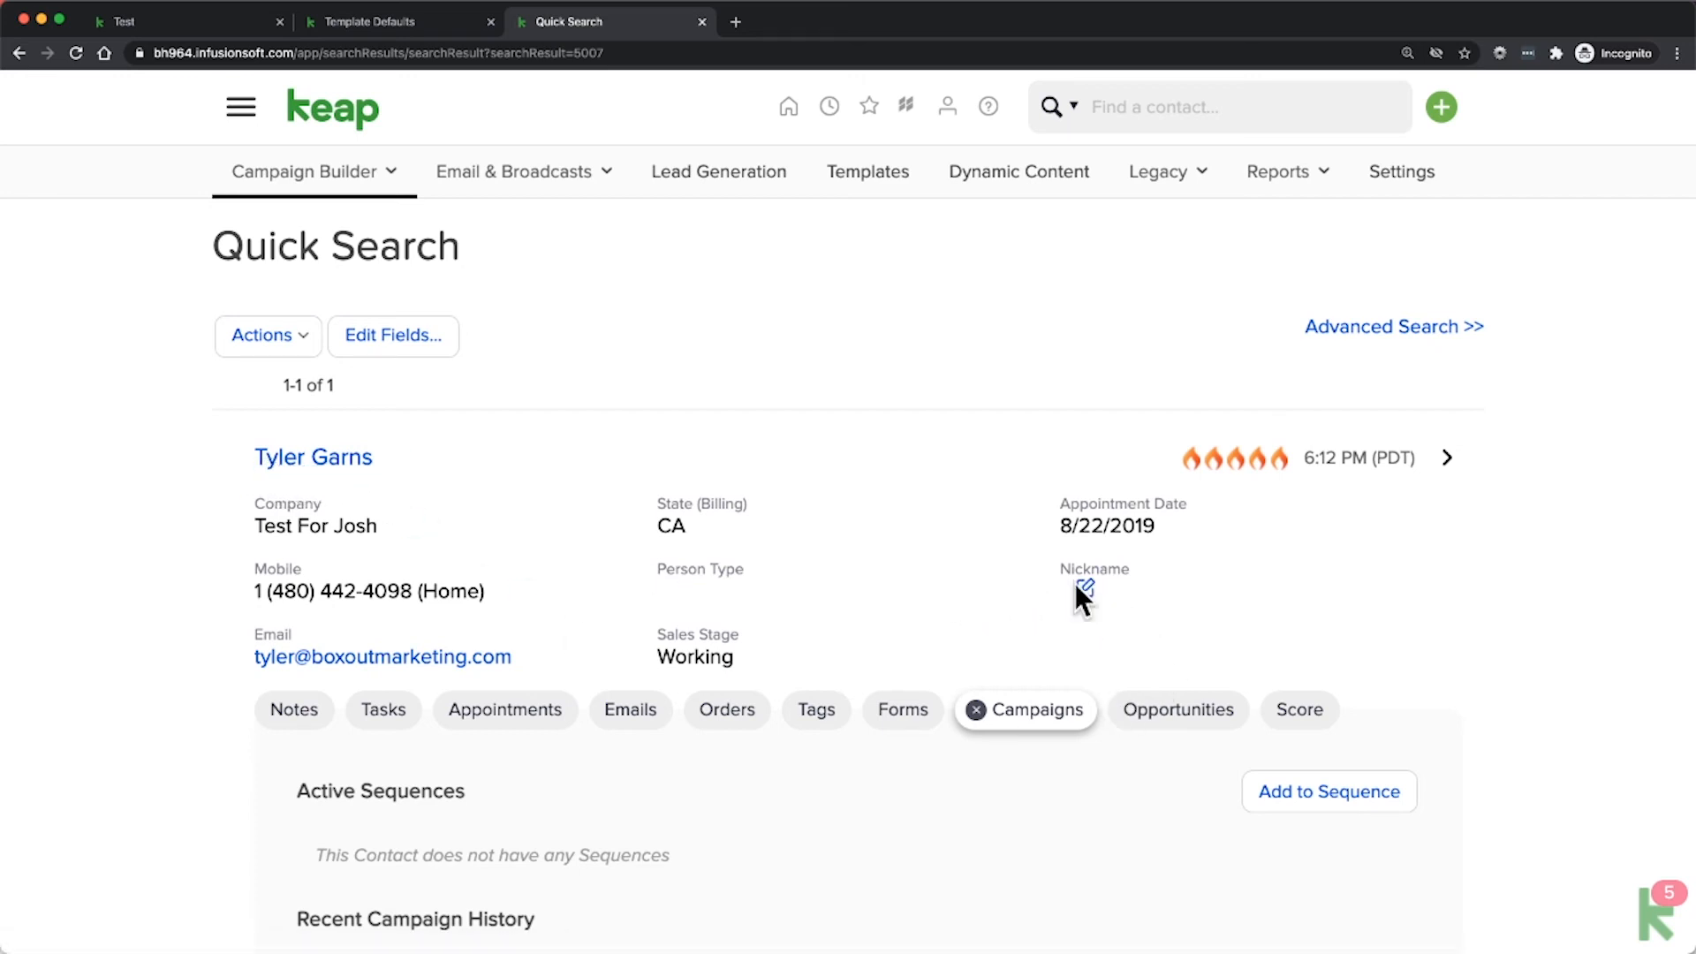
Step: Switch to Gmail and check the greeting in the new "What's your name?" email, marking the message safe and deleting it
key(super+Tab)
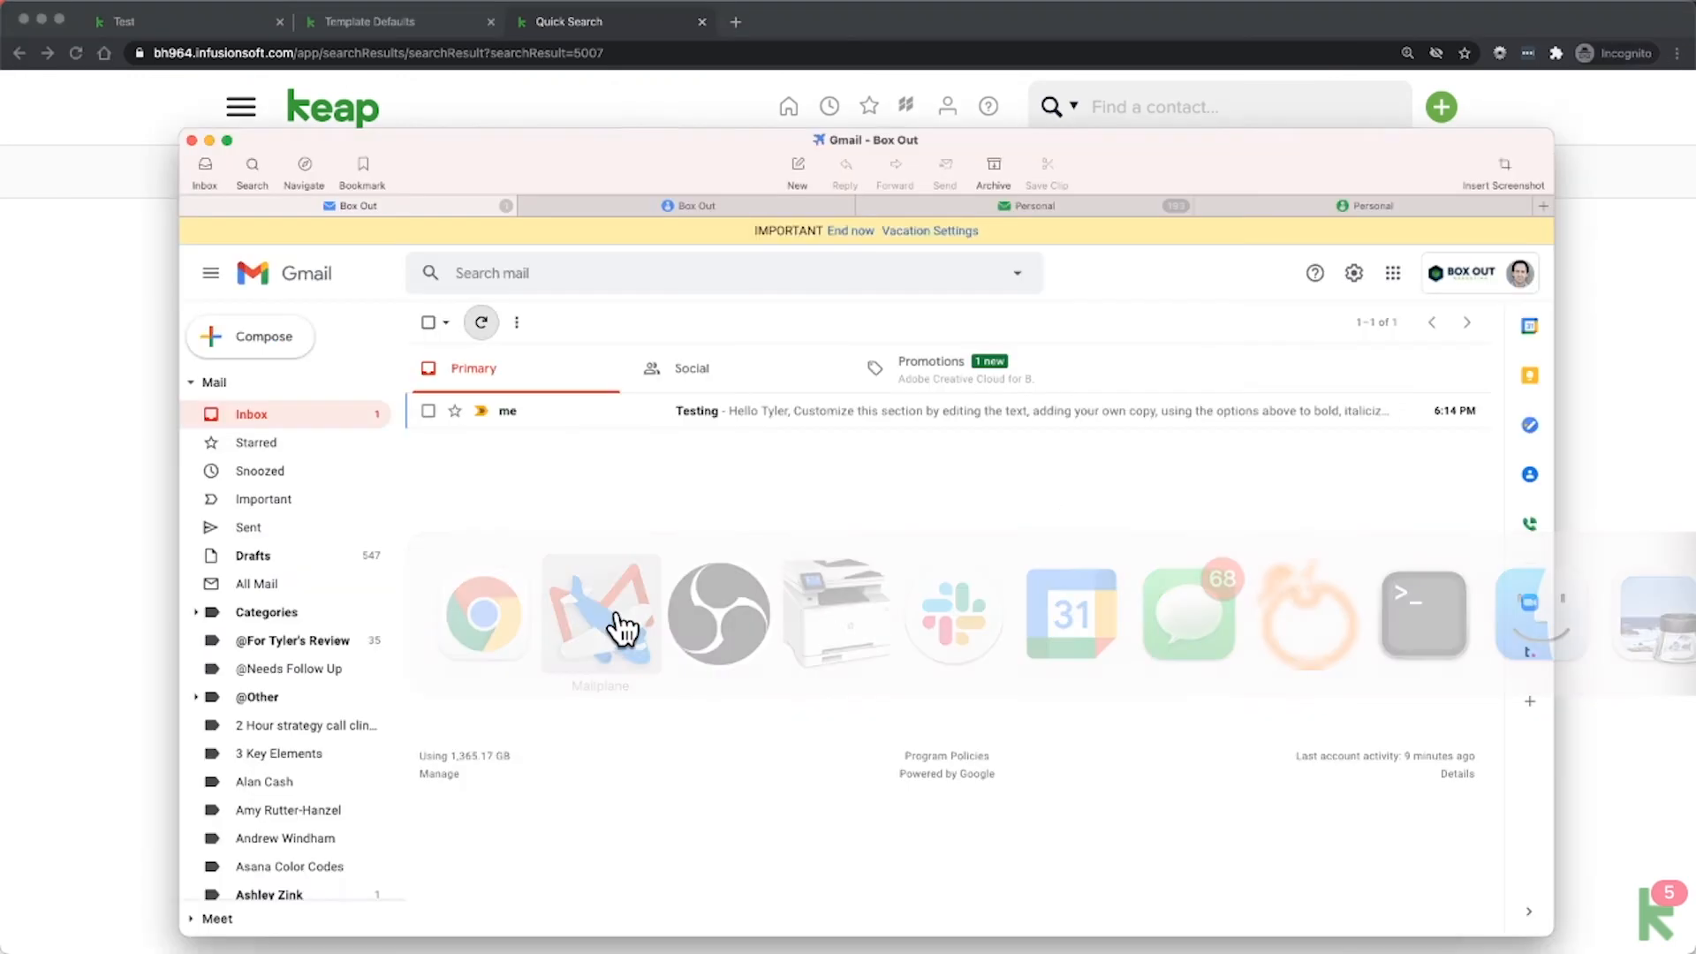
click(548, 414)
click(670, 576)
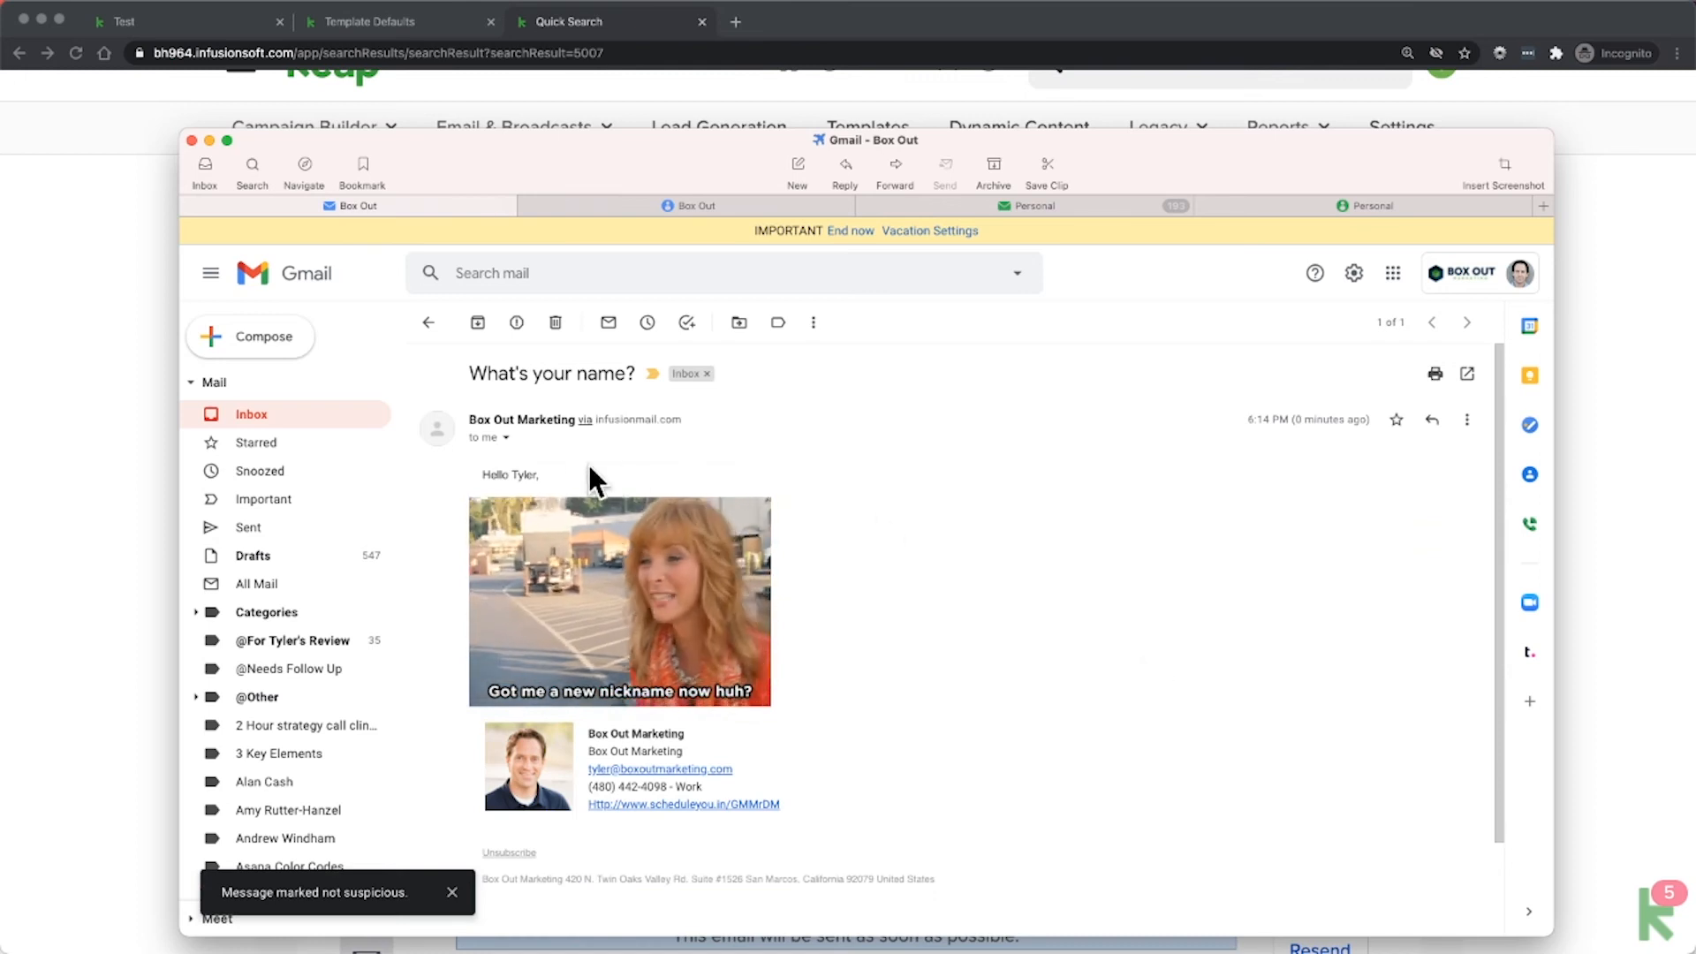
triple_click(529, 472)
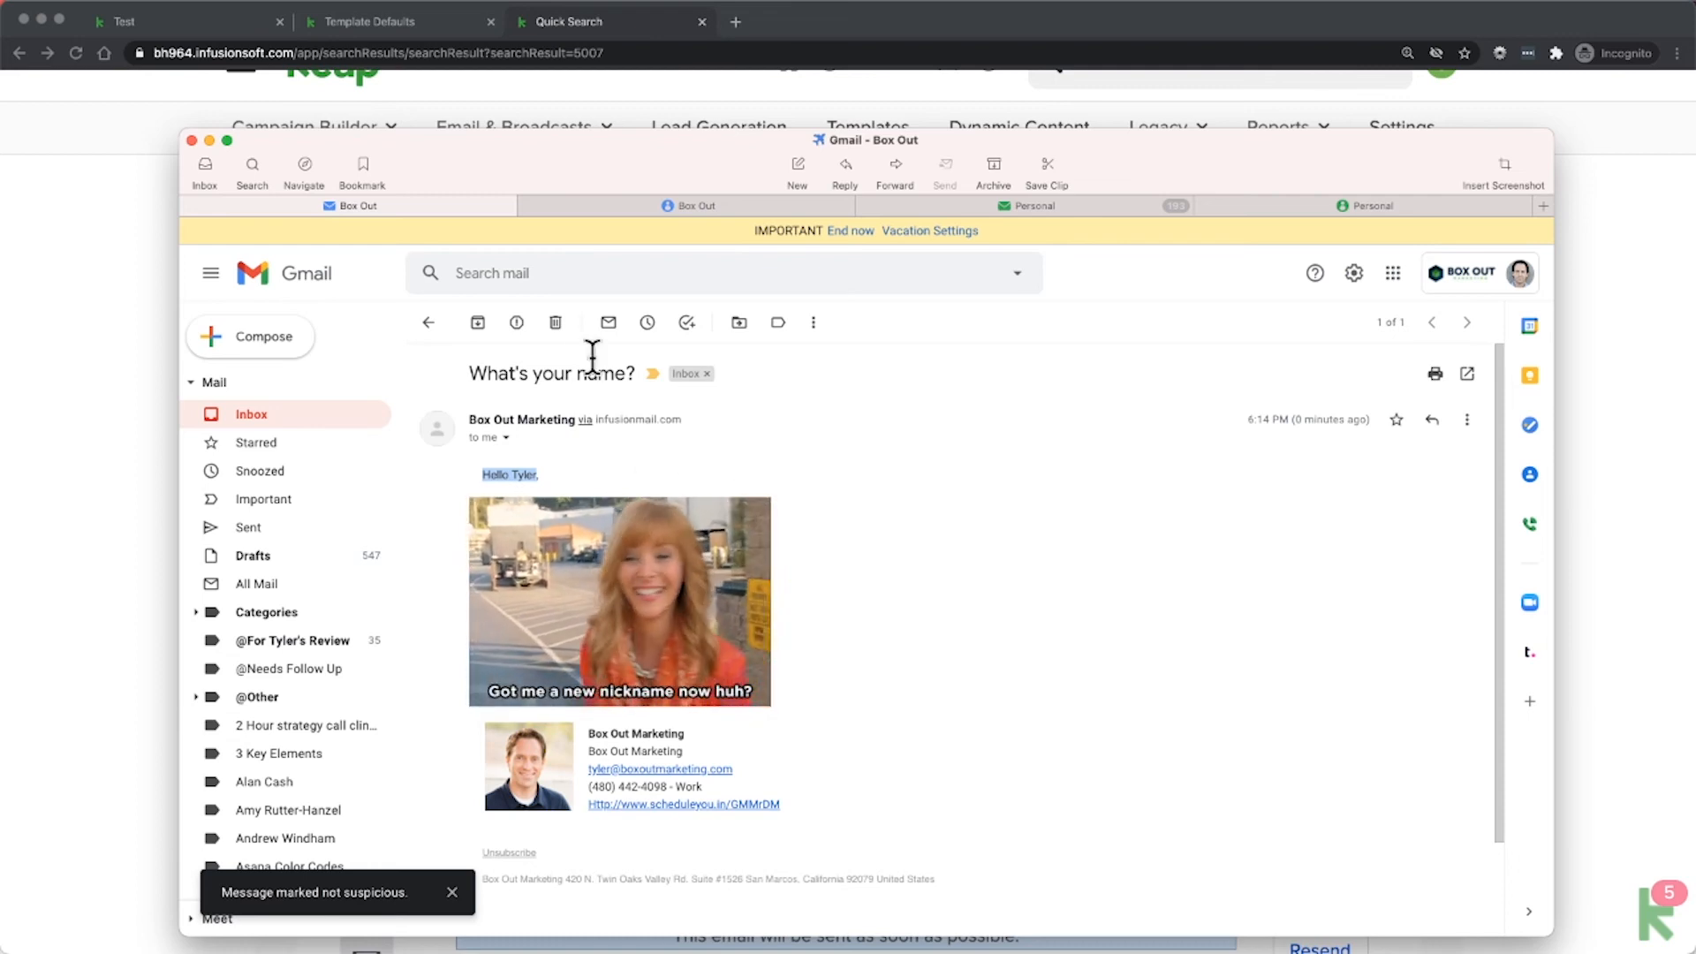
click(555, 323)
Step: Return to Keap and remove the contact's first name, keeping only the last name
key(super+h)
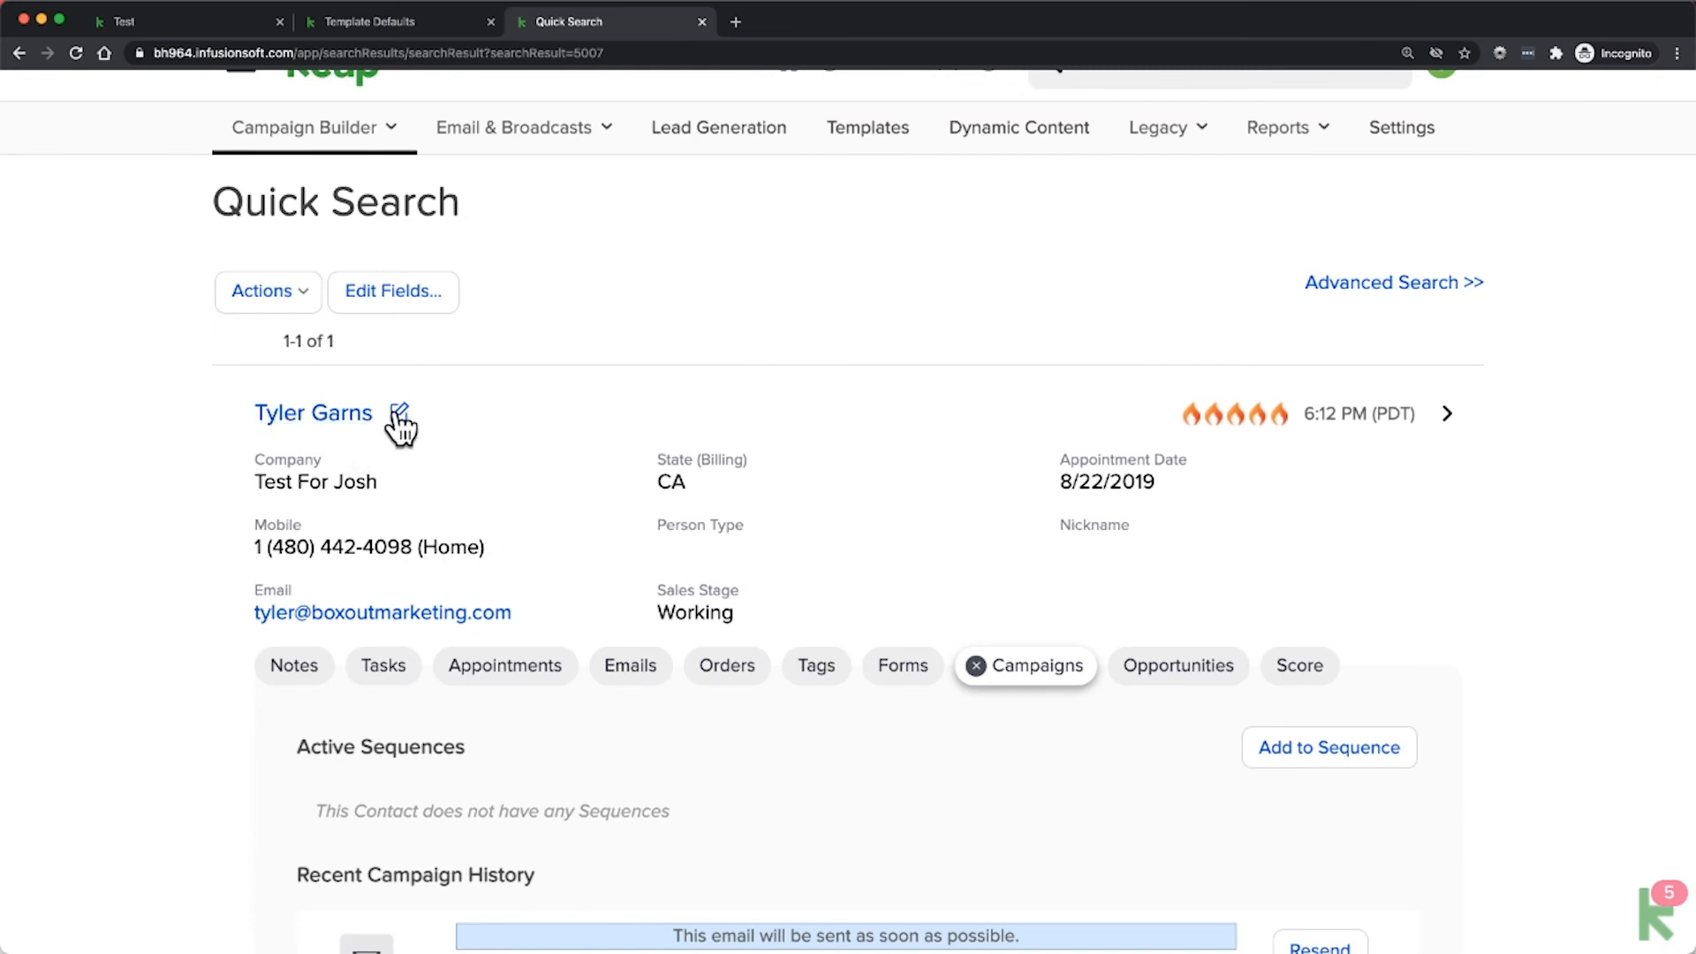
click(398, 412)
double_click(484, 389)
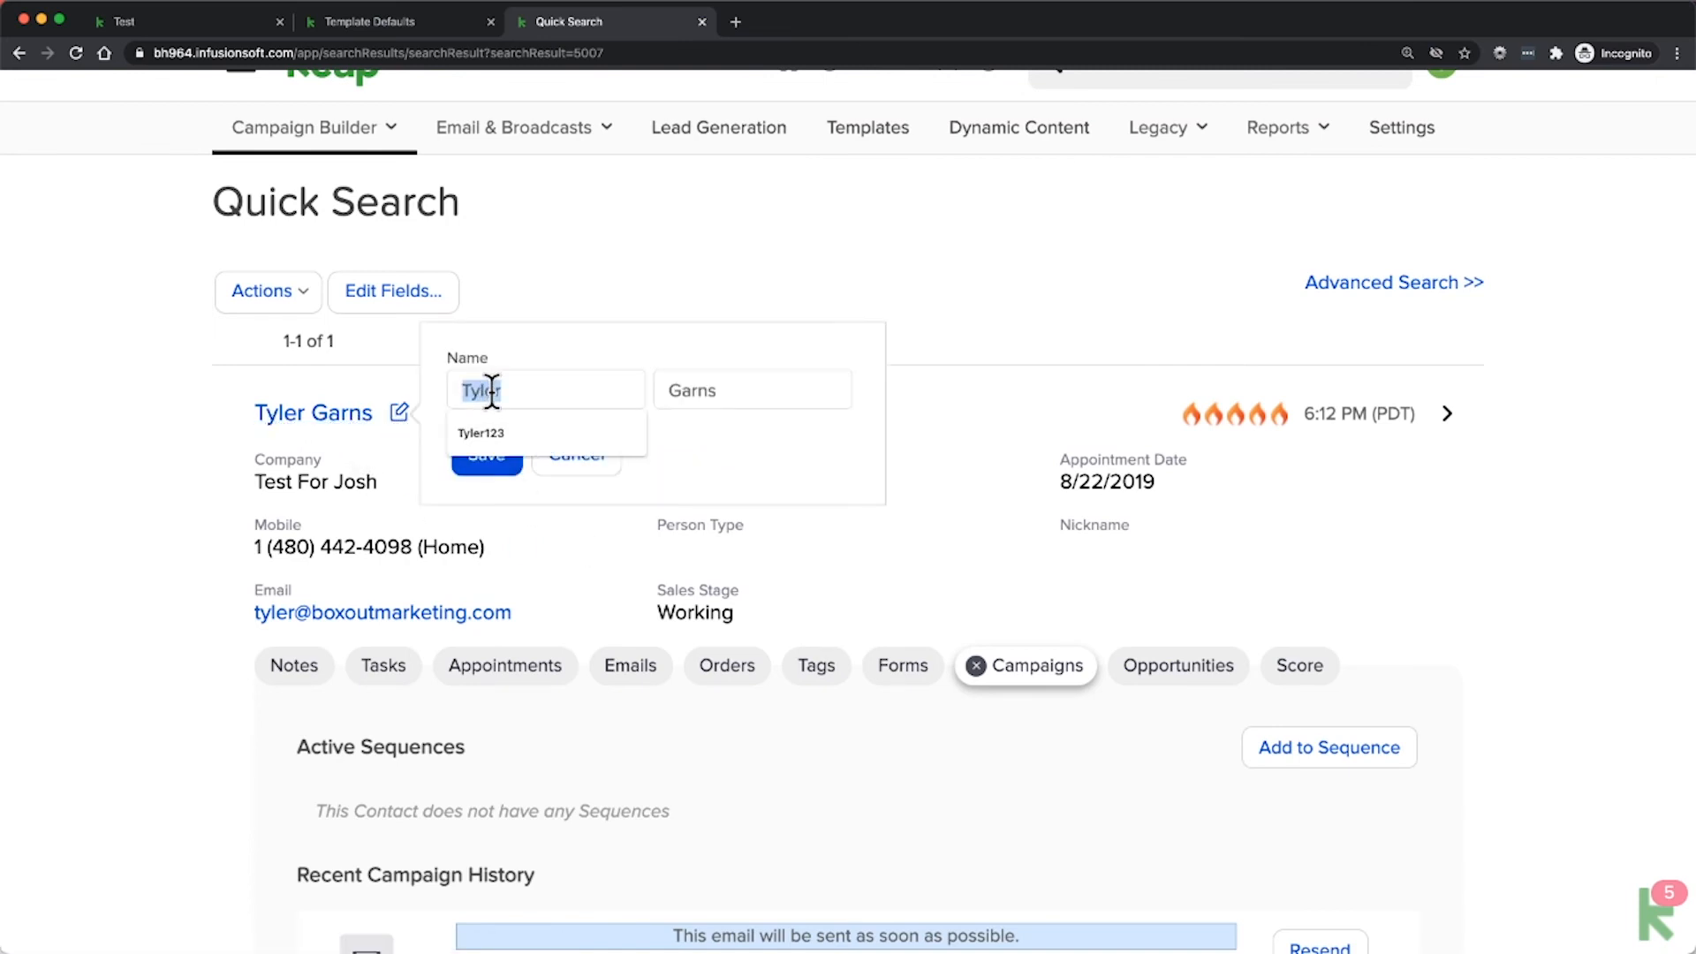
key(BackSpace)
click(484, 456)
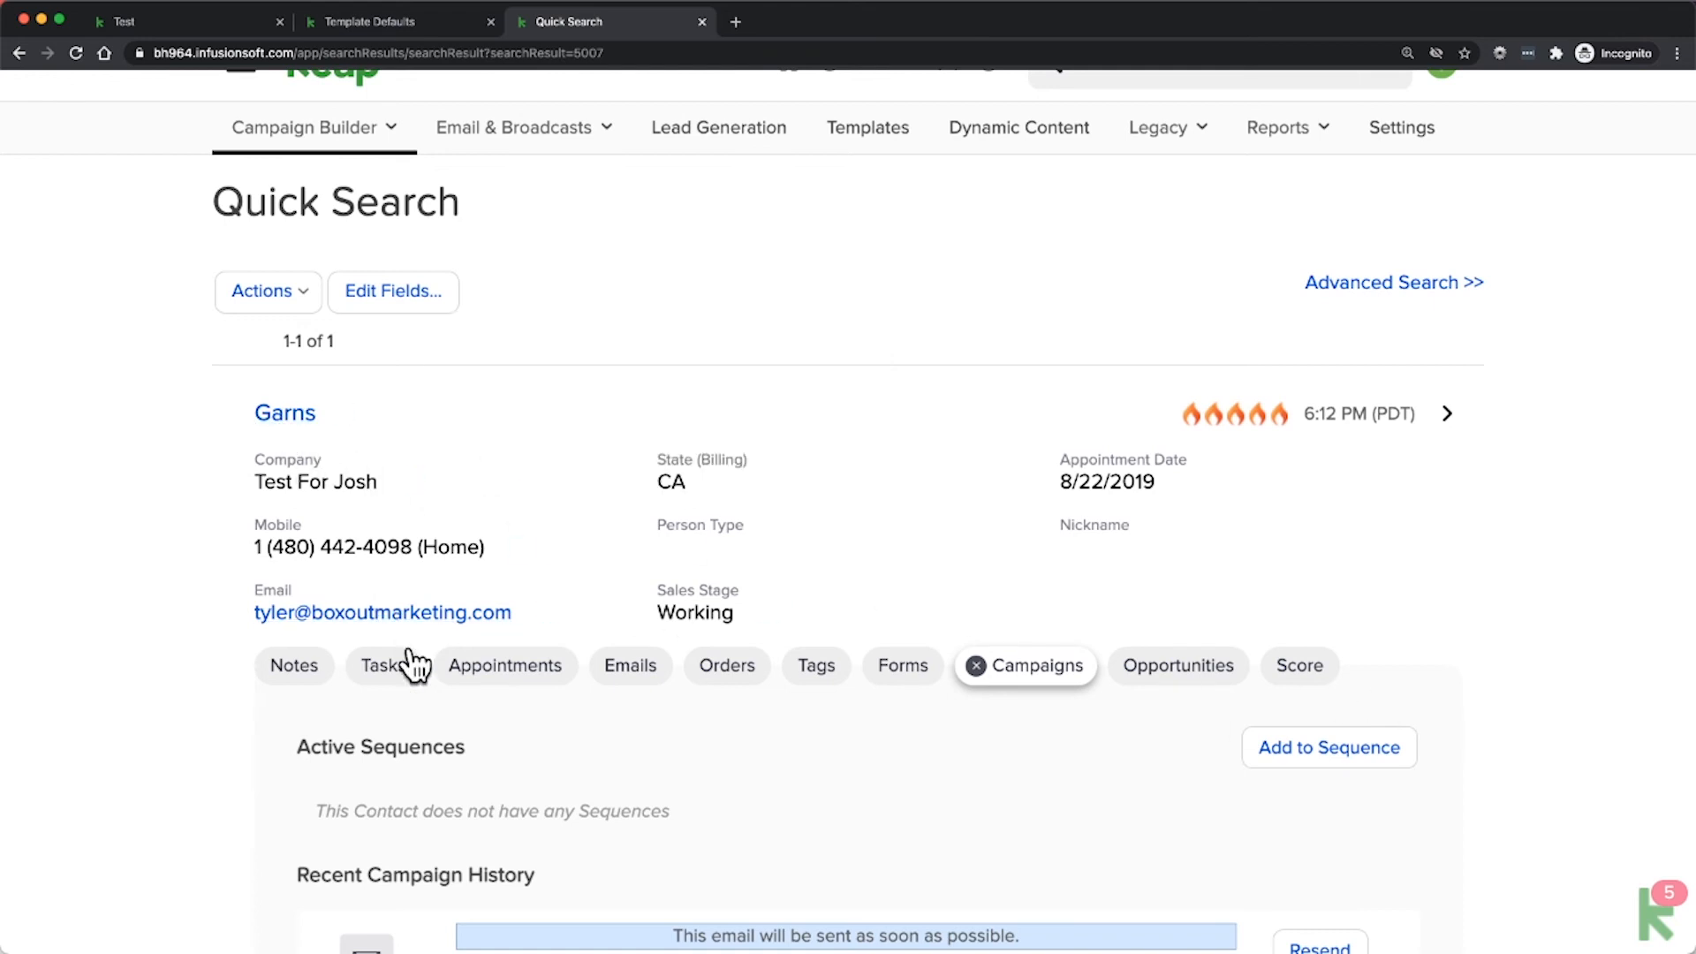
Step: Resend the Nickname email to the contact from the Recent Campaign History and confirm
scroll(1063, 761, down, 3)
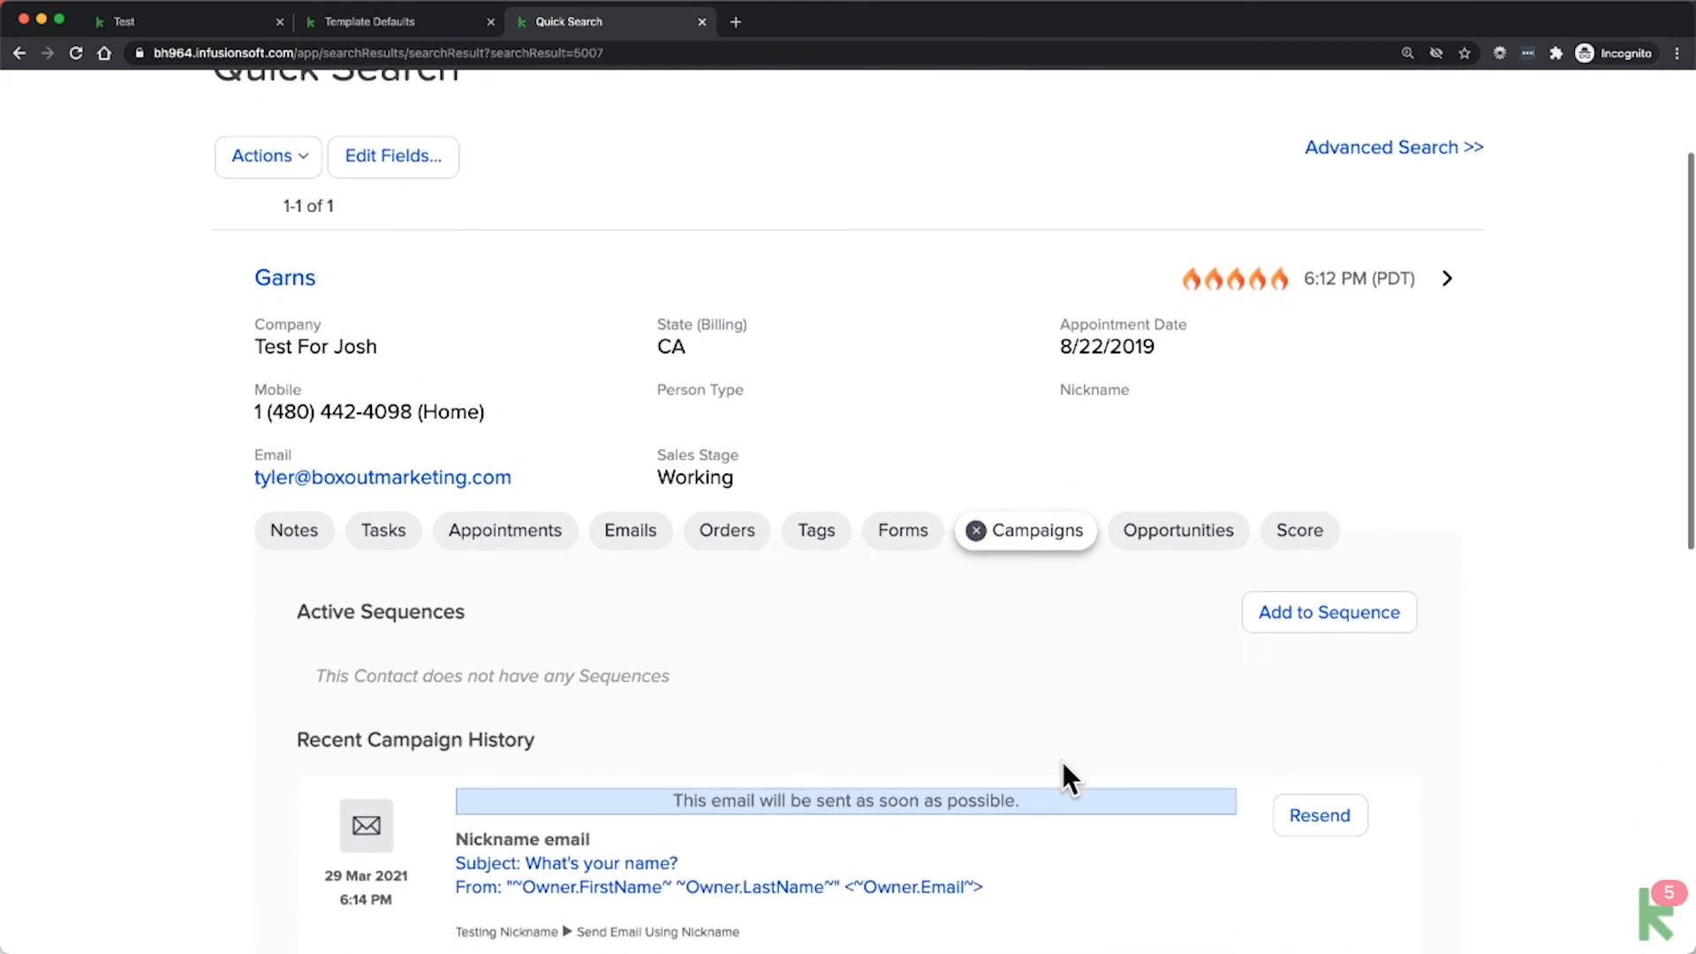
click(1335, 811)
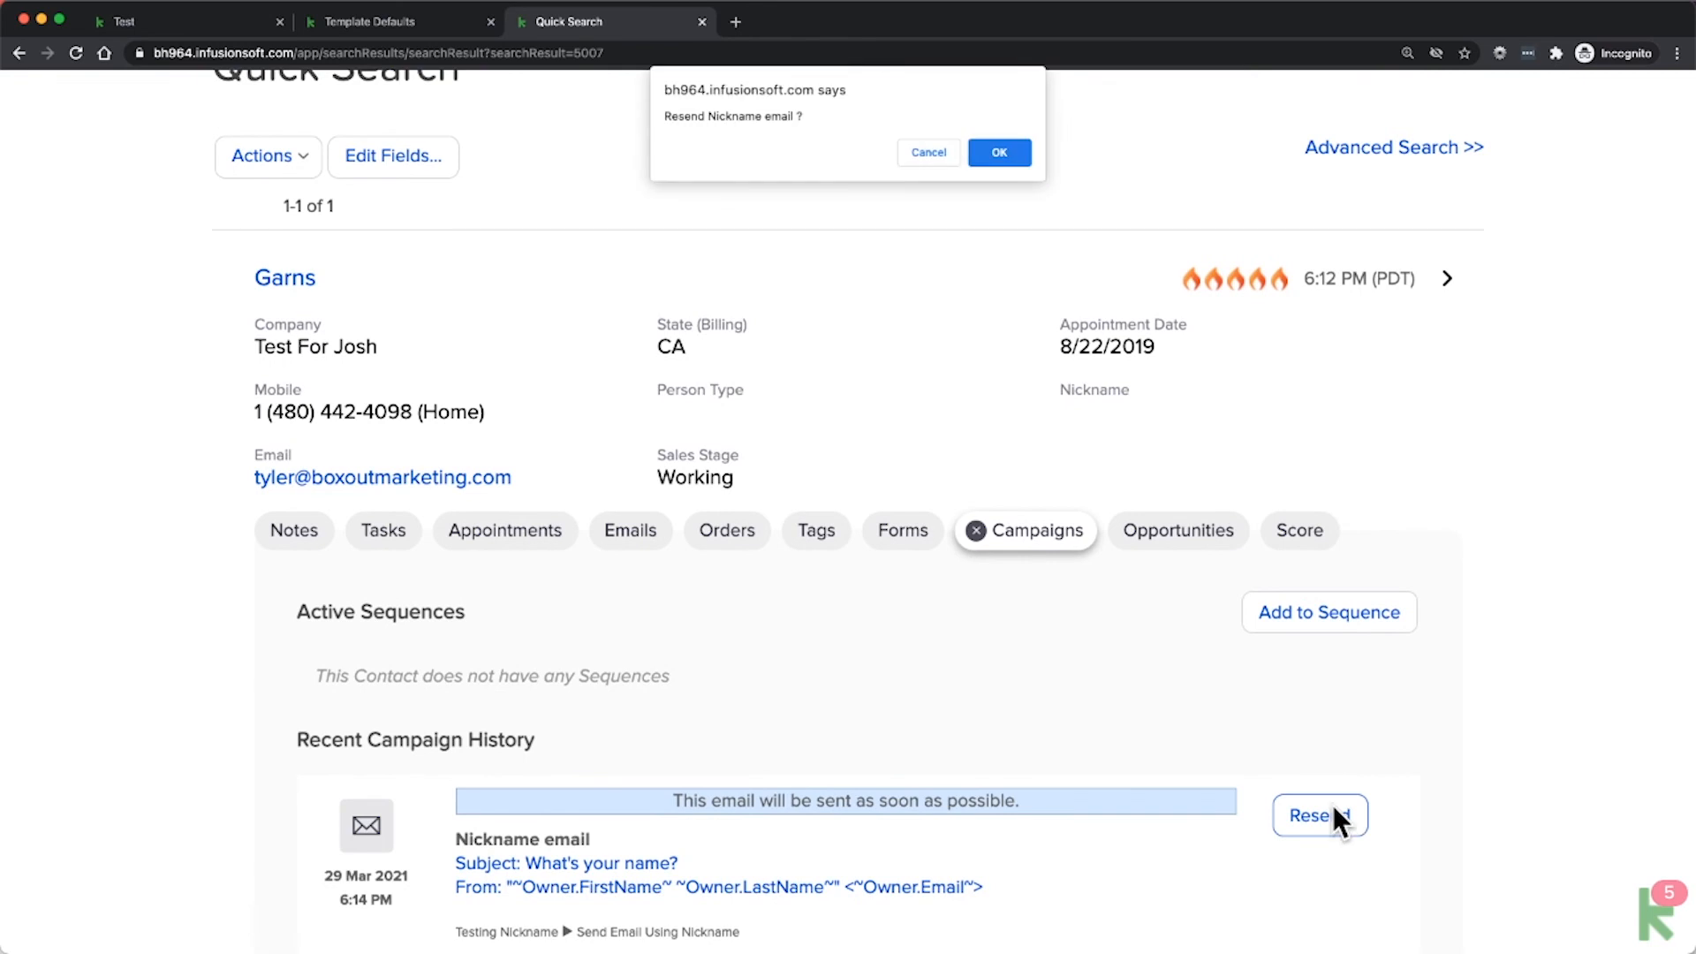
click(1000, 153)
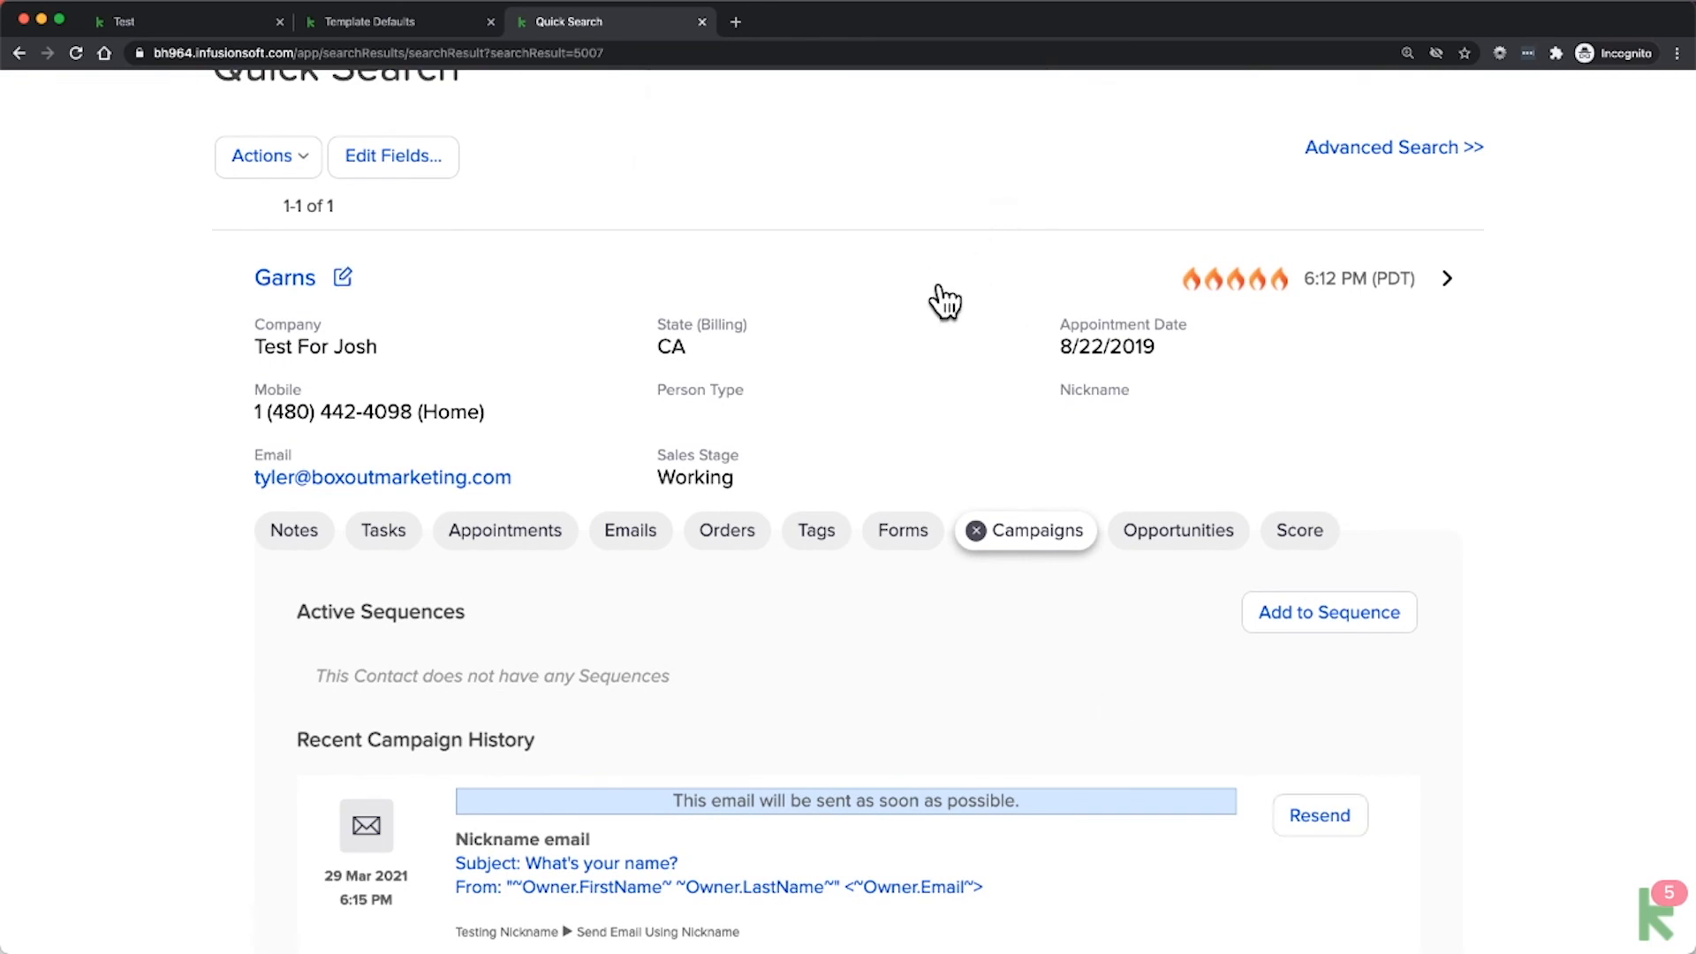
Step: Switch to Gmail, refresh the inbox, open the newly resent "What's your name?" email and mark it as safe
key(super+Tab)
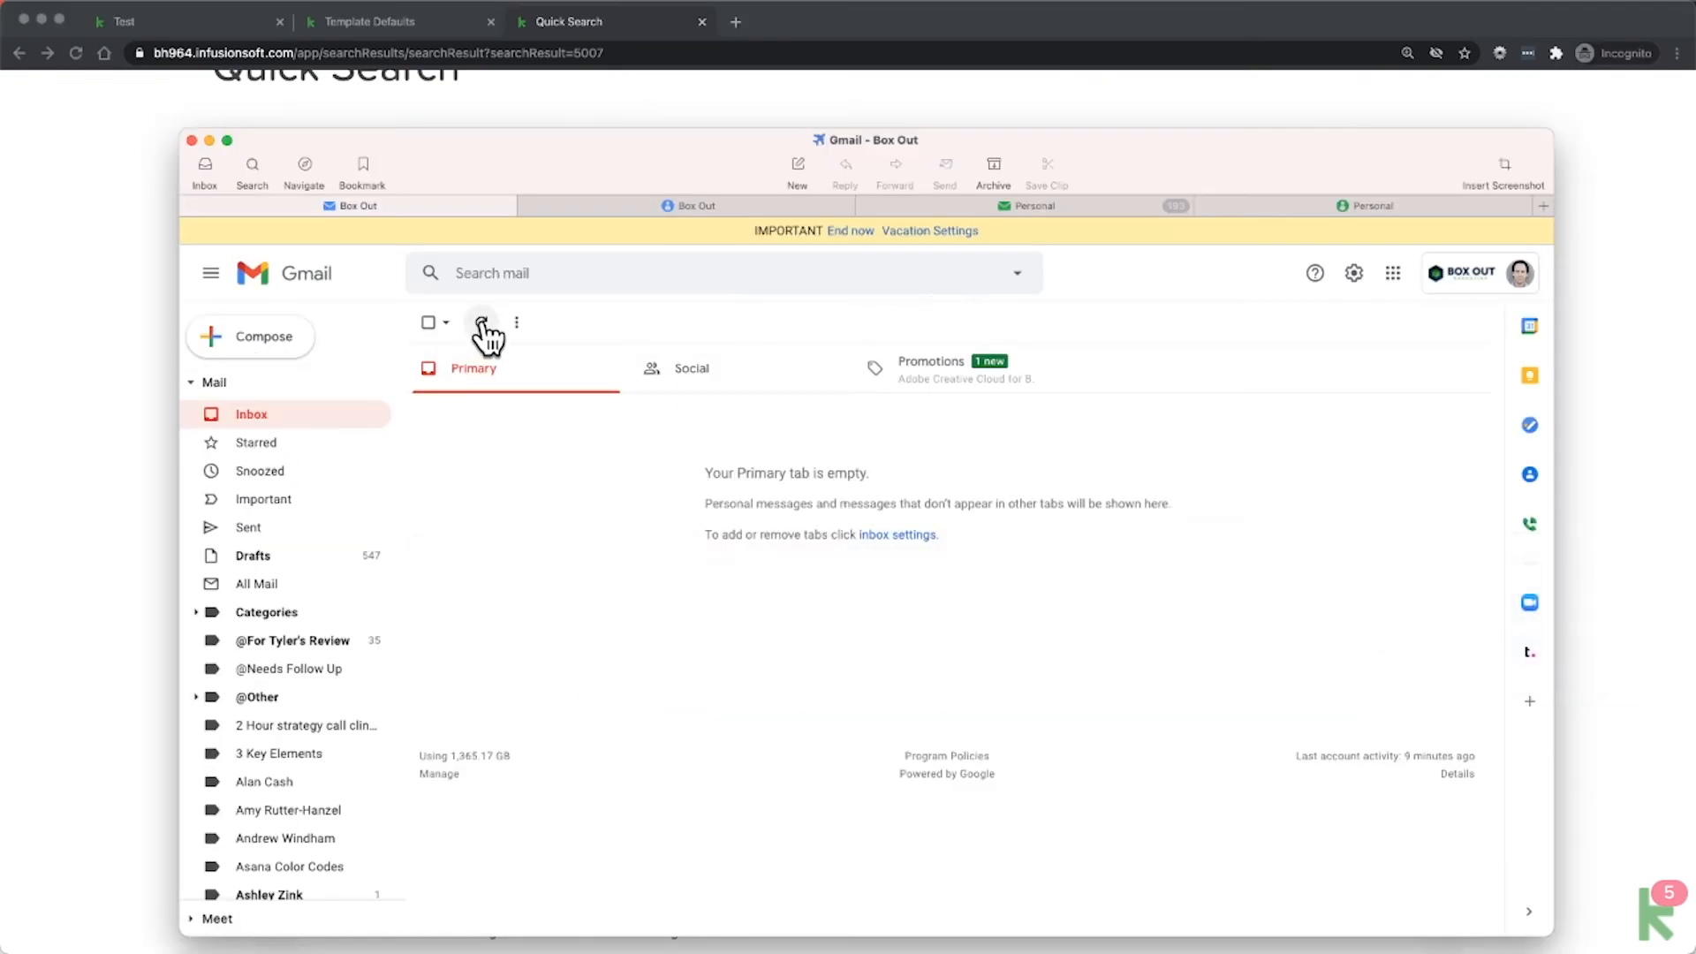
click(482, 323)
click(692, 409)
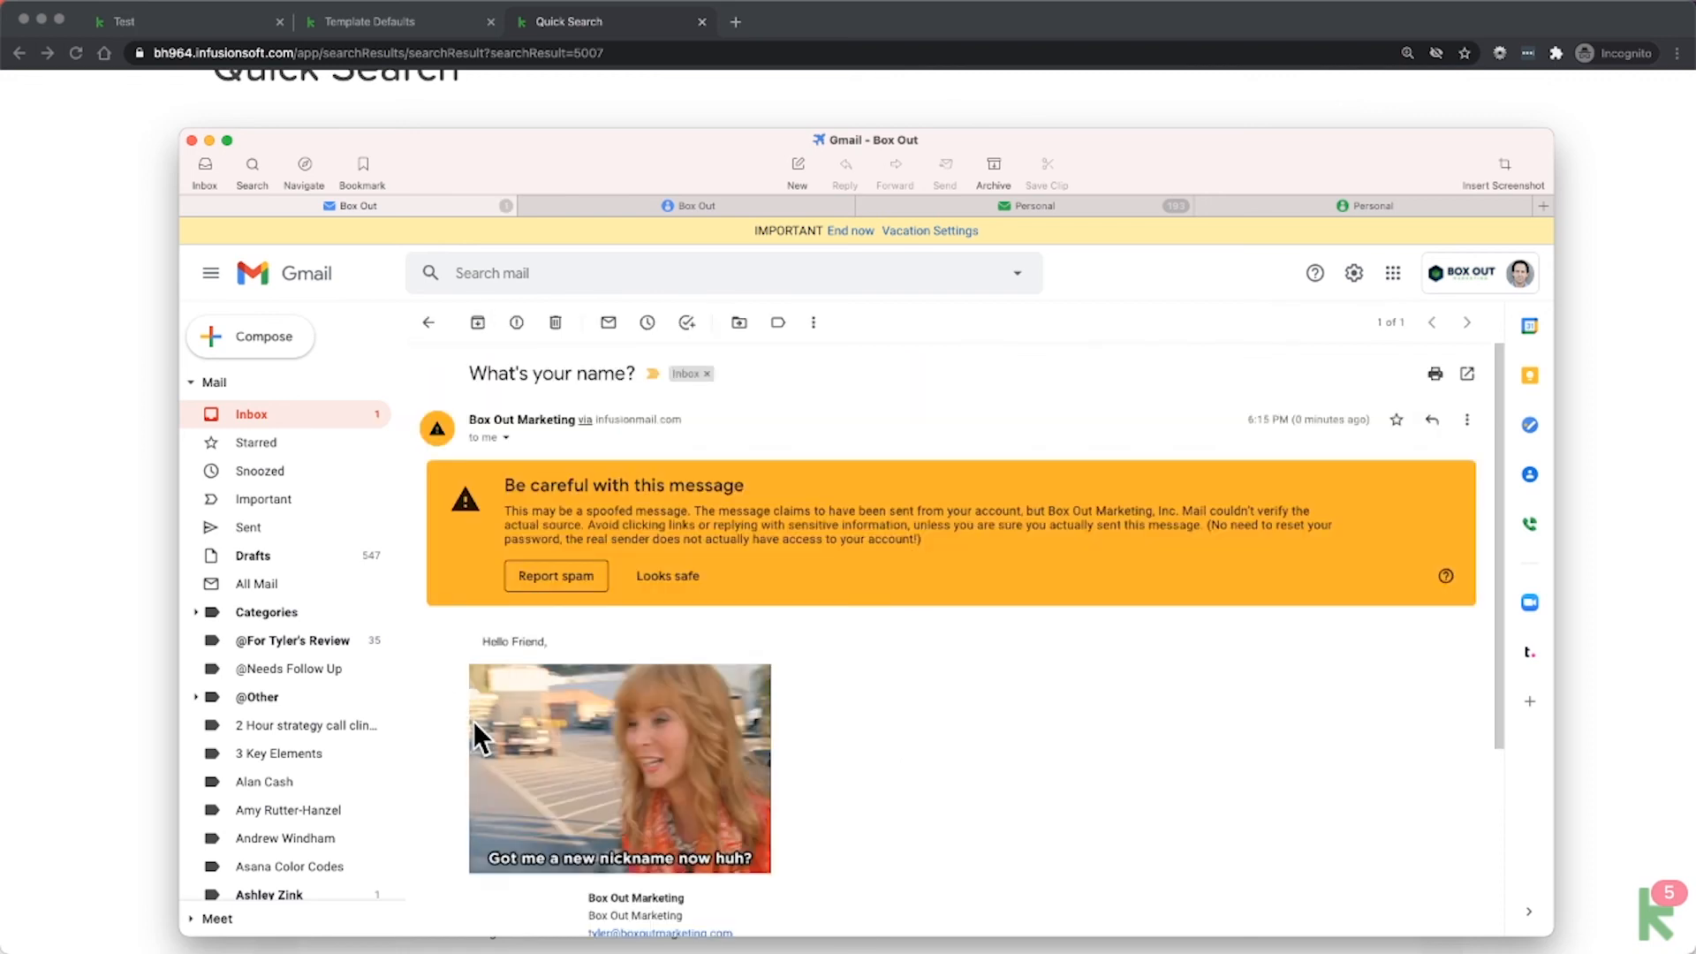
click(657, 585)
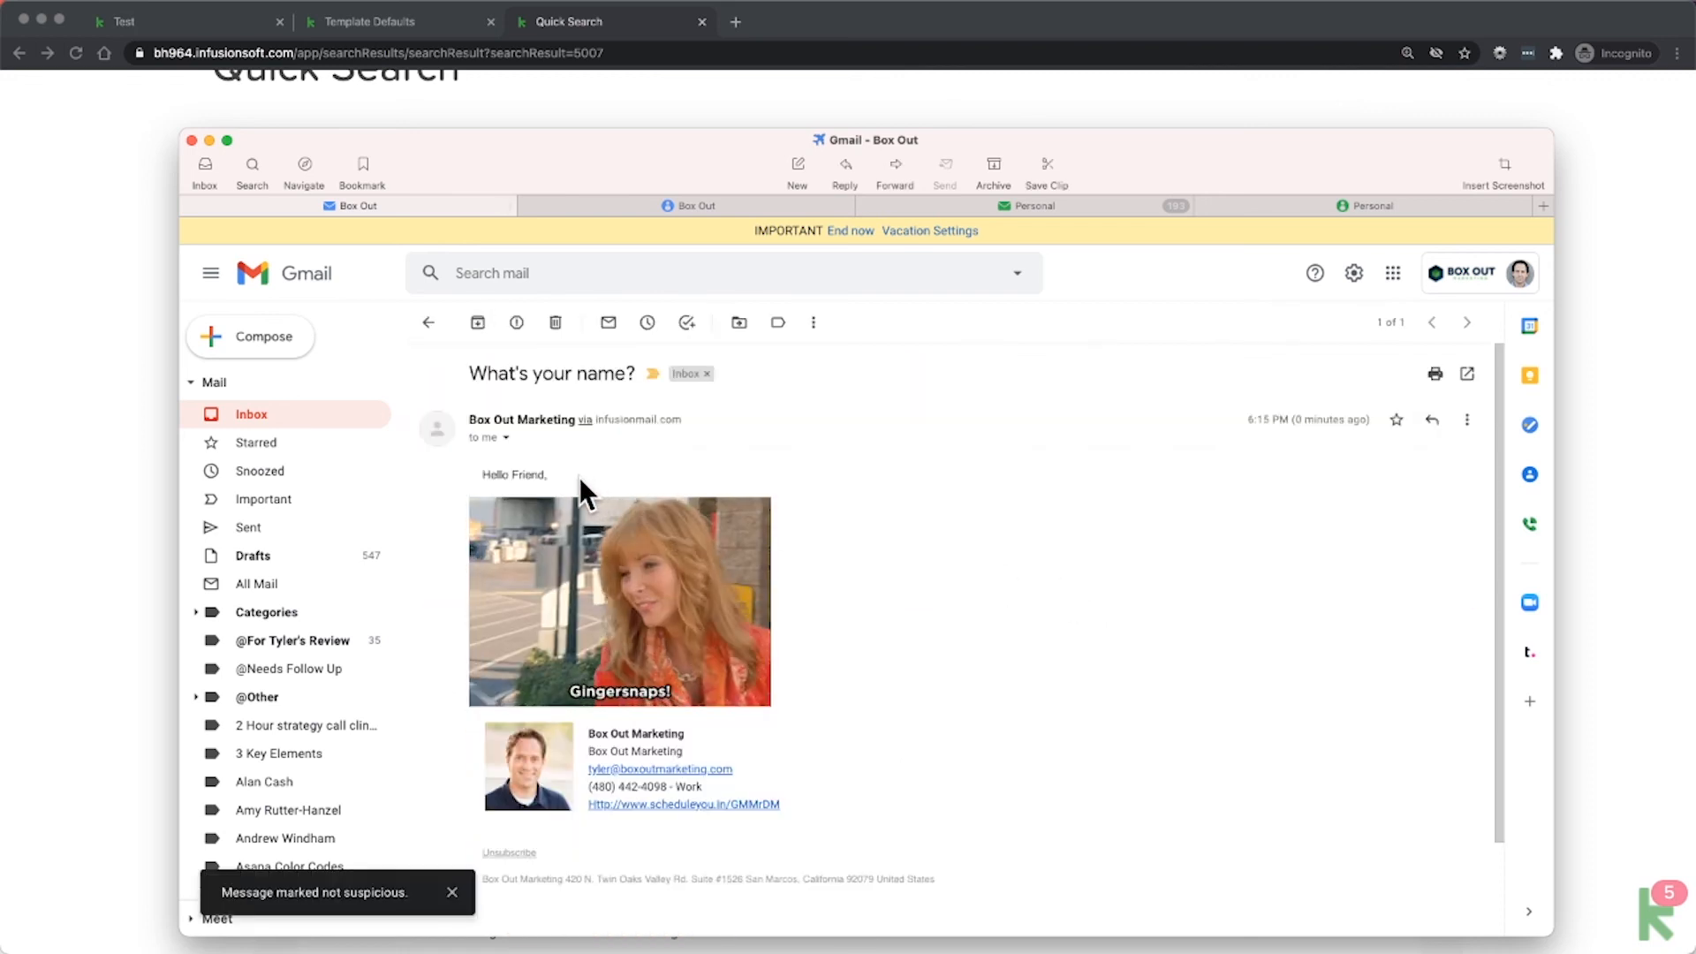